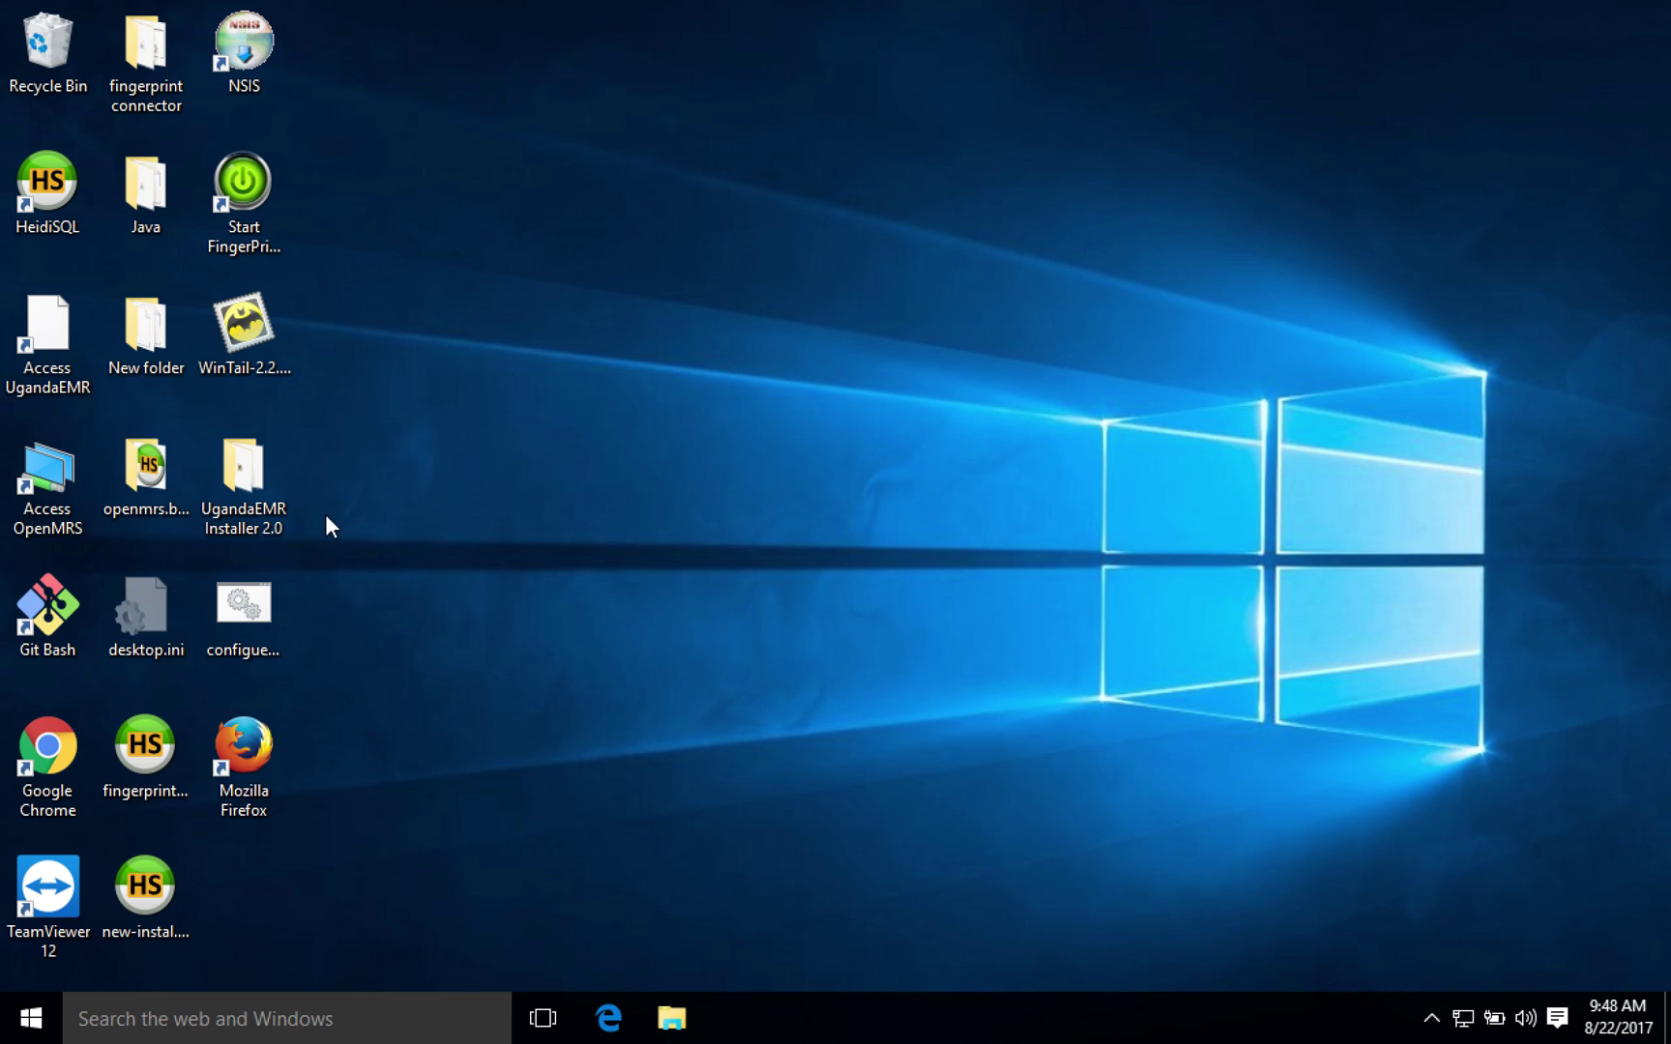
# Step: Open the UgandaEMR Installer 2.0 folder, look over the 32-bit and 64-bit installers, then close it
pyautogui.doubleClick(243, 471)
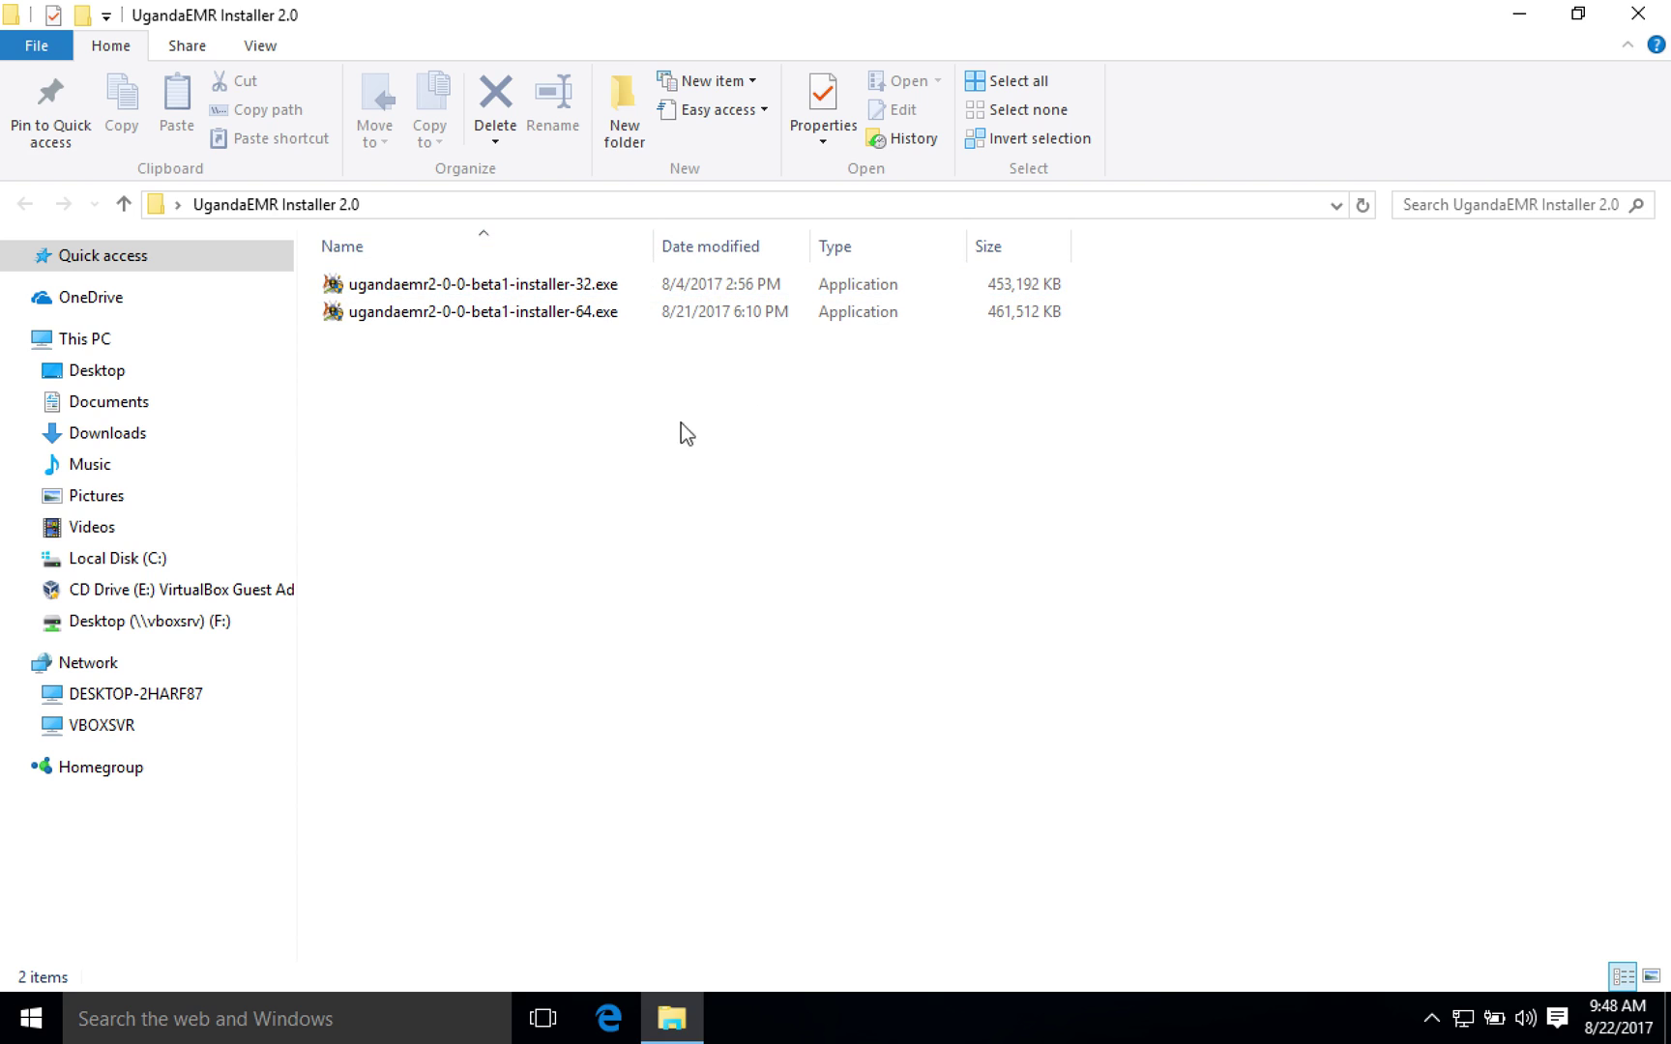
pyautogui.click(553, 292)
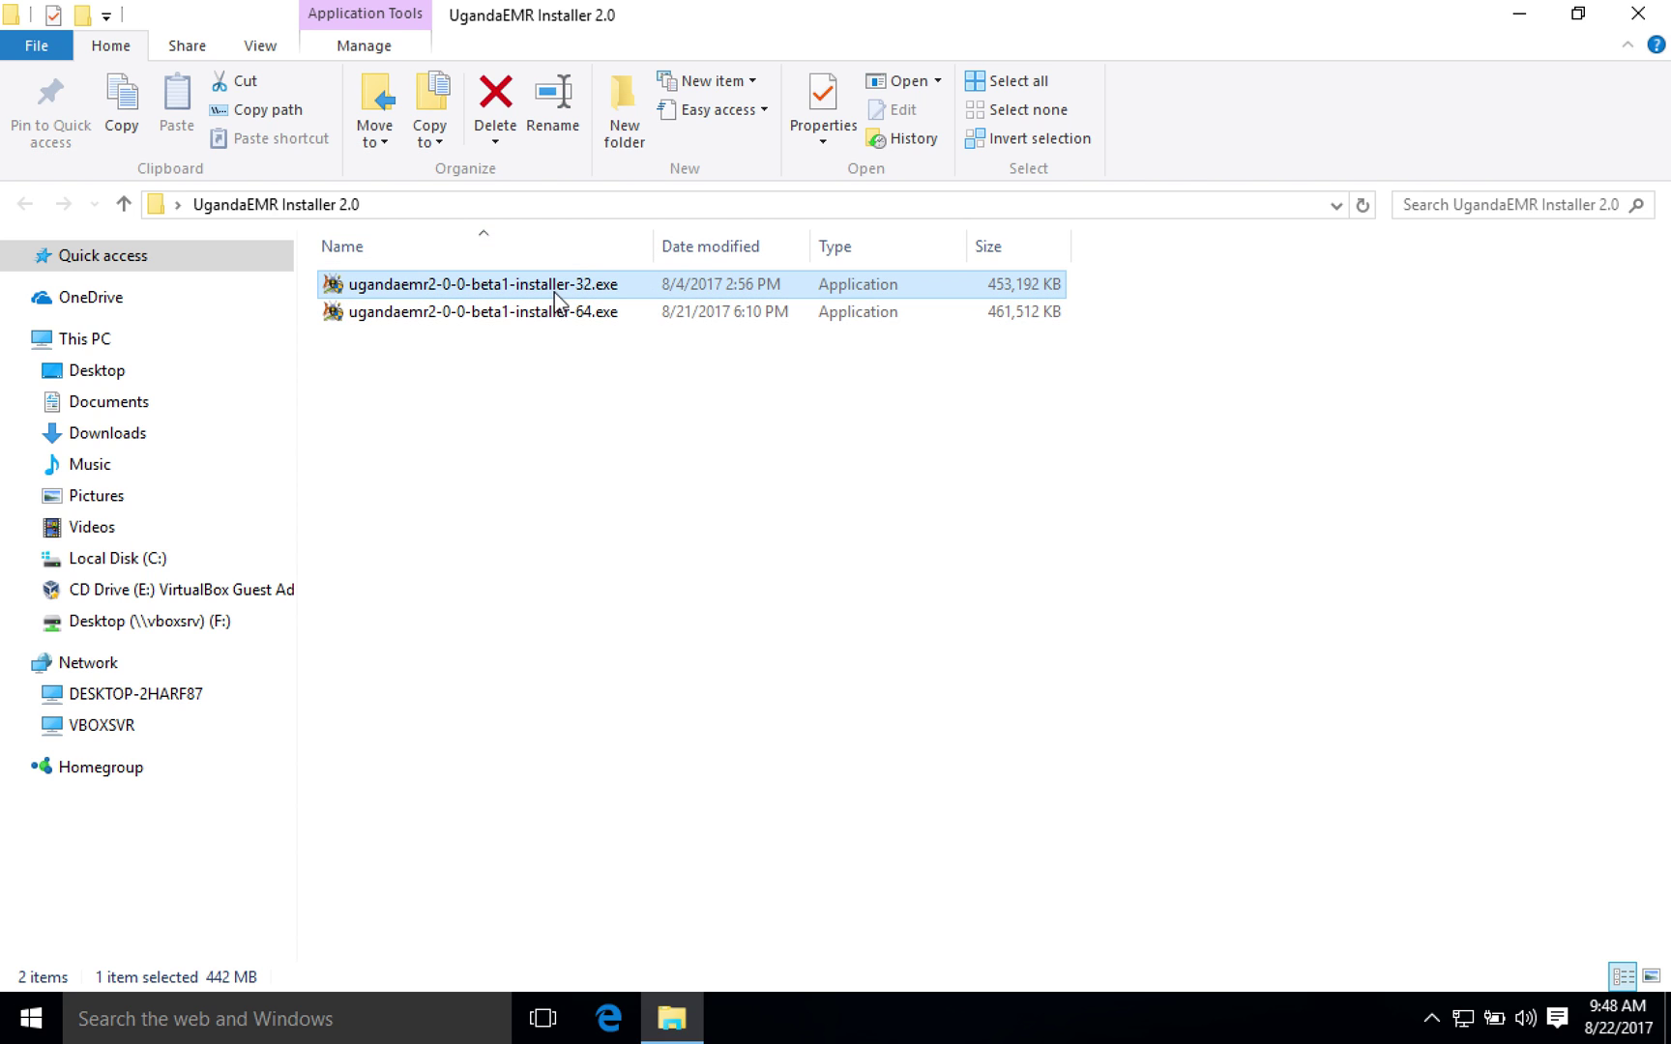
pyautogui.click(541, 318)
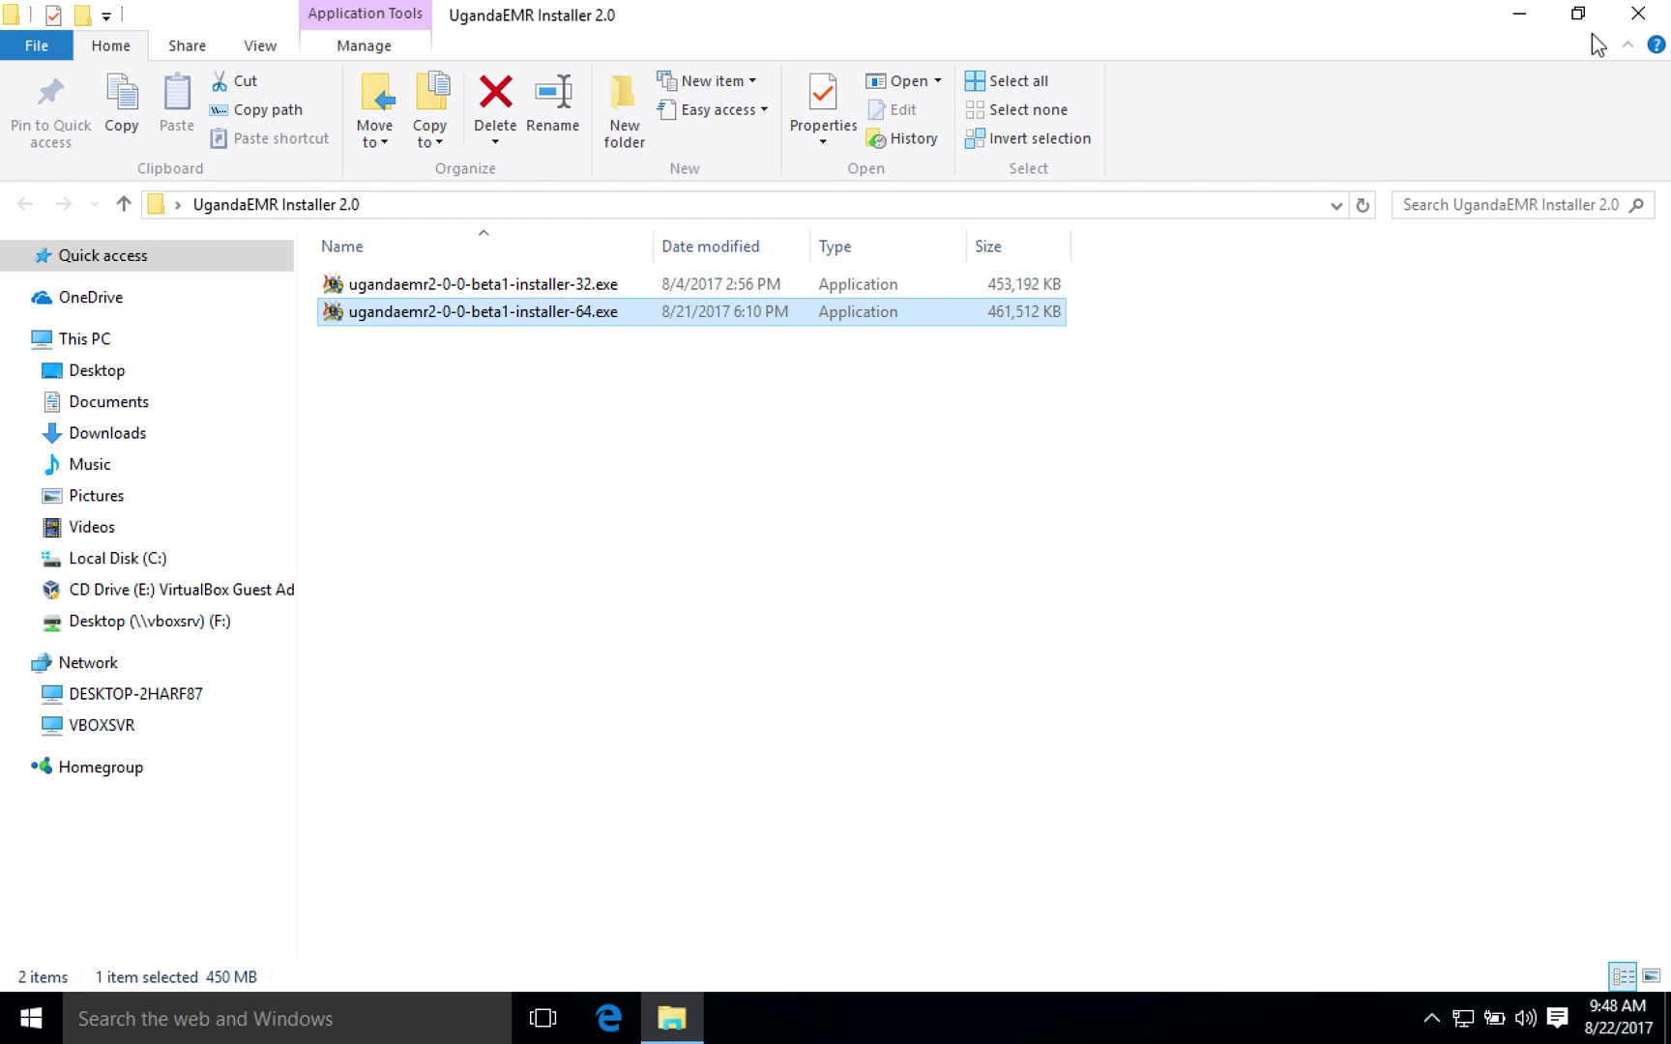
pyautogui.click(1643, 21)
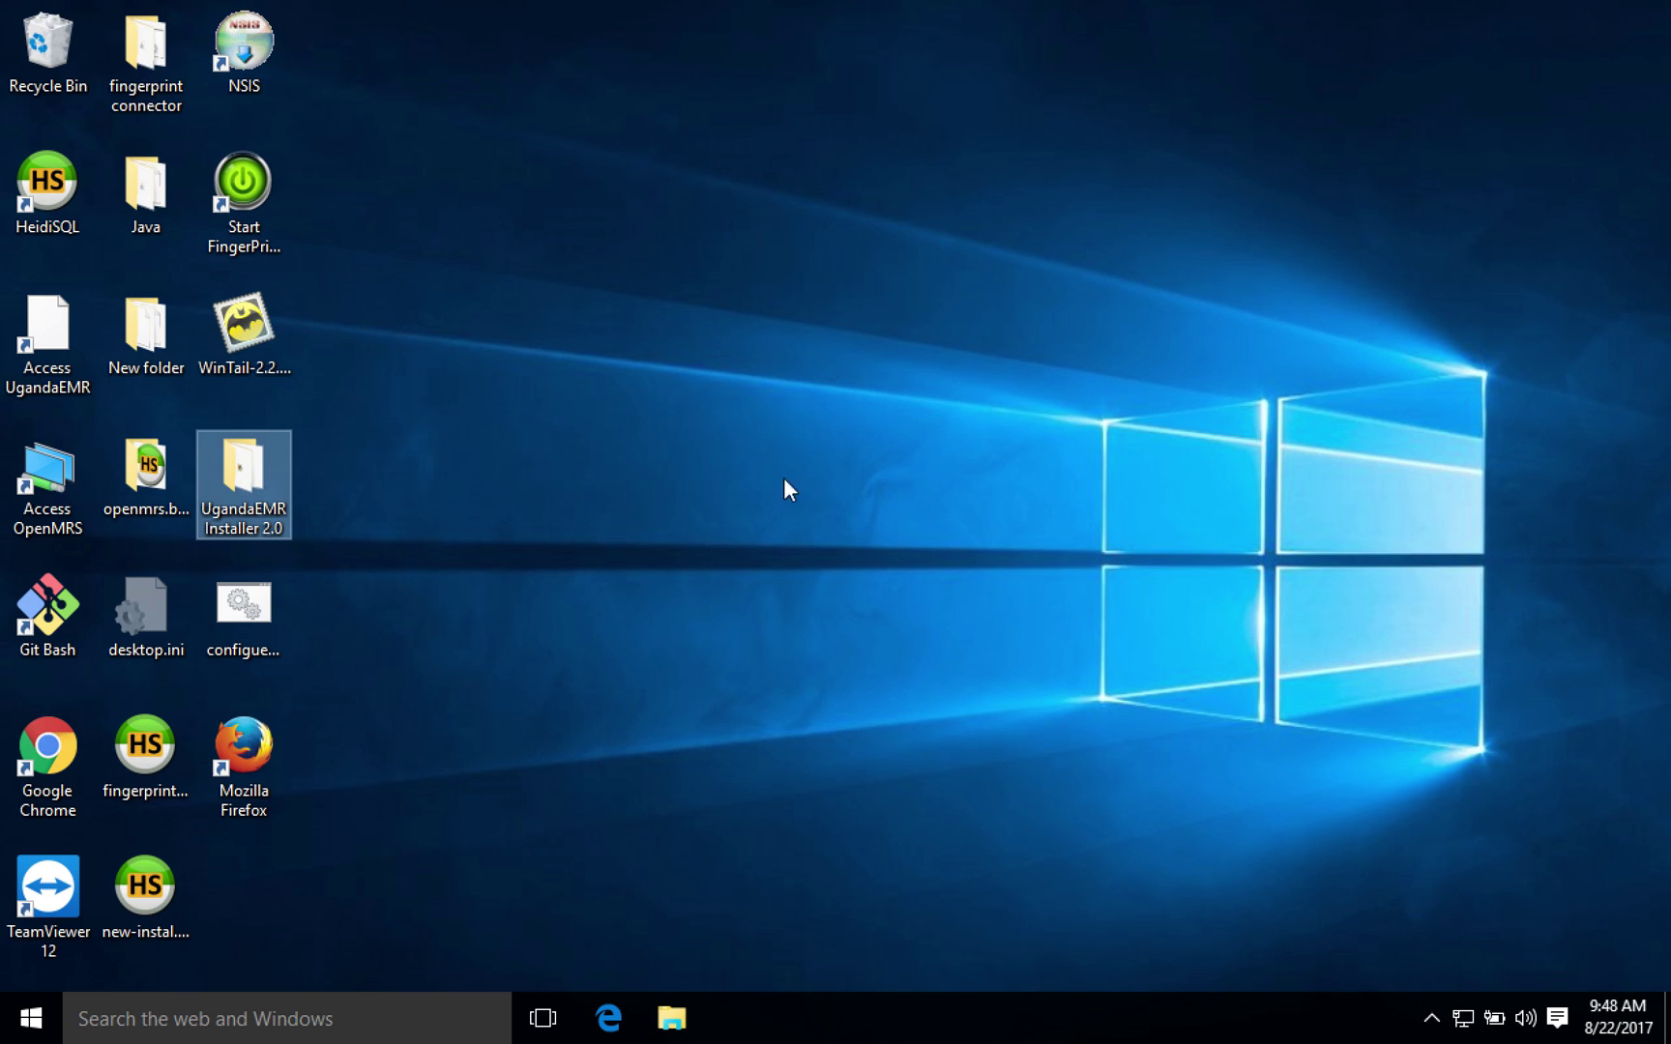
# Step: Refresh the desktop twice from its context menu
pyautogui.rightClick(652, 359)
pyautogui.click(797, 441)
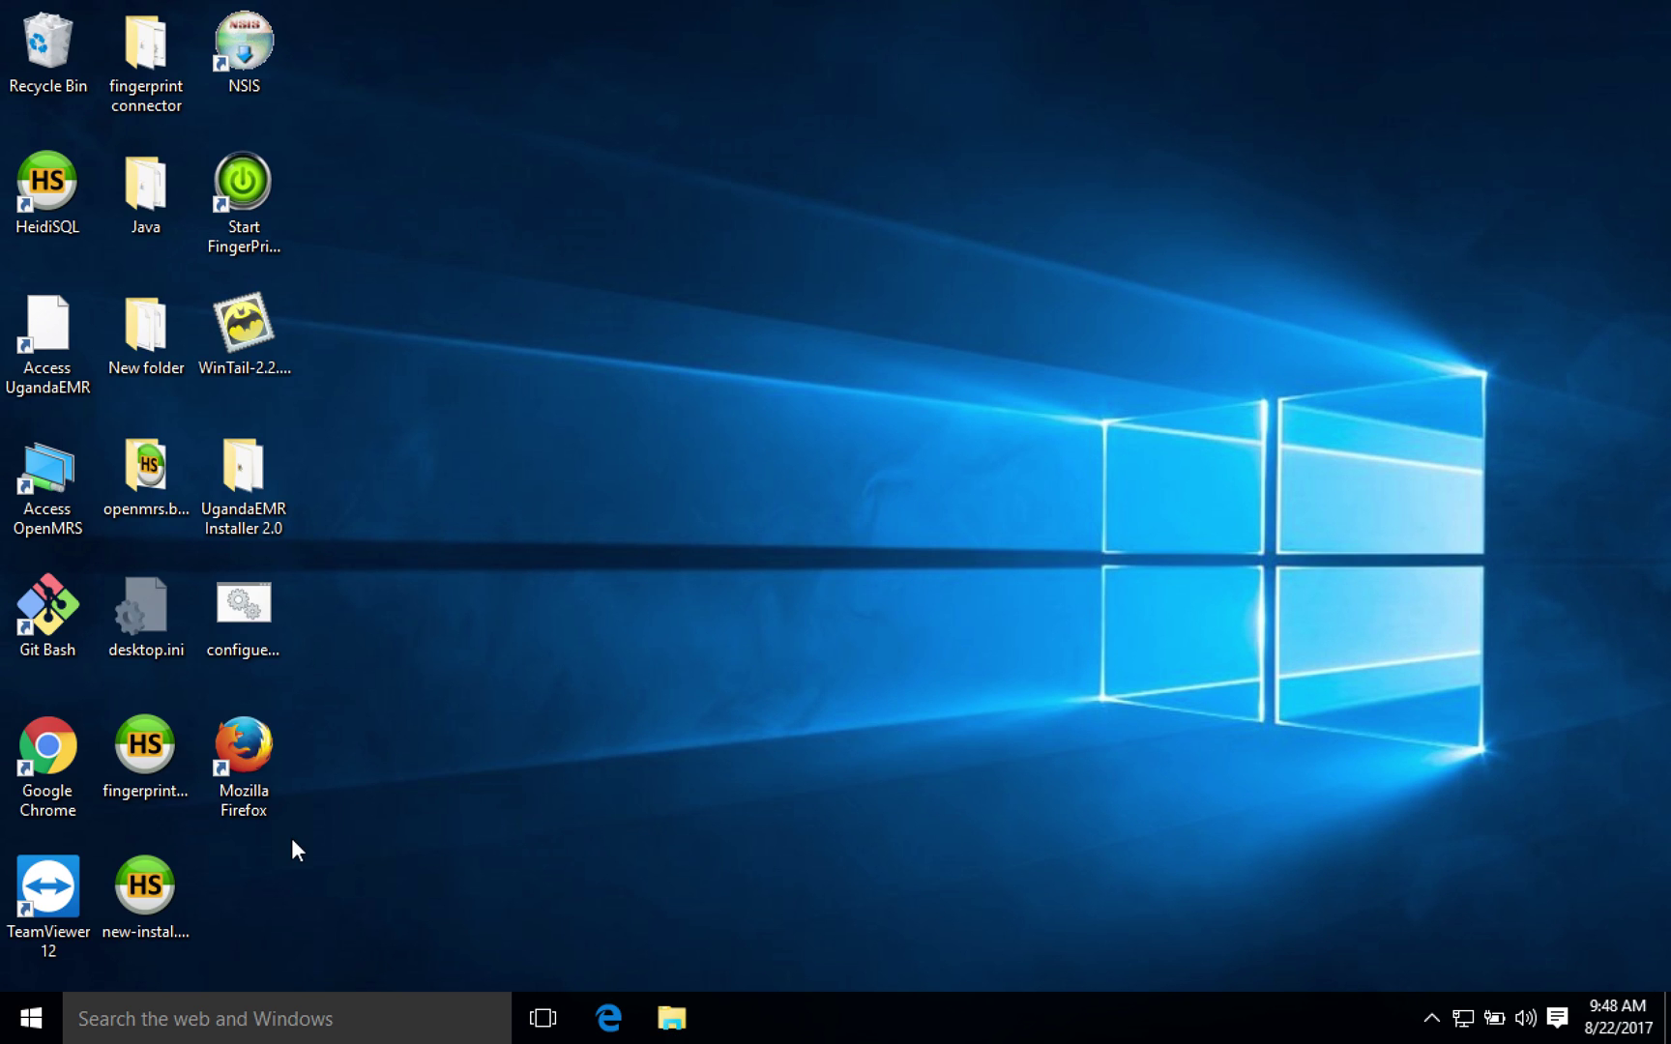
pyautogui.rightClick(625, 232)
pyautogui.click(813, 314)
# Step: Search 'this' and open This PC's Properties to check the 64-bit system type and 3.24 GB RAM
pyautogui.click(31, 1018)
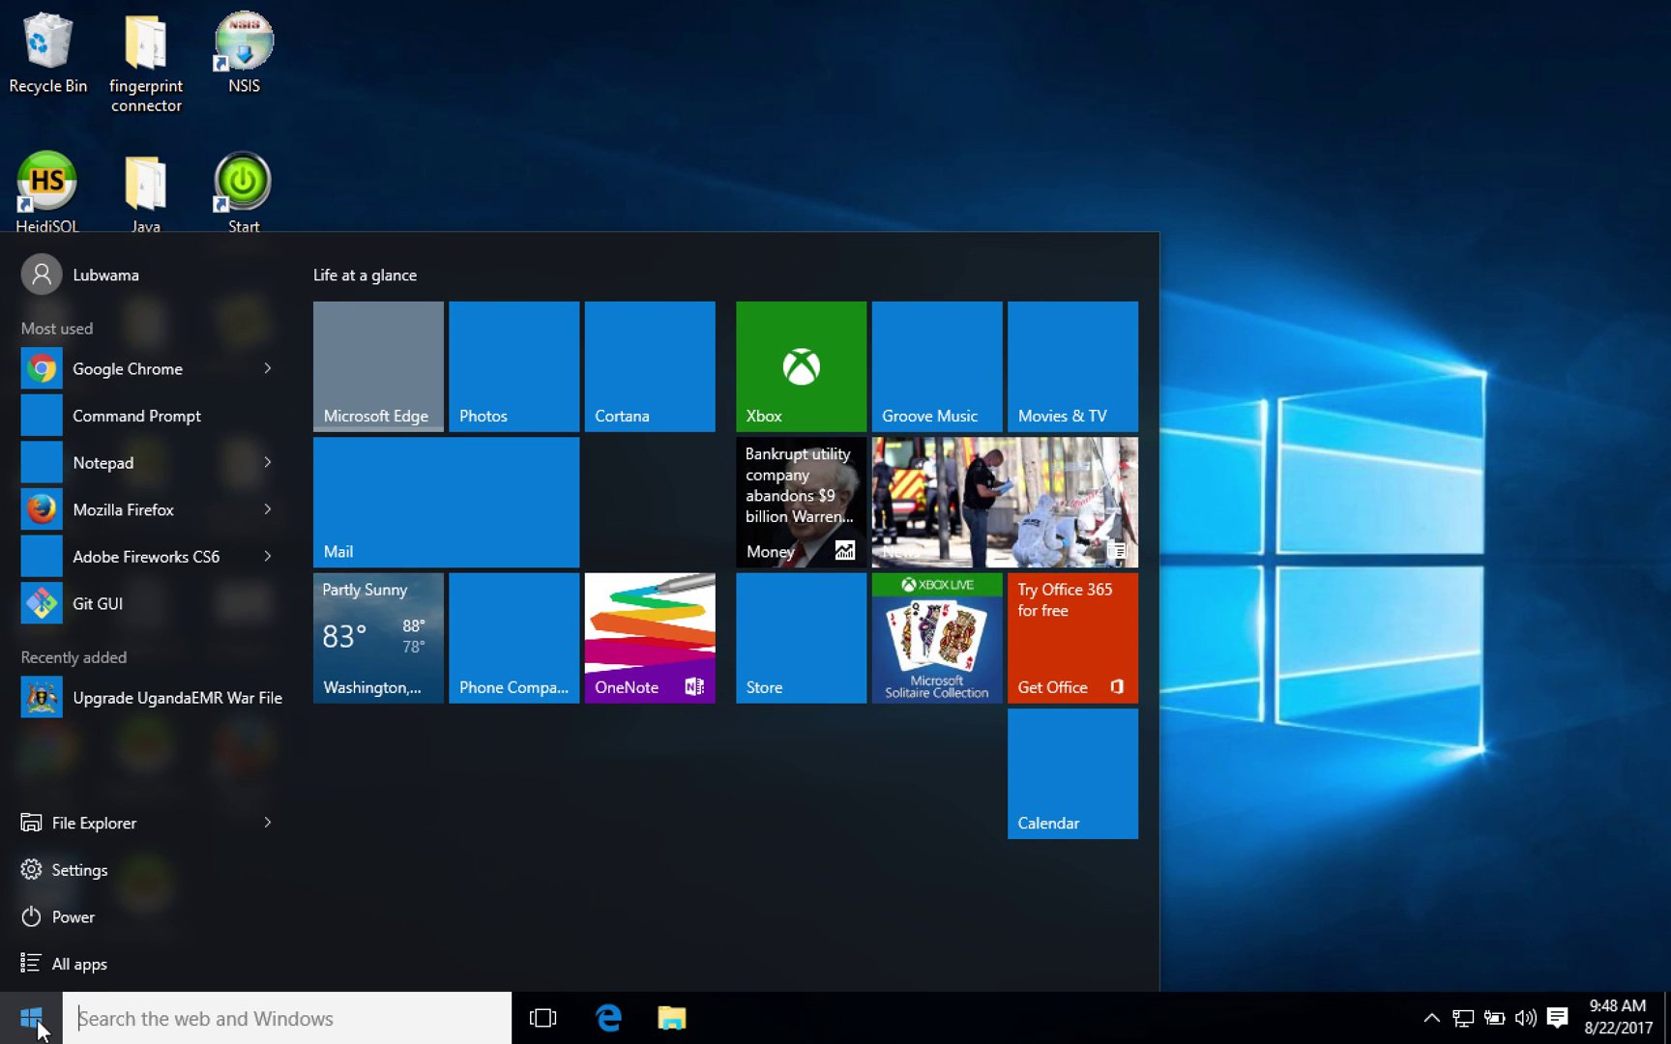
pyautogui.click(157, 1025)
pyautogui.write('th')
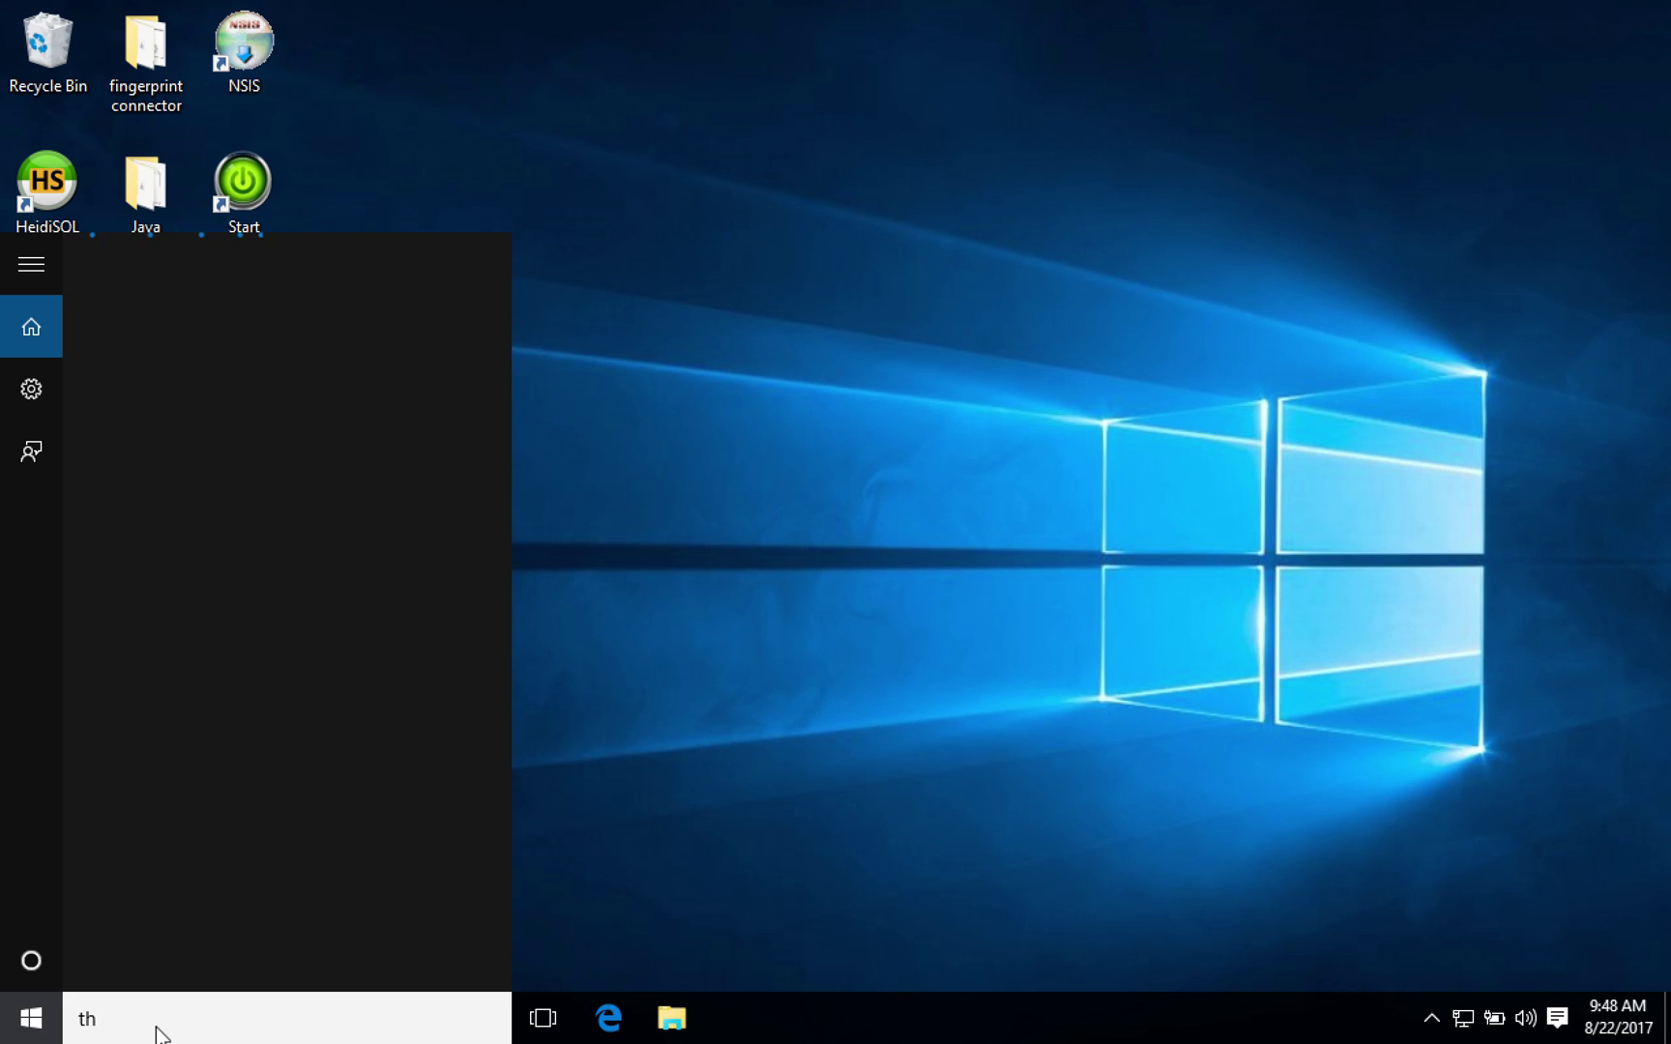
pyautogui.write('is')
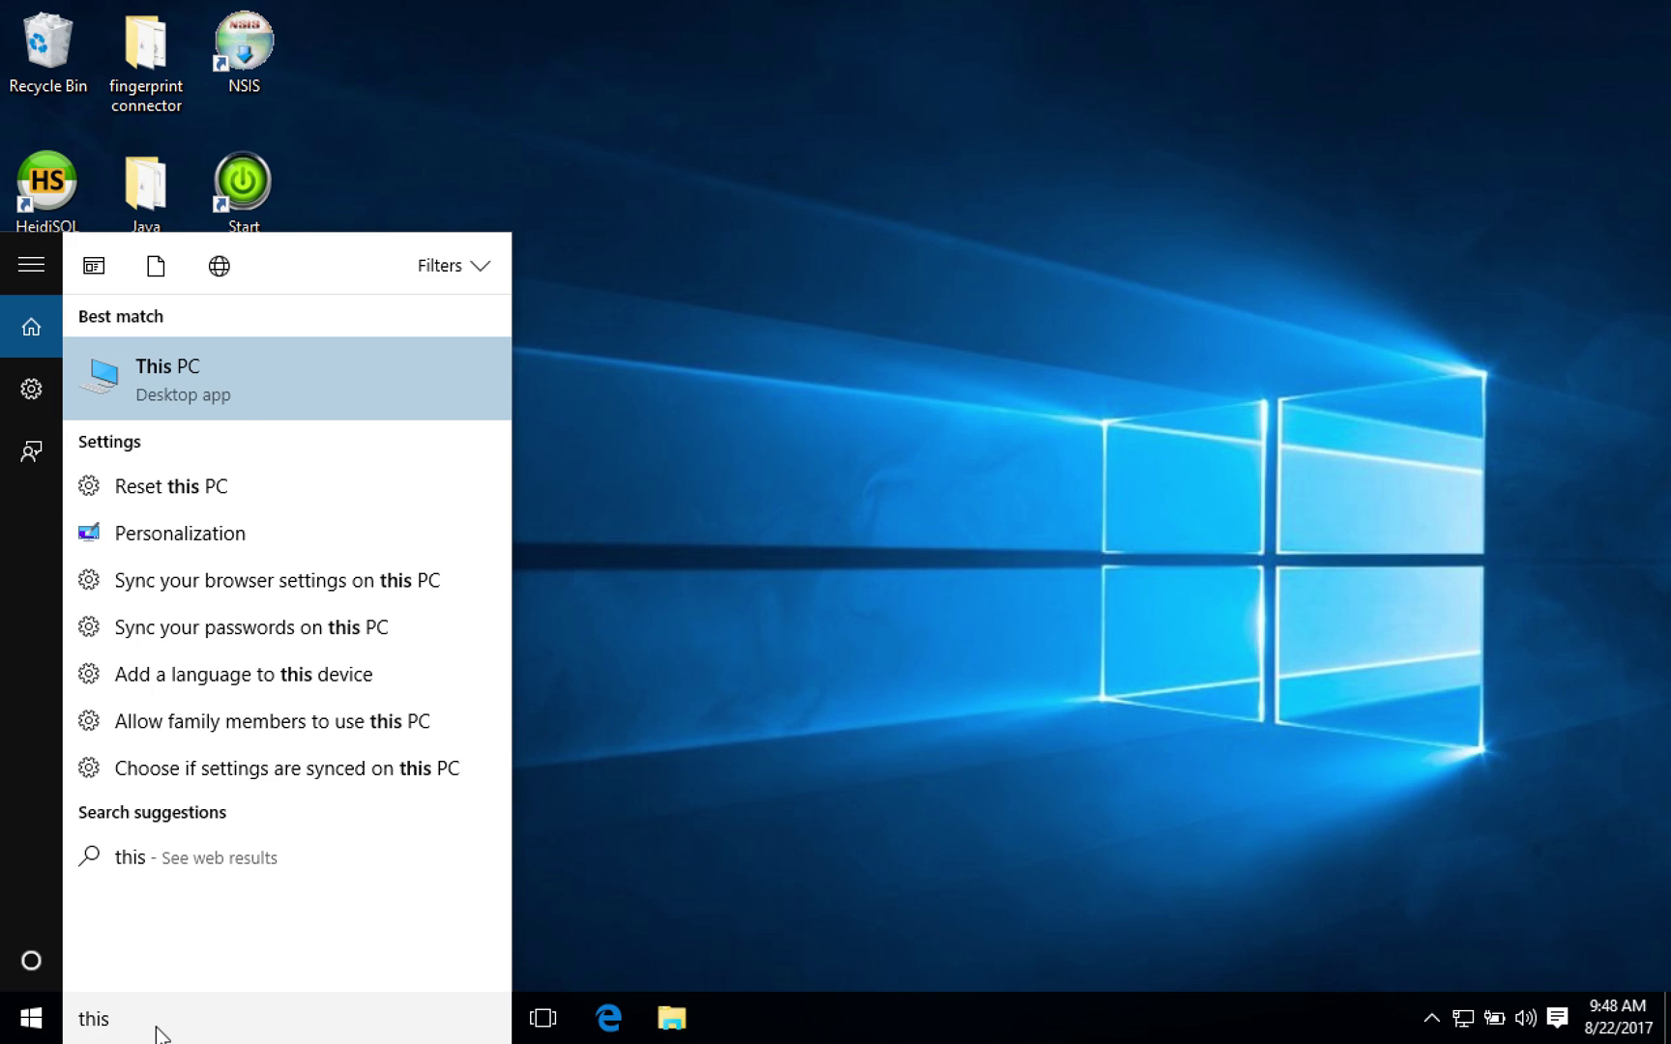
pyautogui.rightClick(241, 388)
pyautogui.click(331, 590)
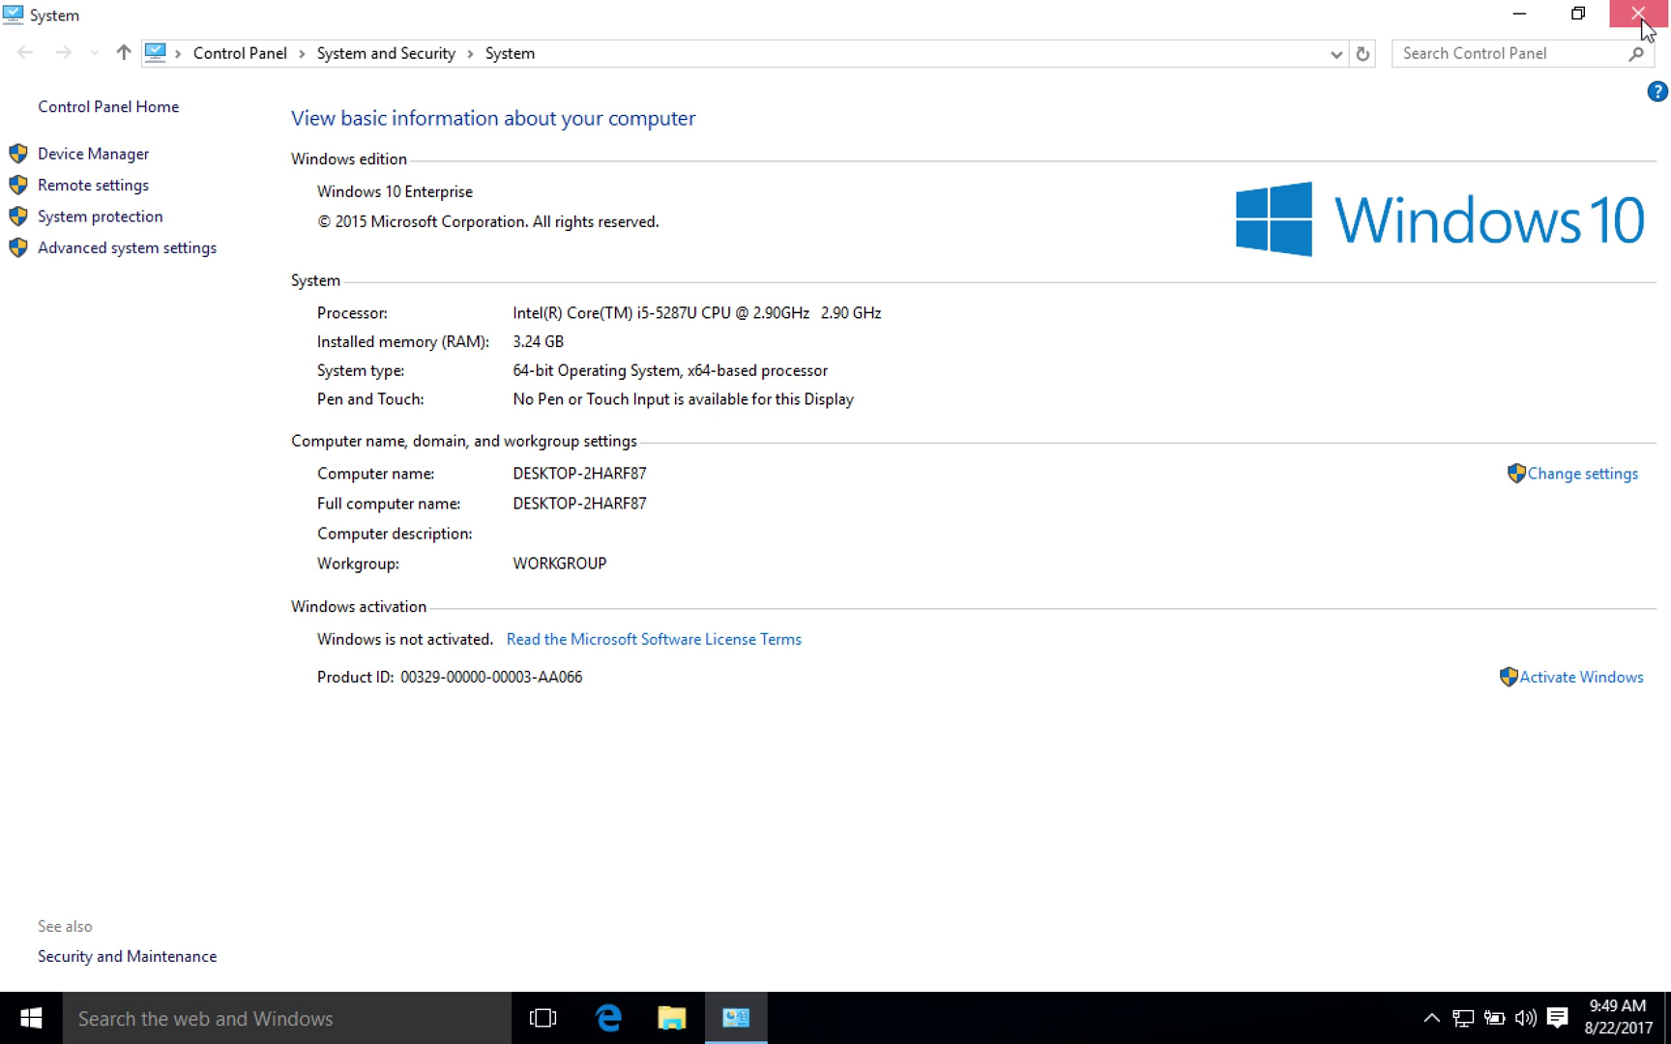
# Step: Close the System page and run the 64-bit installer from the UgandaEMR Installer 2.0 folder
pyautogui.click(1638, 15)
pyautogui.doubleClick(243, 479)
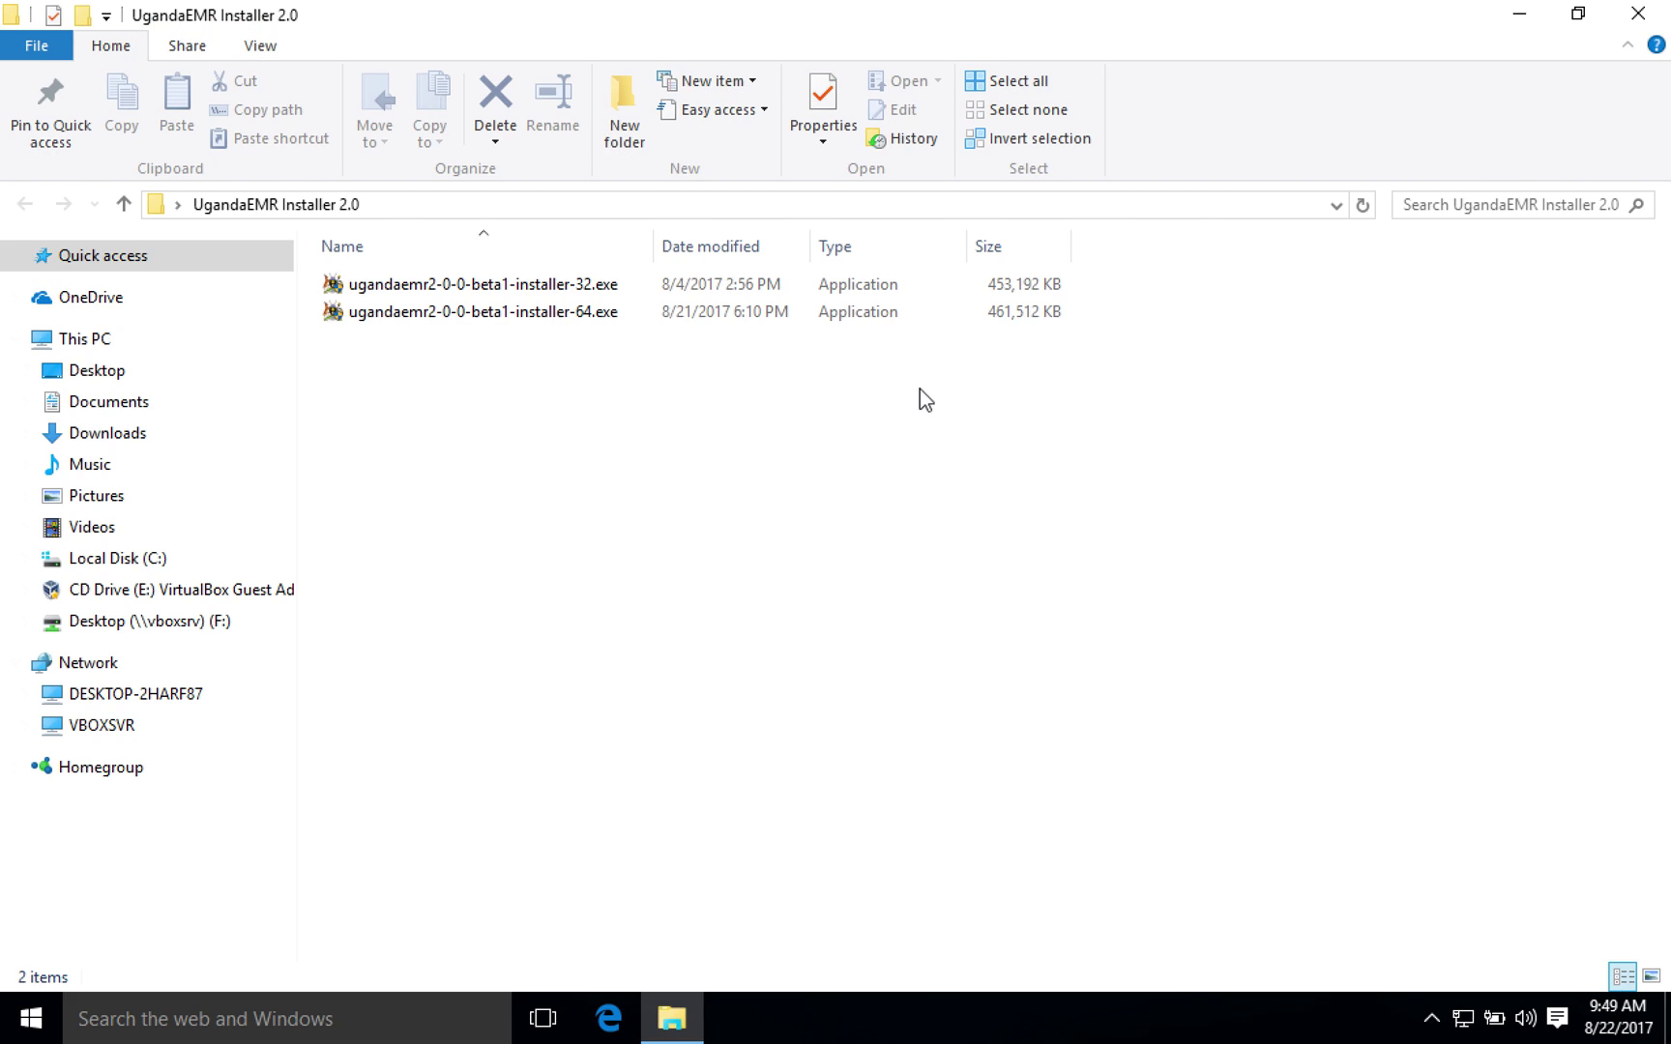
pyautogui.click(630, 283)
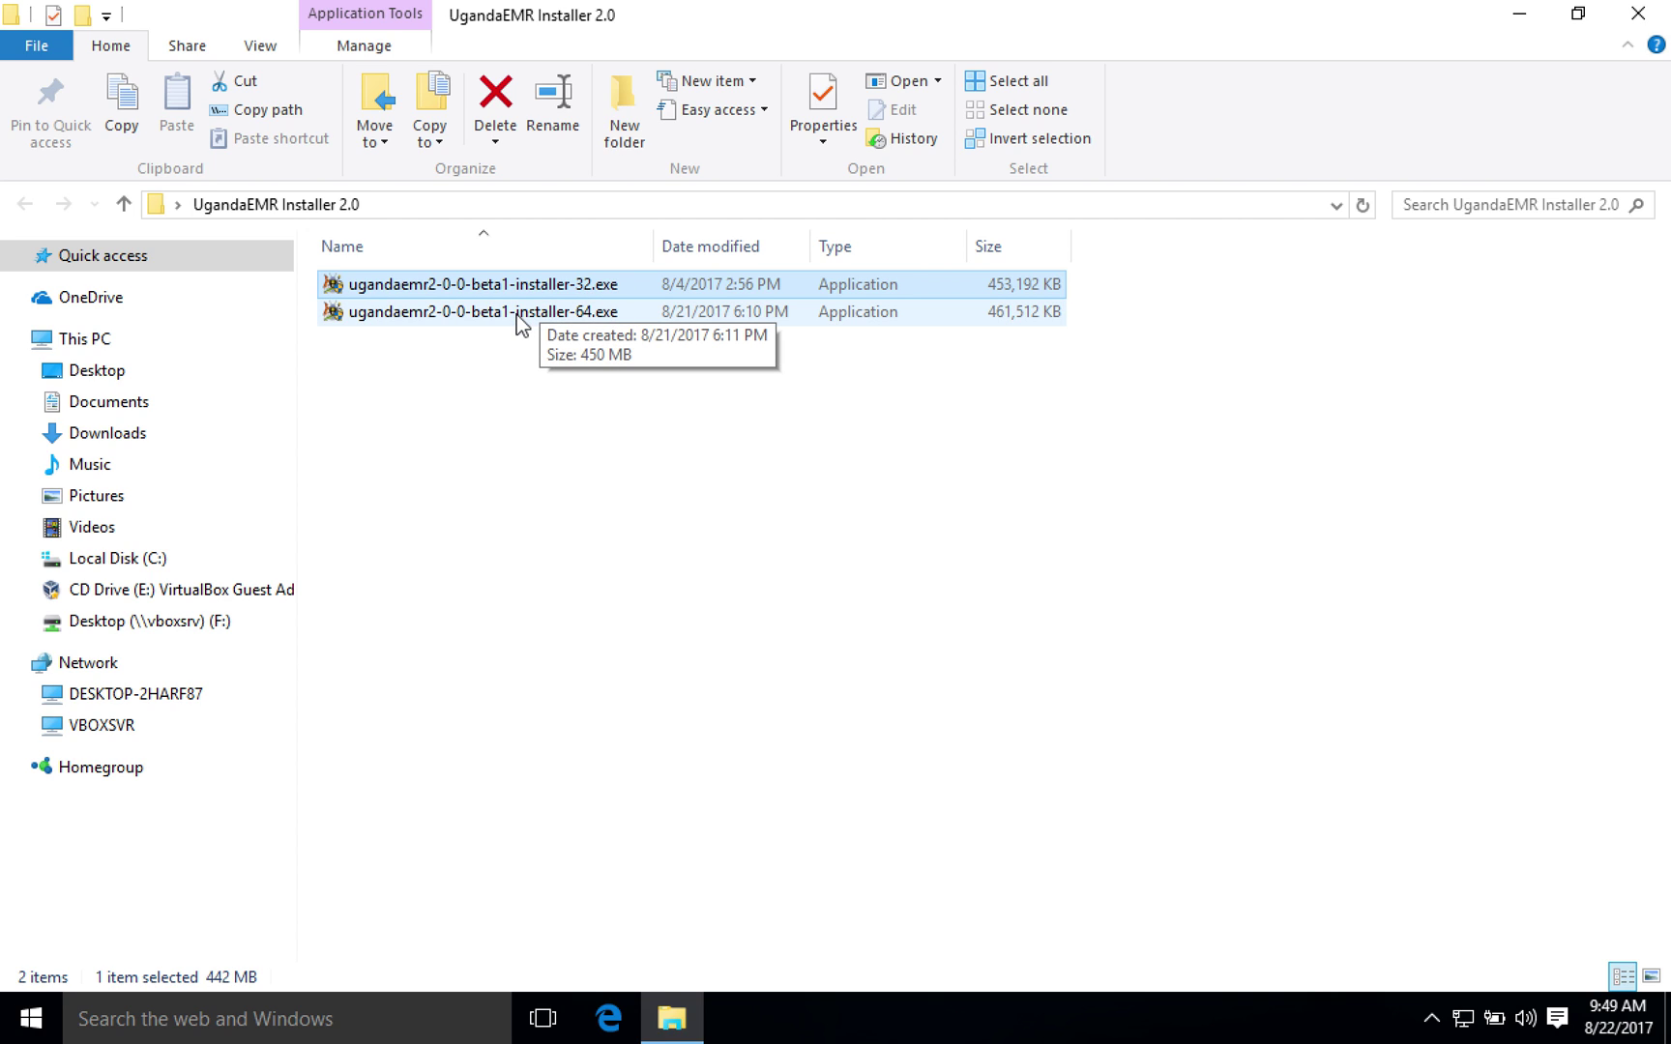
pyautogui.click(425, 561)
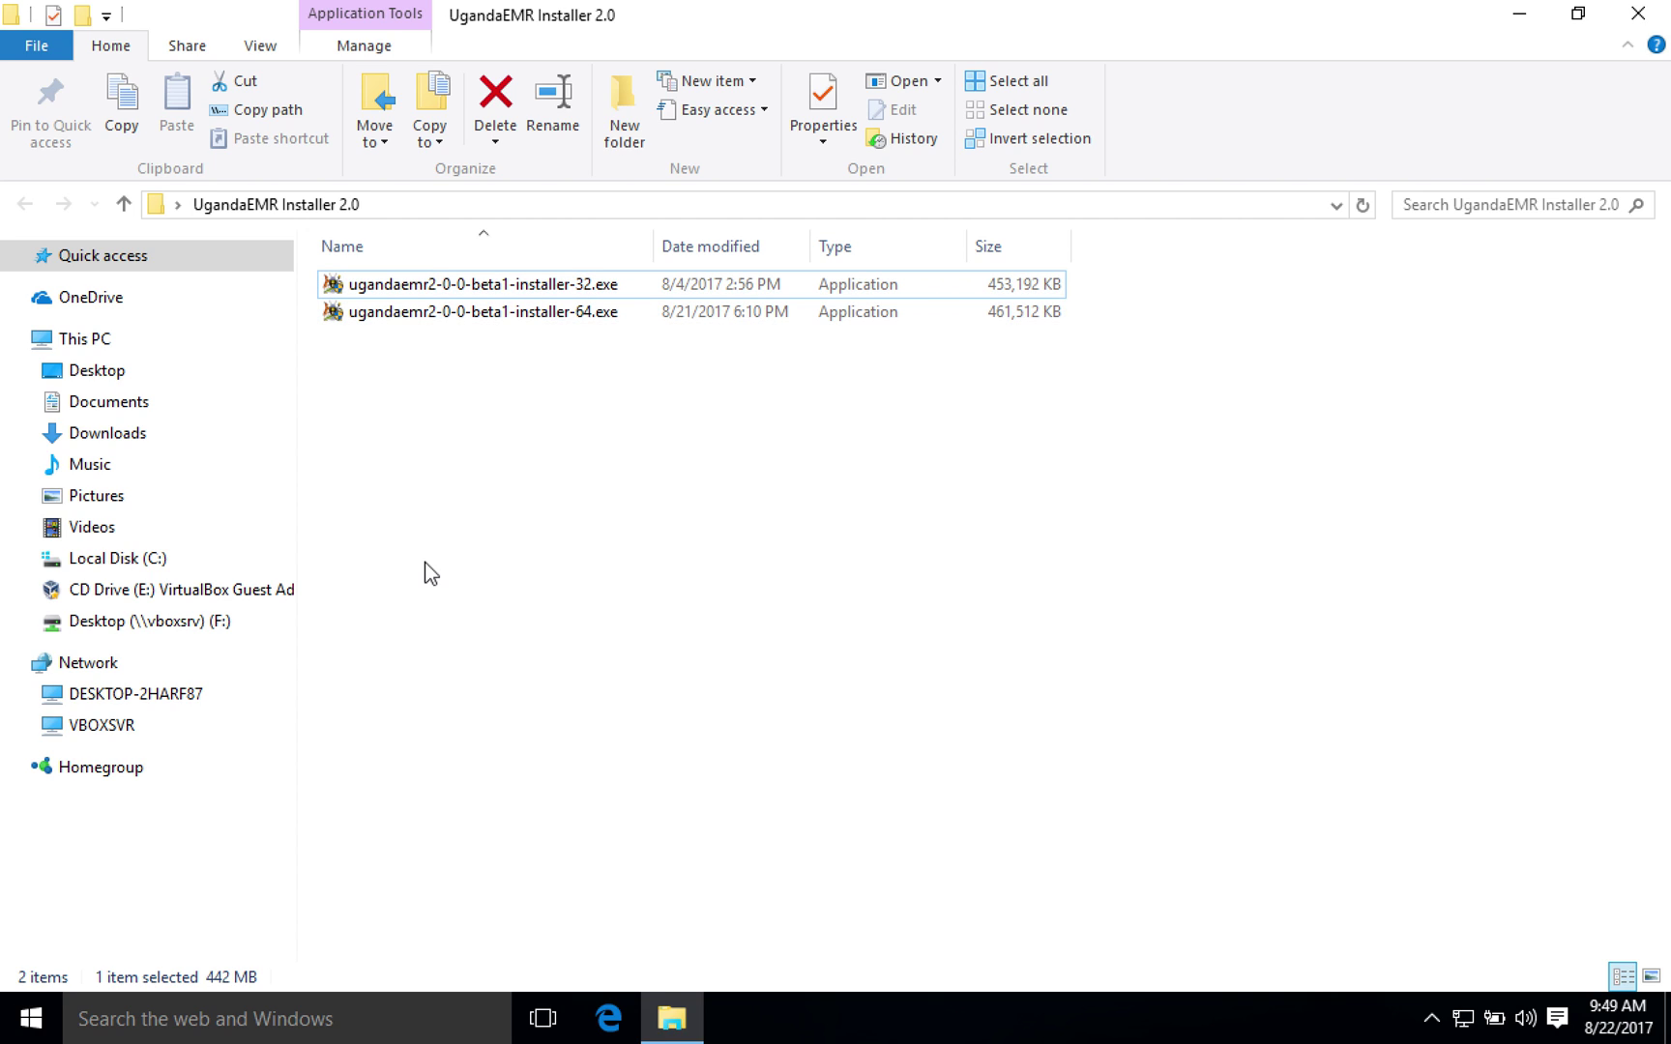
pyautogui.doubleClick(551, 319)
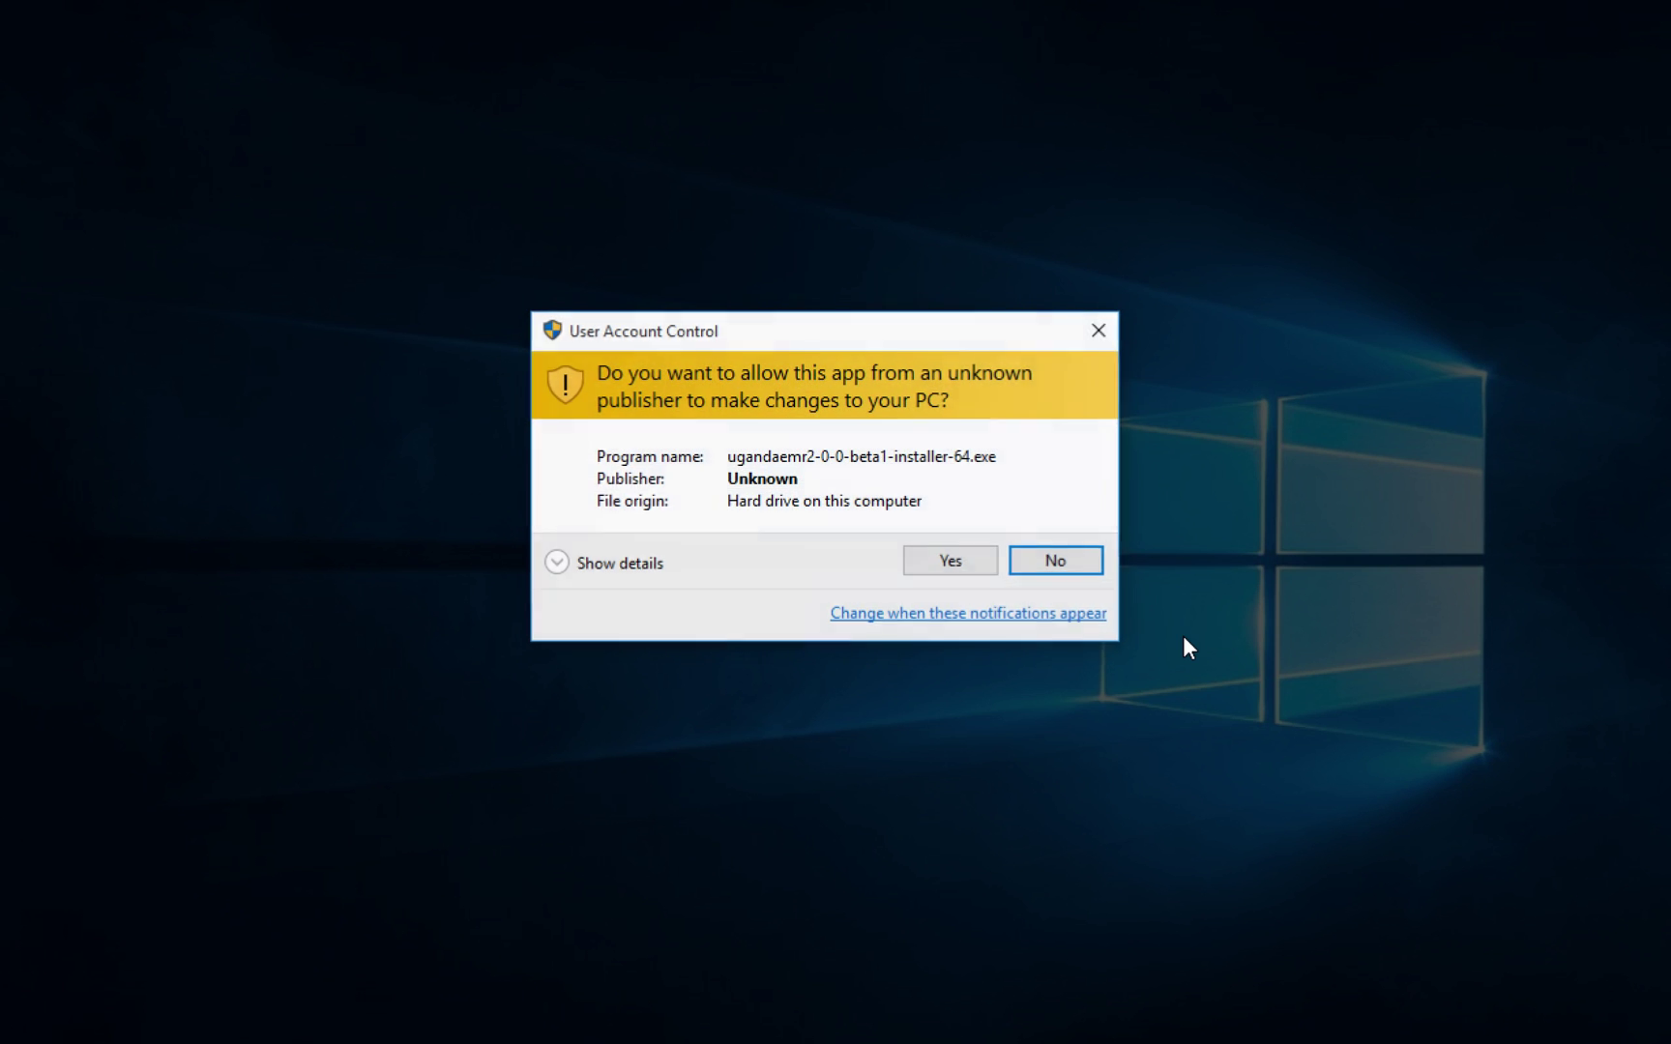
# Step: Allow the installer to make changes and minimize the installer folder window
pyautogui.click(951, 561)
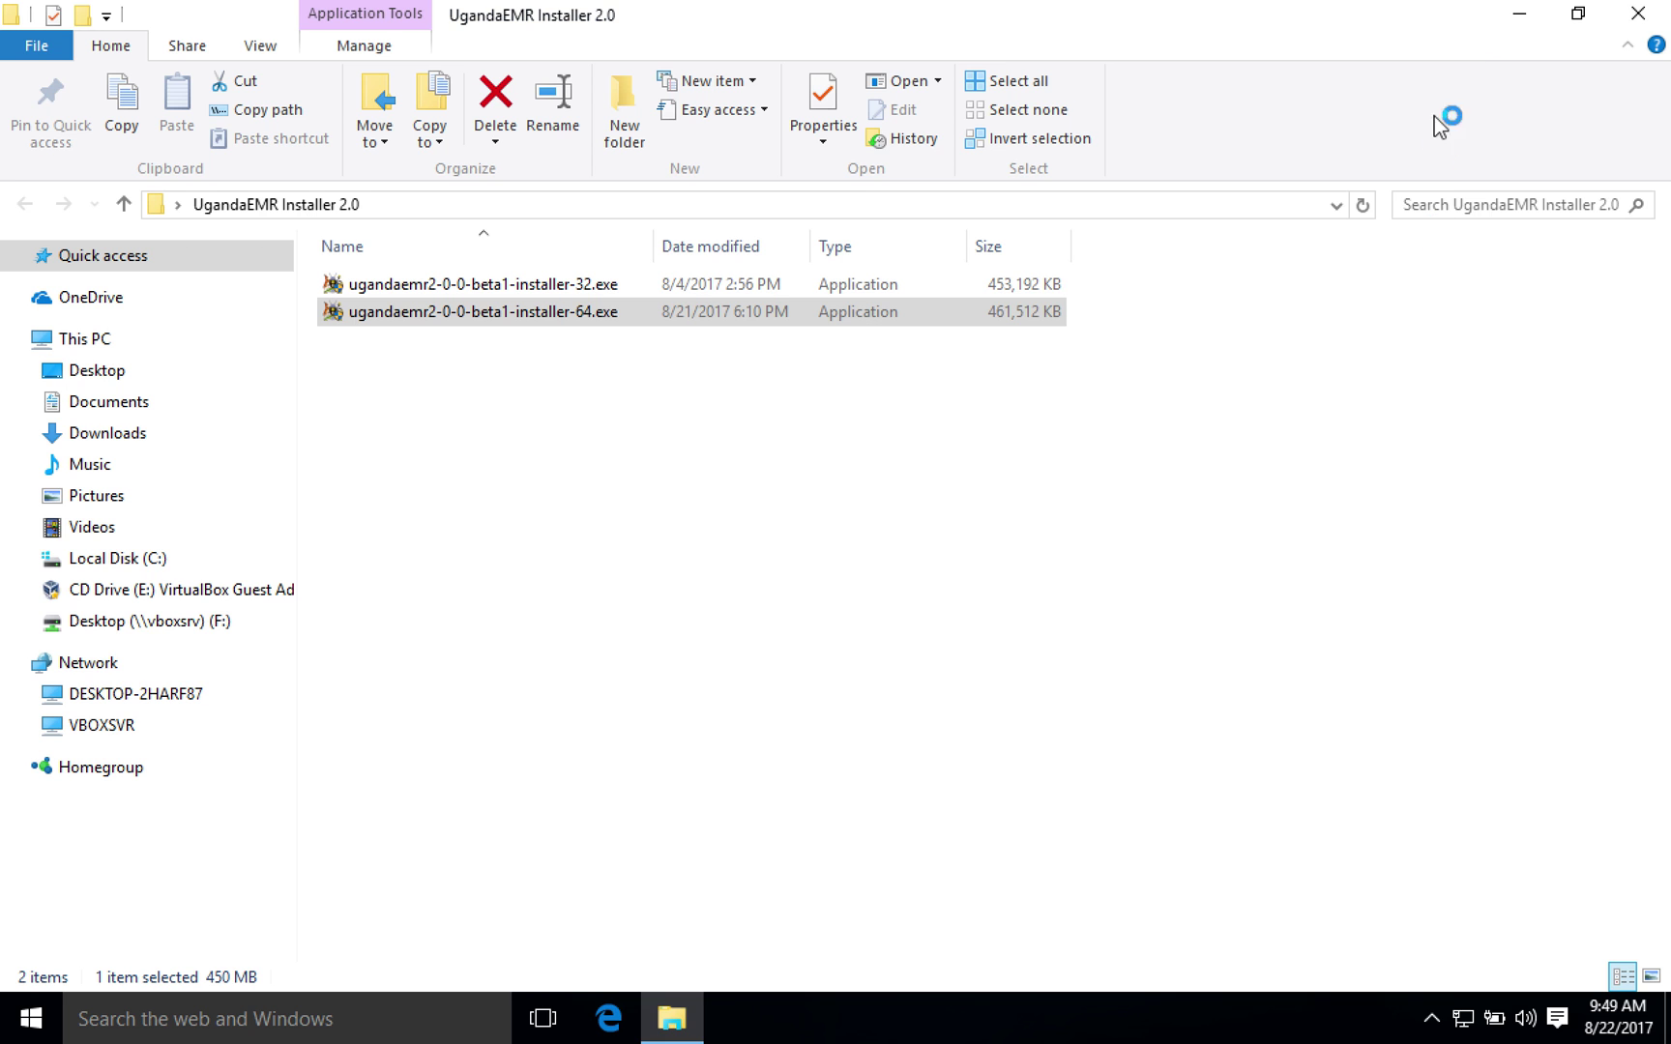
pyautogui.click(1524, 19)
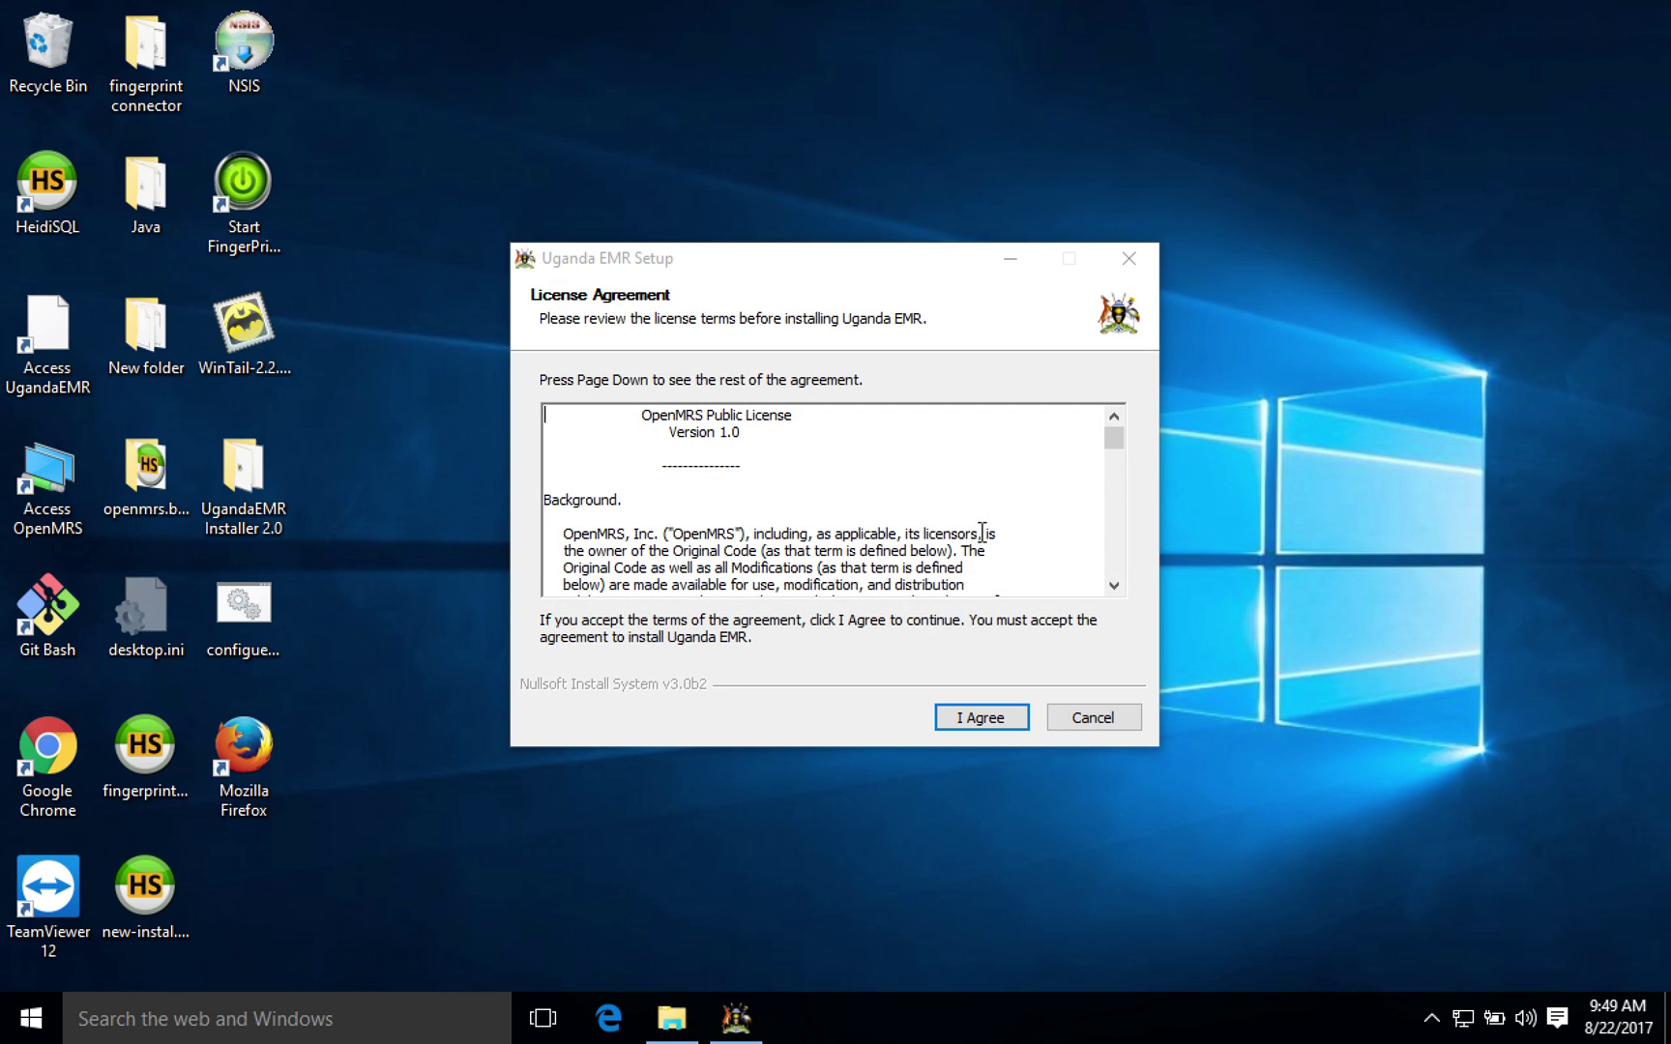
pyautogui.scroll(-2, 769, 532)
pyautogui.scroll(2, 768, 533)
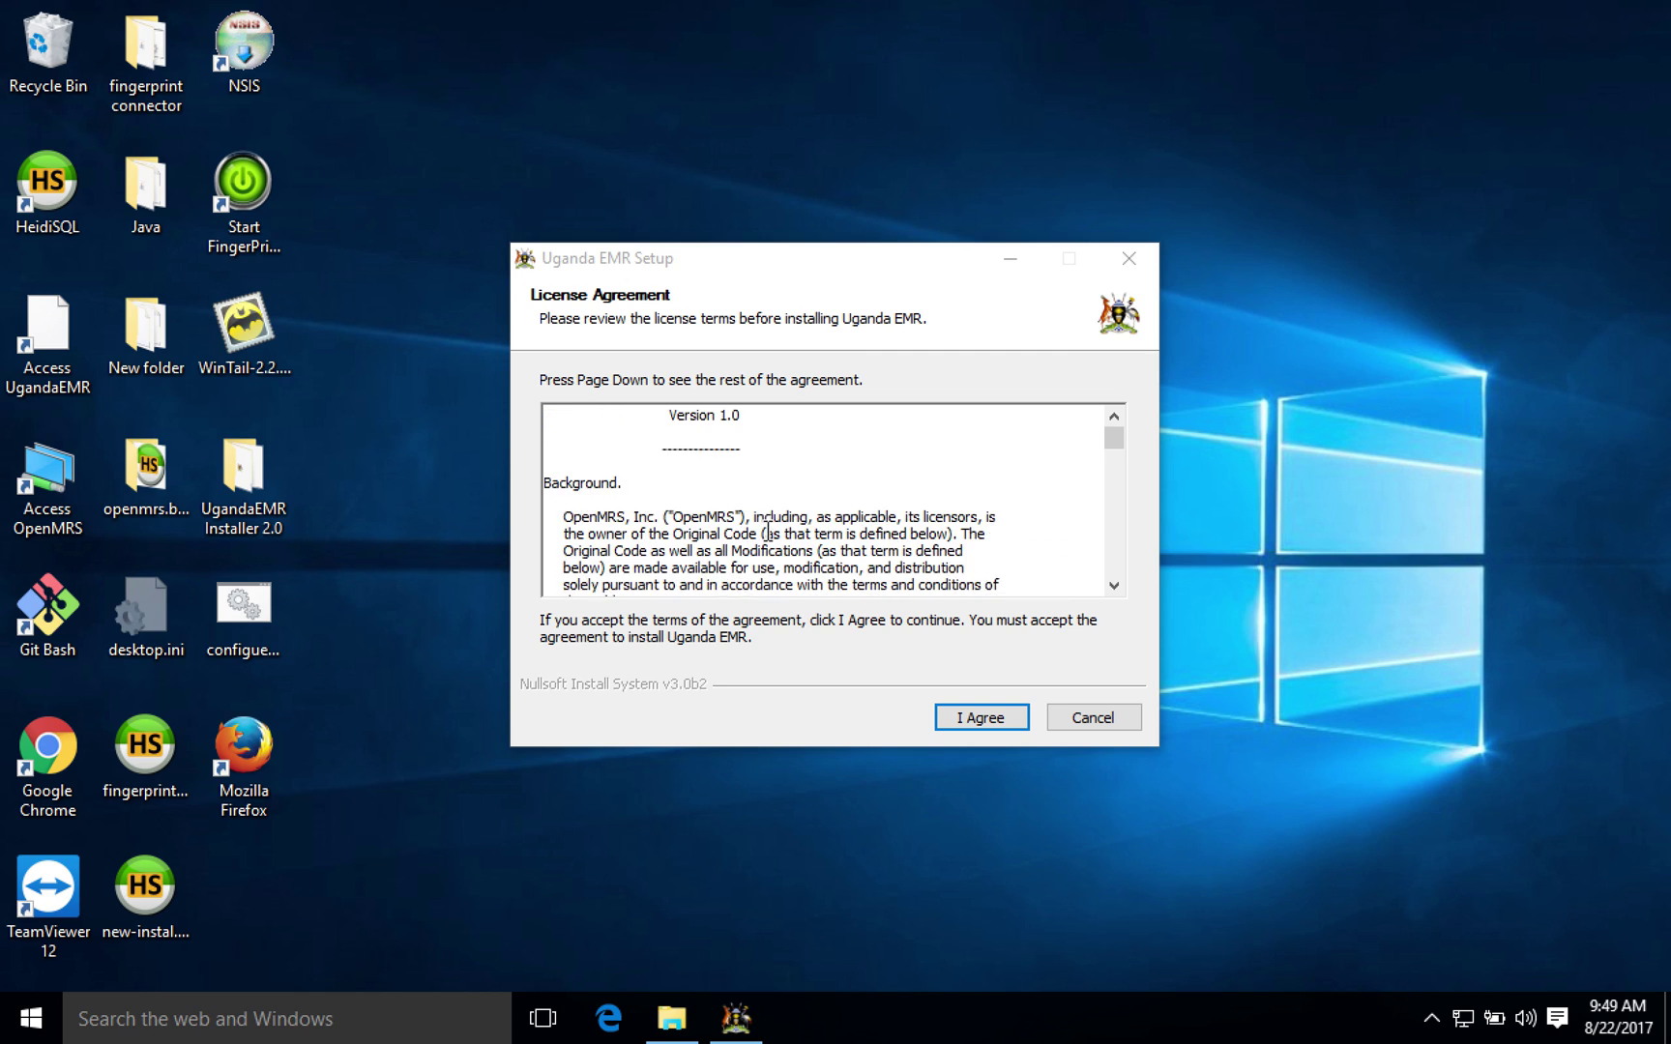
pyautogui.scroll(1, 769, 532)
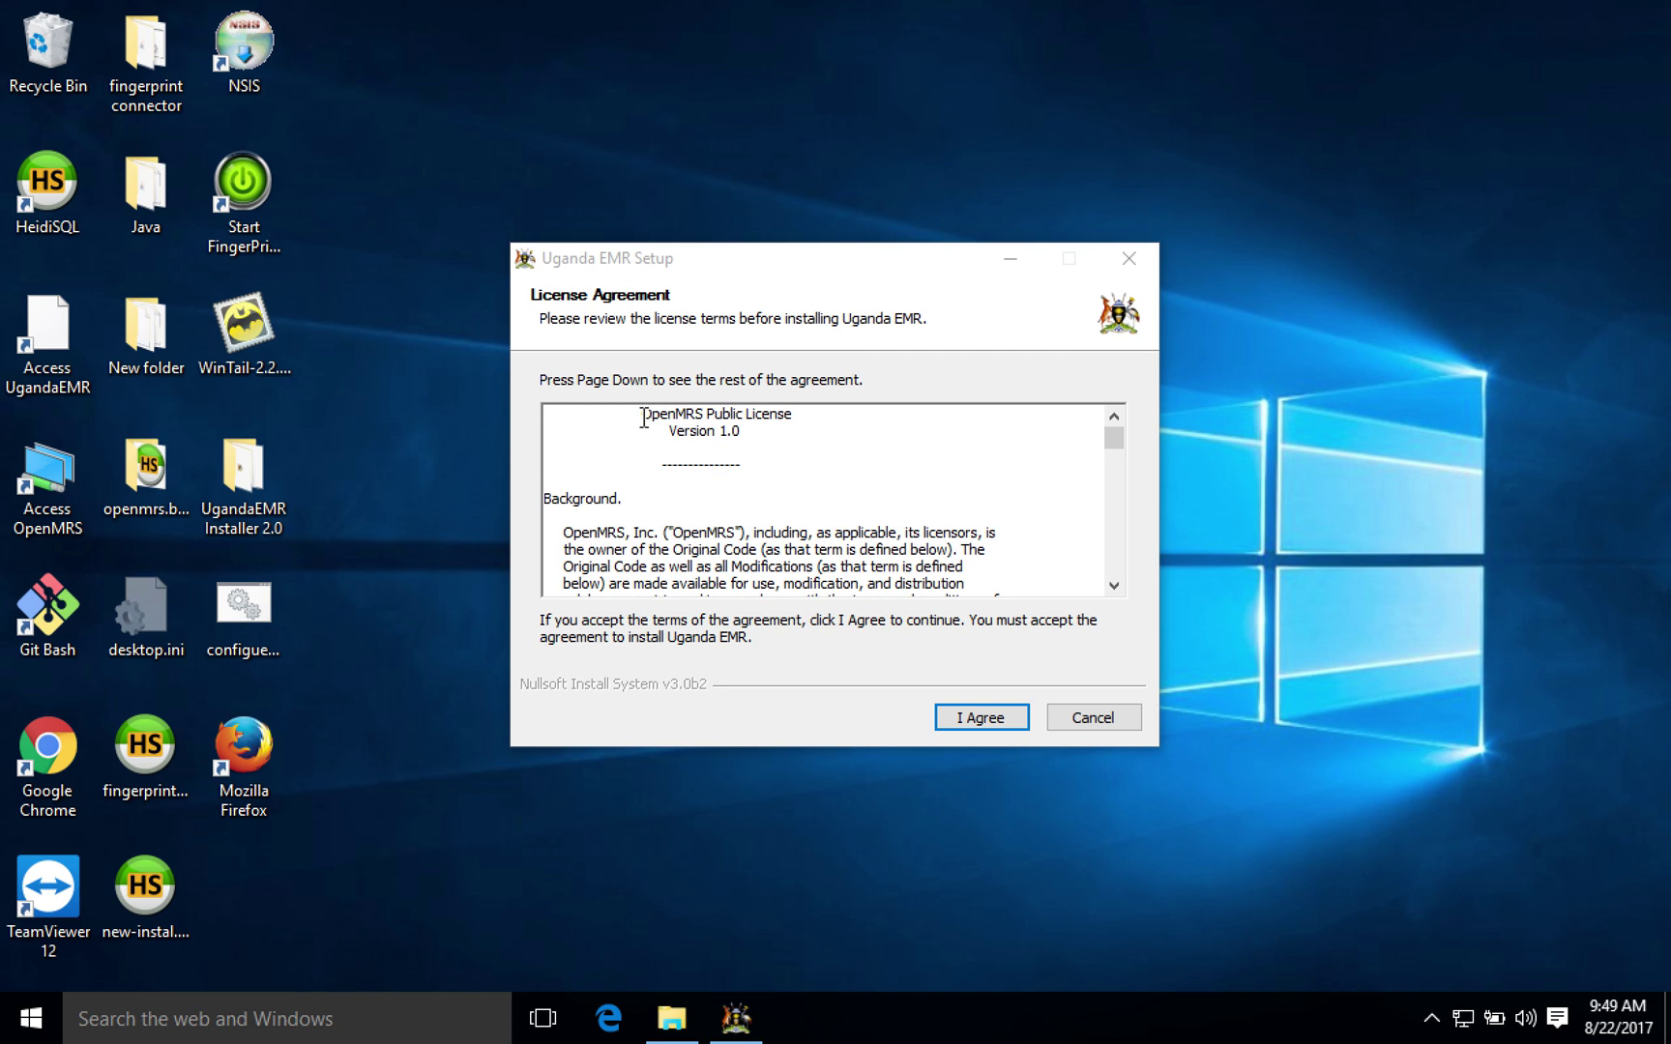
# Step: Read through the full license text and accept it with I Agree
pyautogui.moveTo(643, 418); pyautogui.dragTo(878, 586)
pyautogui.scroll(-3, 973, 562)
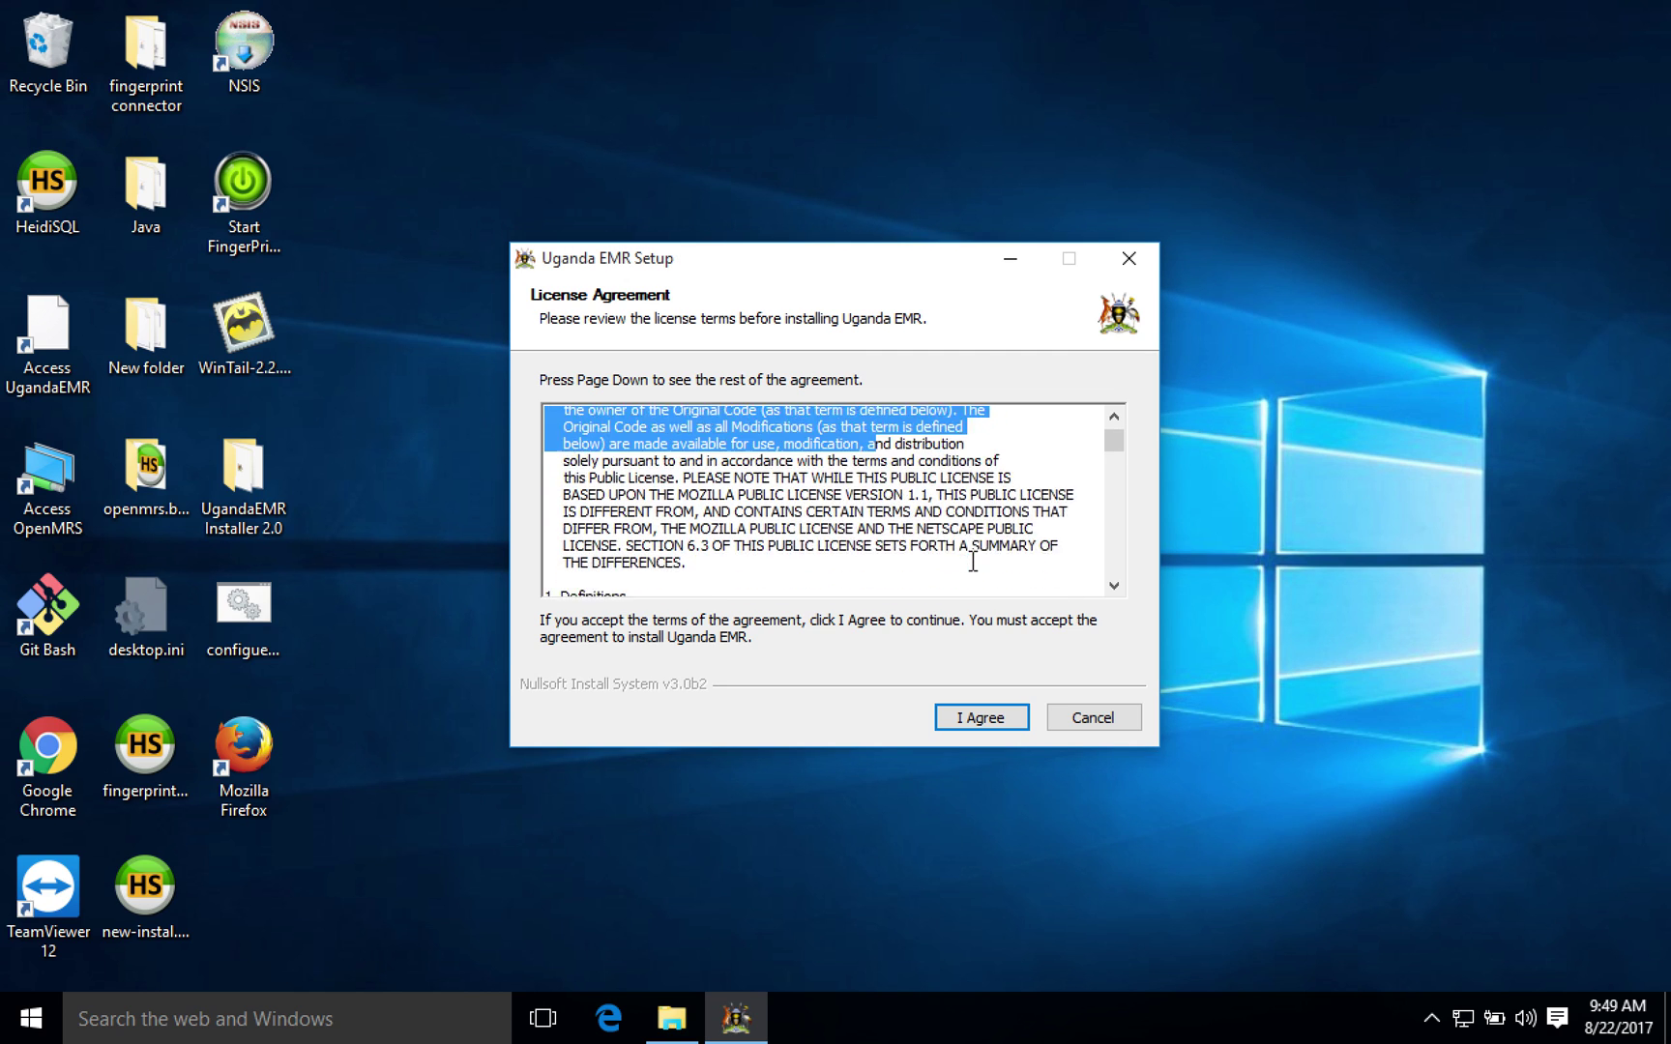
pyautogui.scroll(-10, 973, 561)
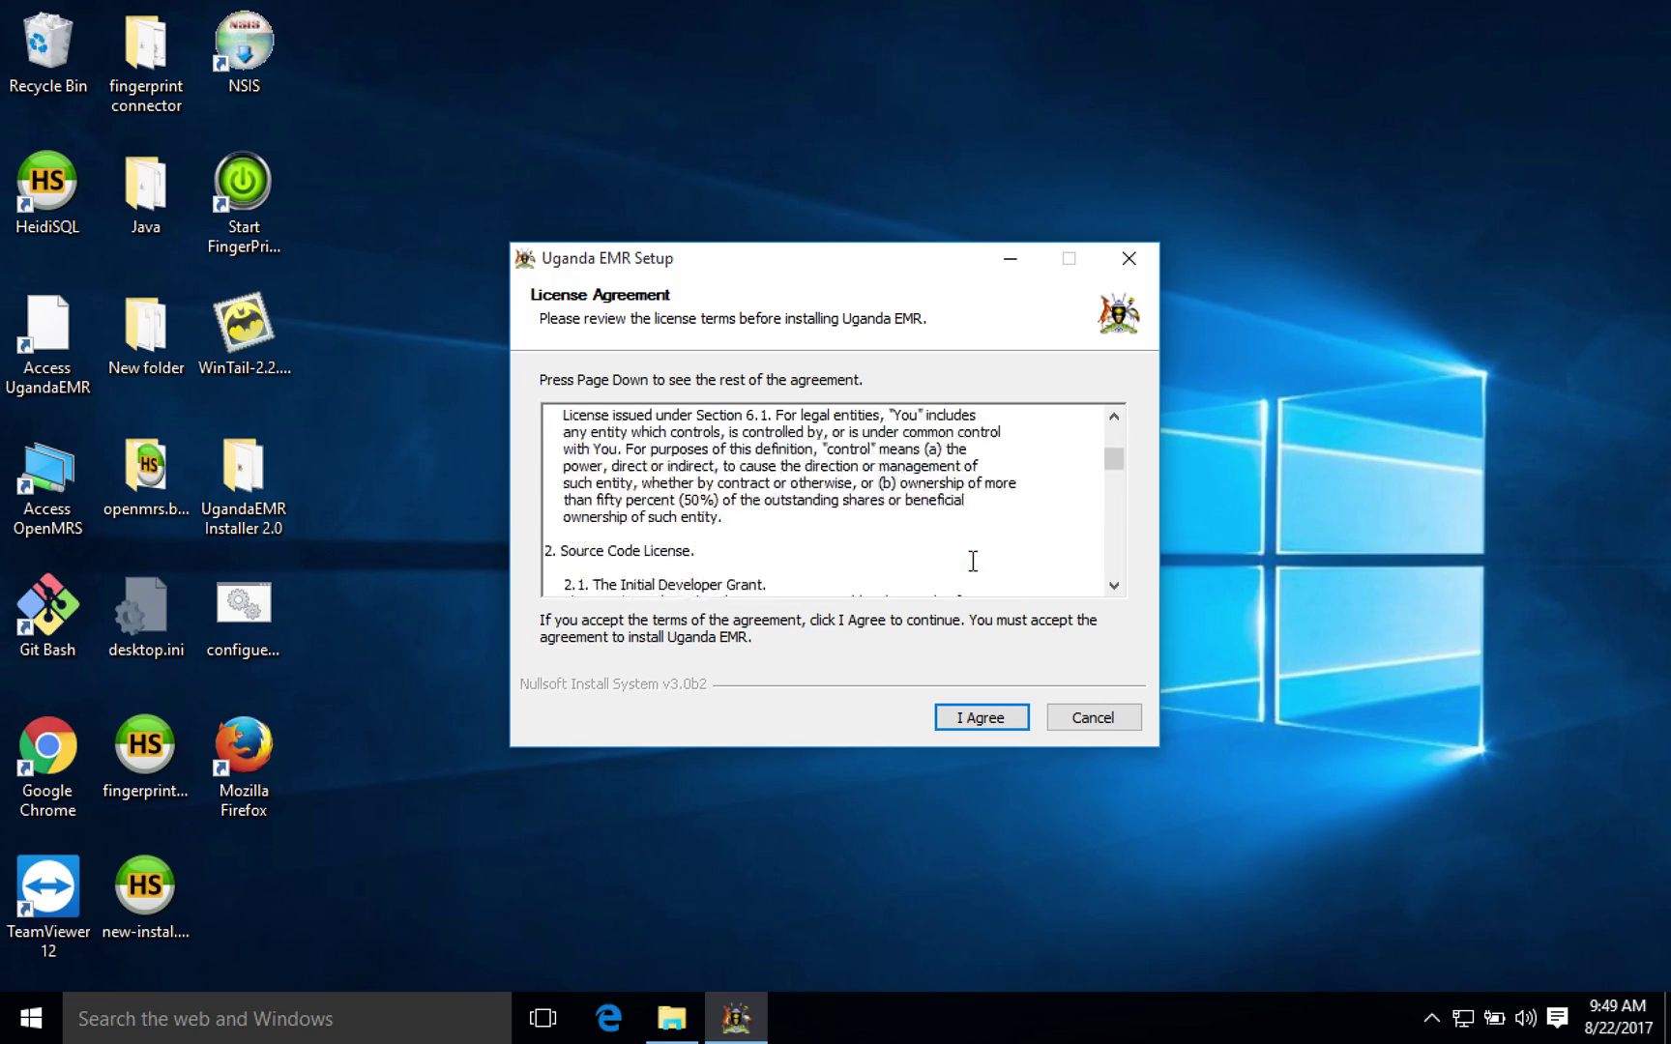
pyautogui.scroll(-10, 972, 562)
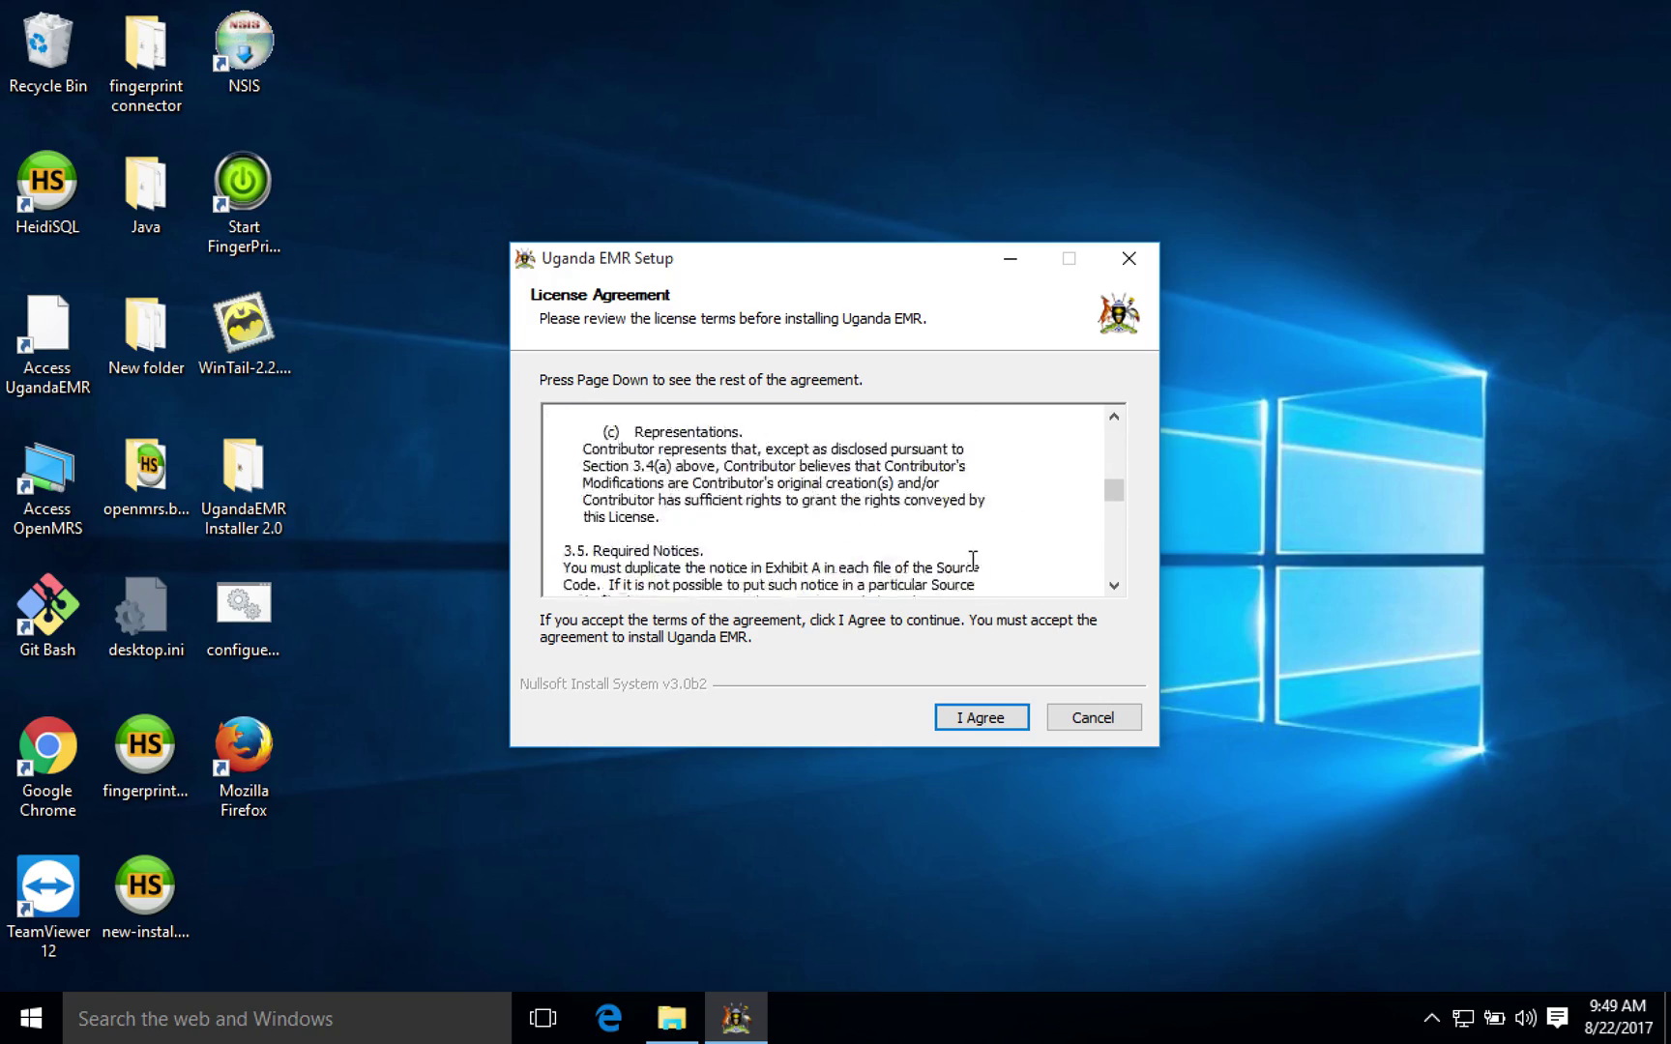
pyautogui.scroll(-12, 973, 561)
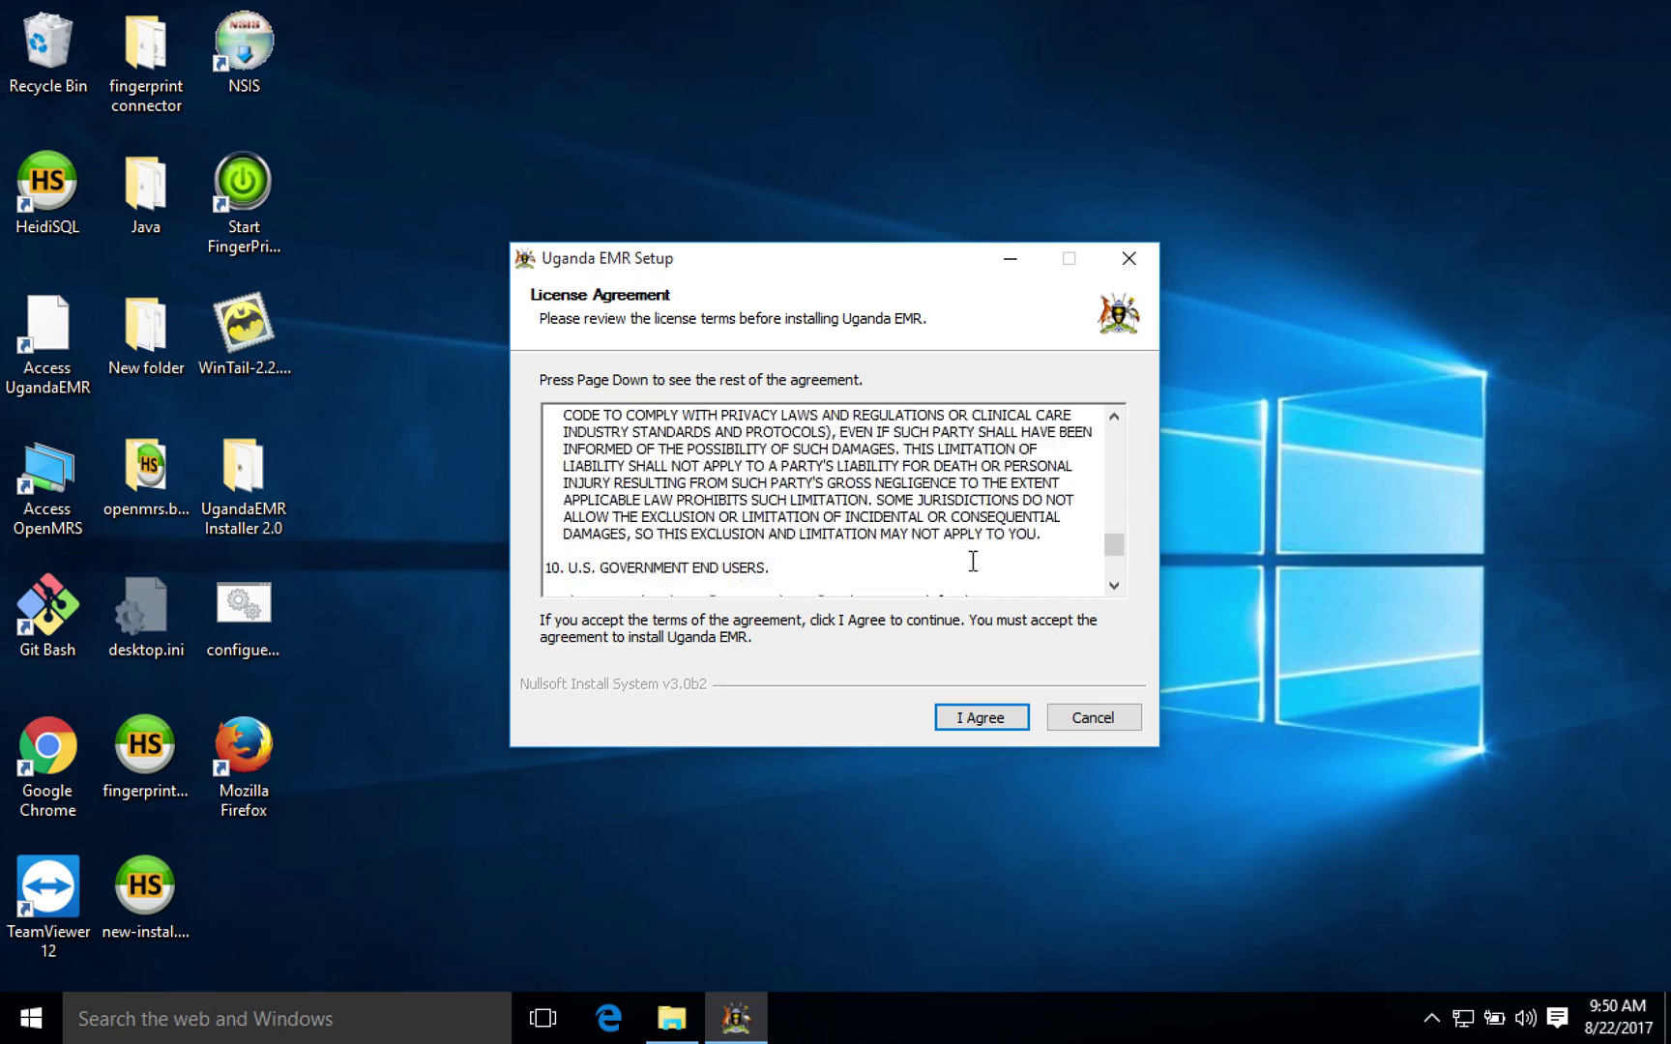
pyautogui.scroll(-6, 972, 562)
pyautogui.scroll(20, 765, 465)
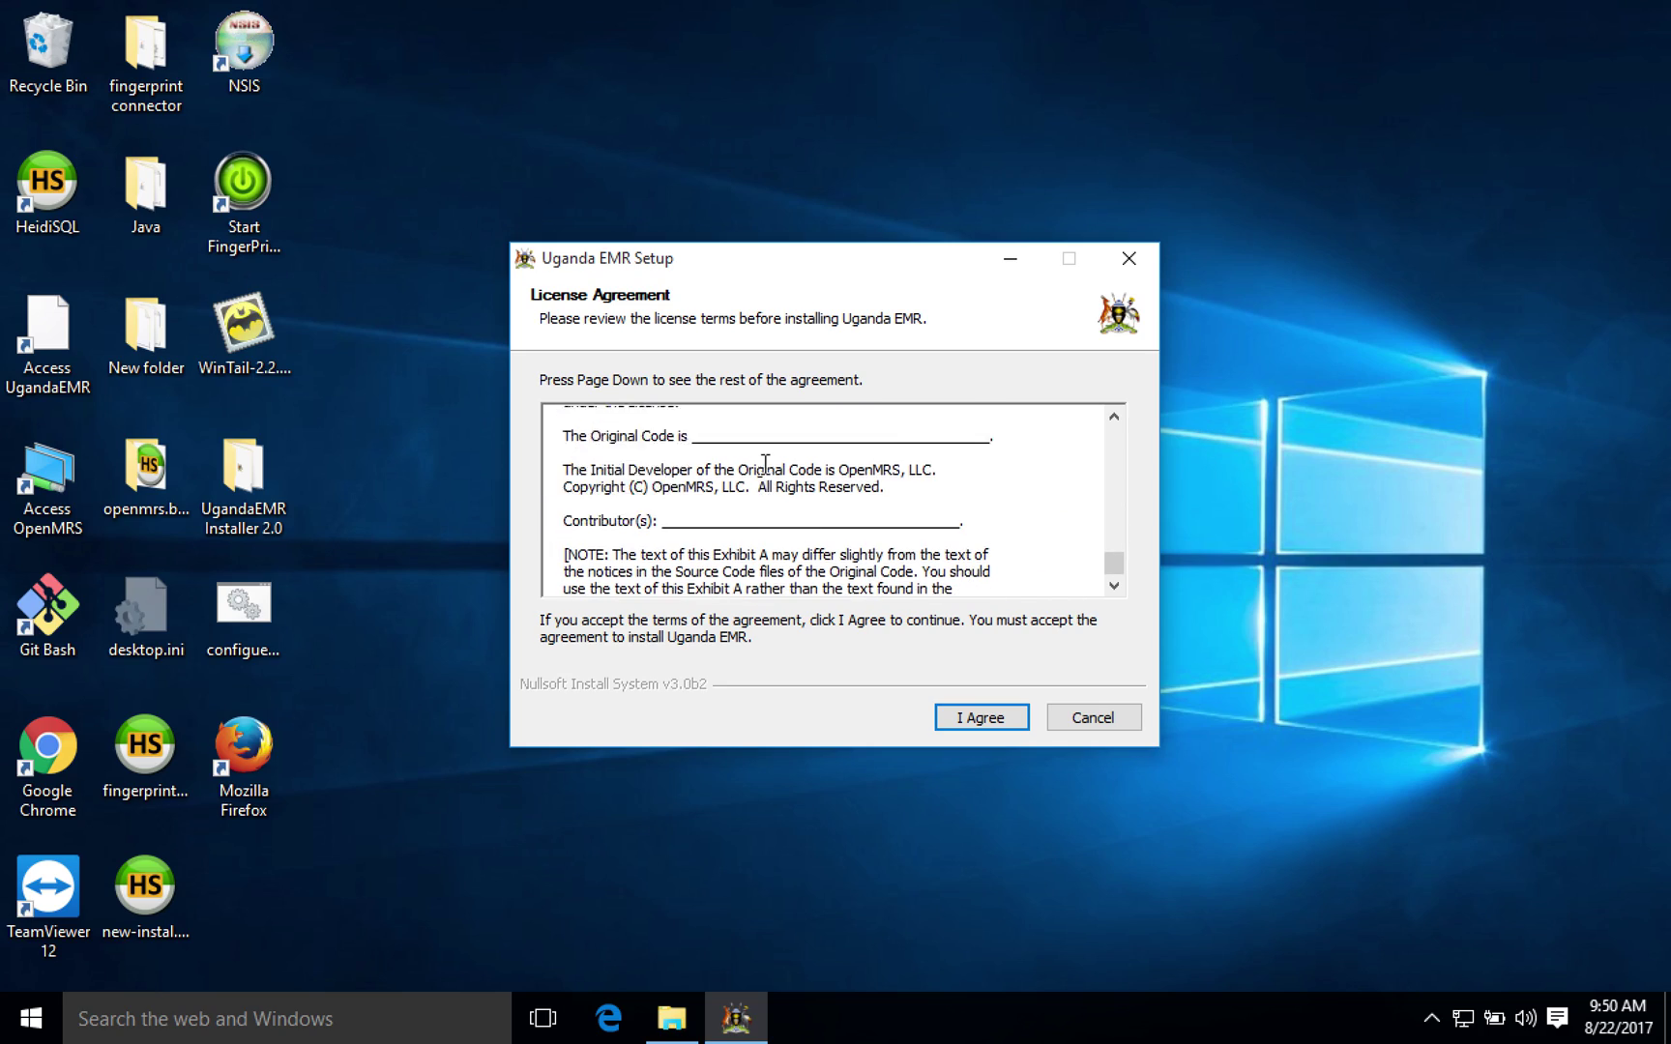
pyautogui.hotkey('ctrl', 'a')
pyautogui.scroll(5, 765, 465)
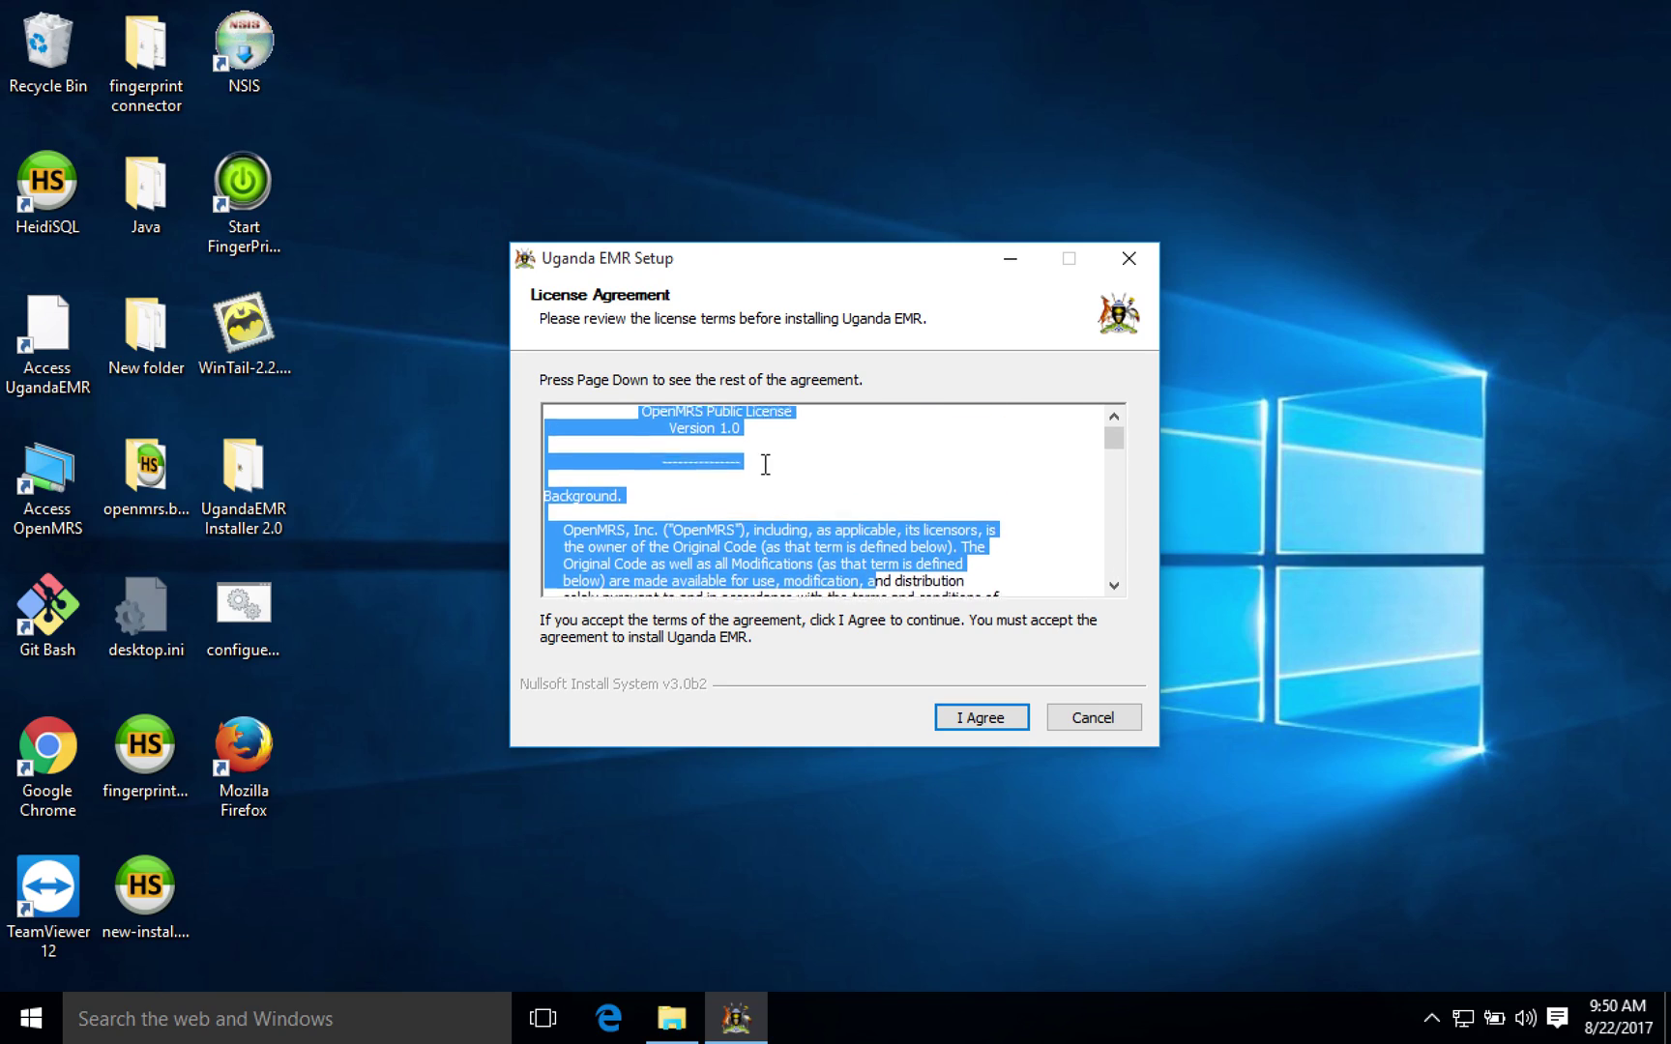
pyautogui.click(769, 466)
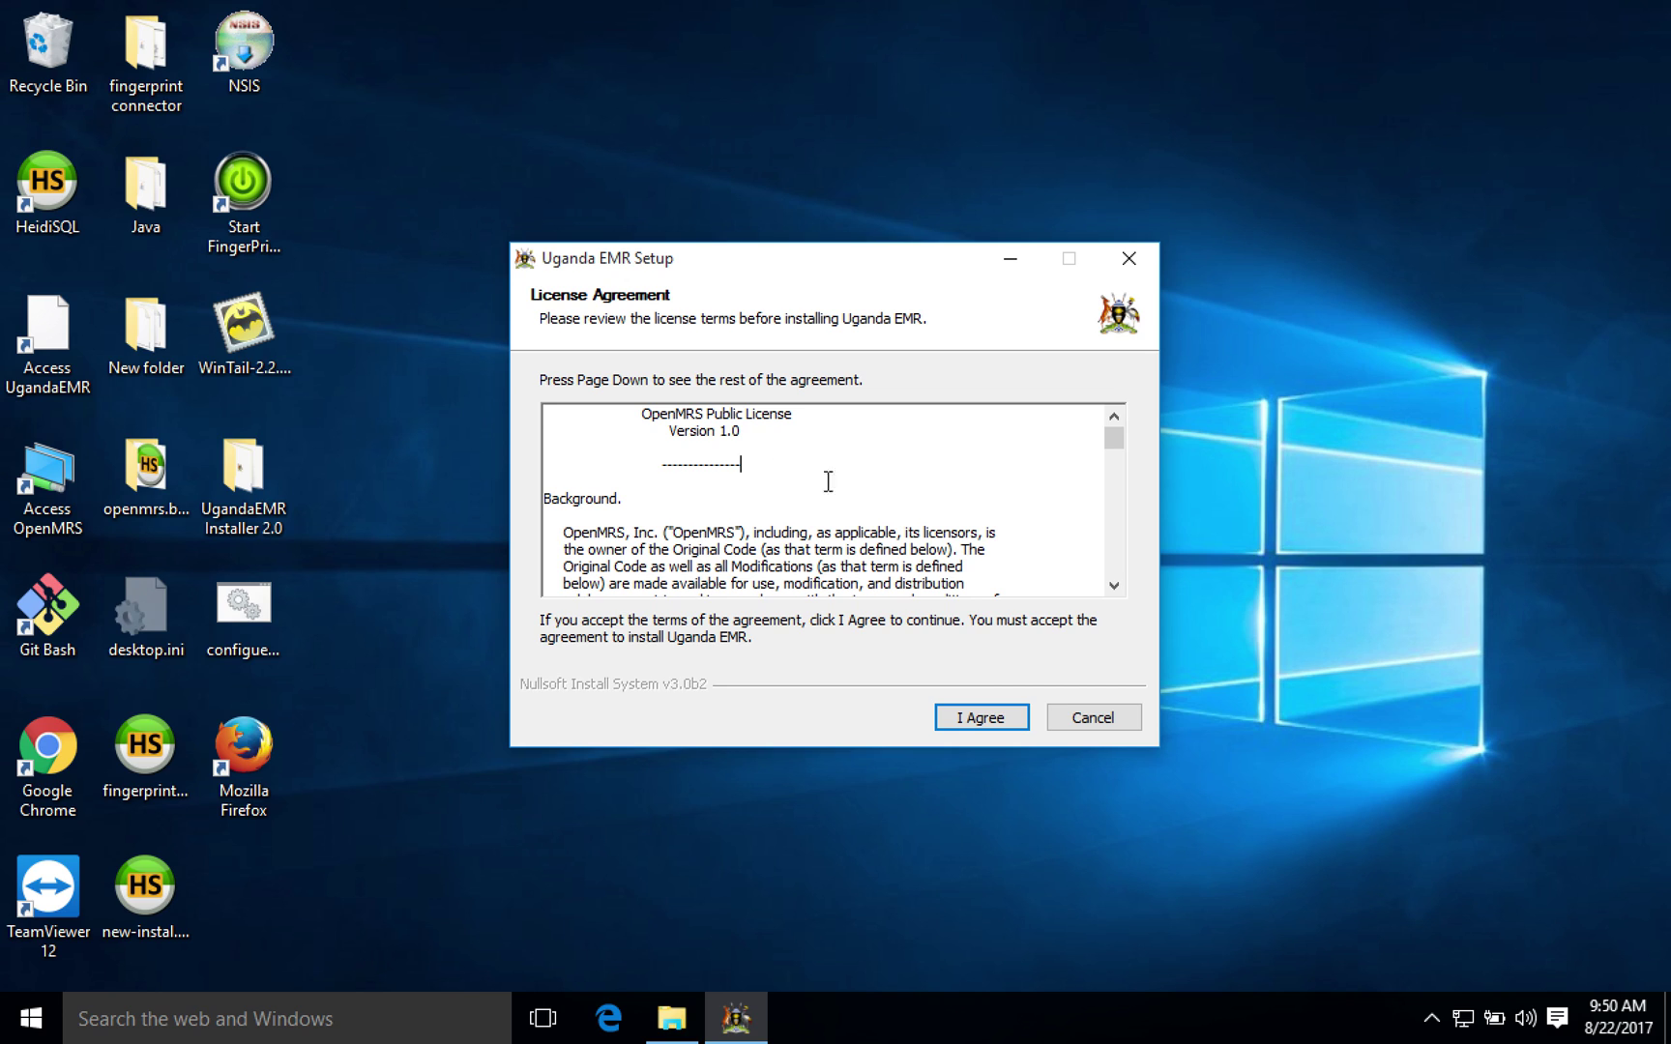
pyautogui.click(973, 719)
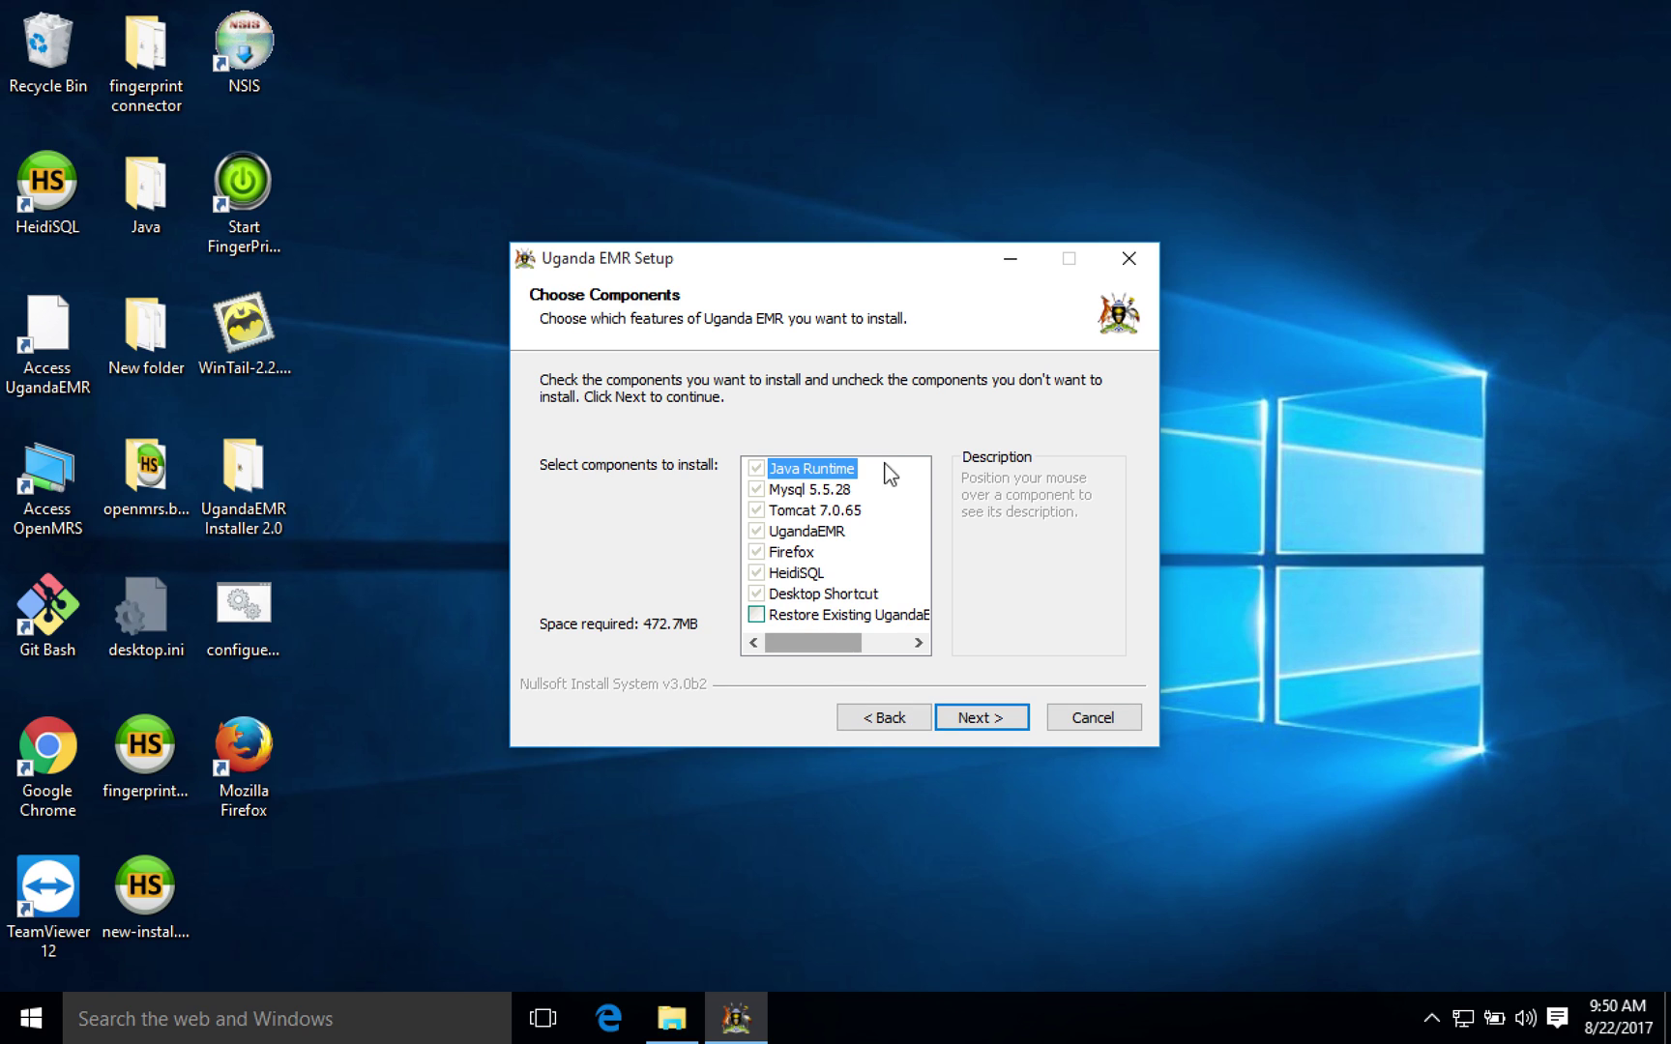
pyautogui.press('Down')
pyautogui.press('Down')
pyautogui.press('Down')
pyautogui.press('Down')
pyautogui.press('Down')
pyautogui.press('Down')
pyautogui.press('Down')
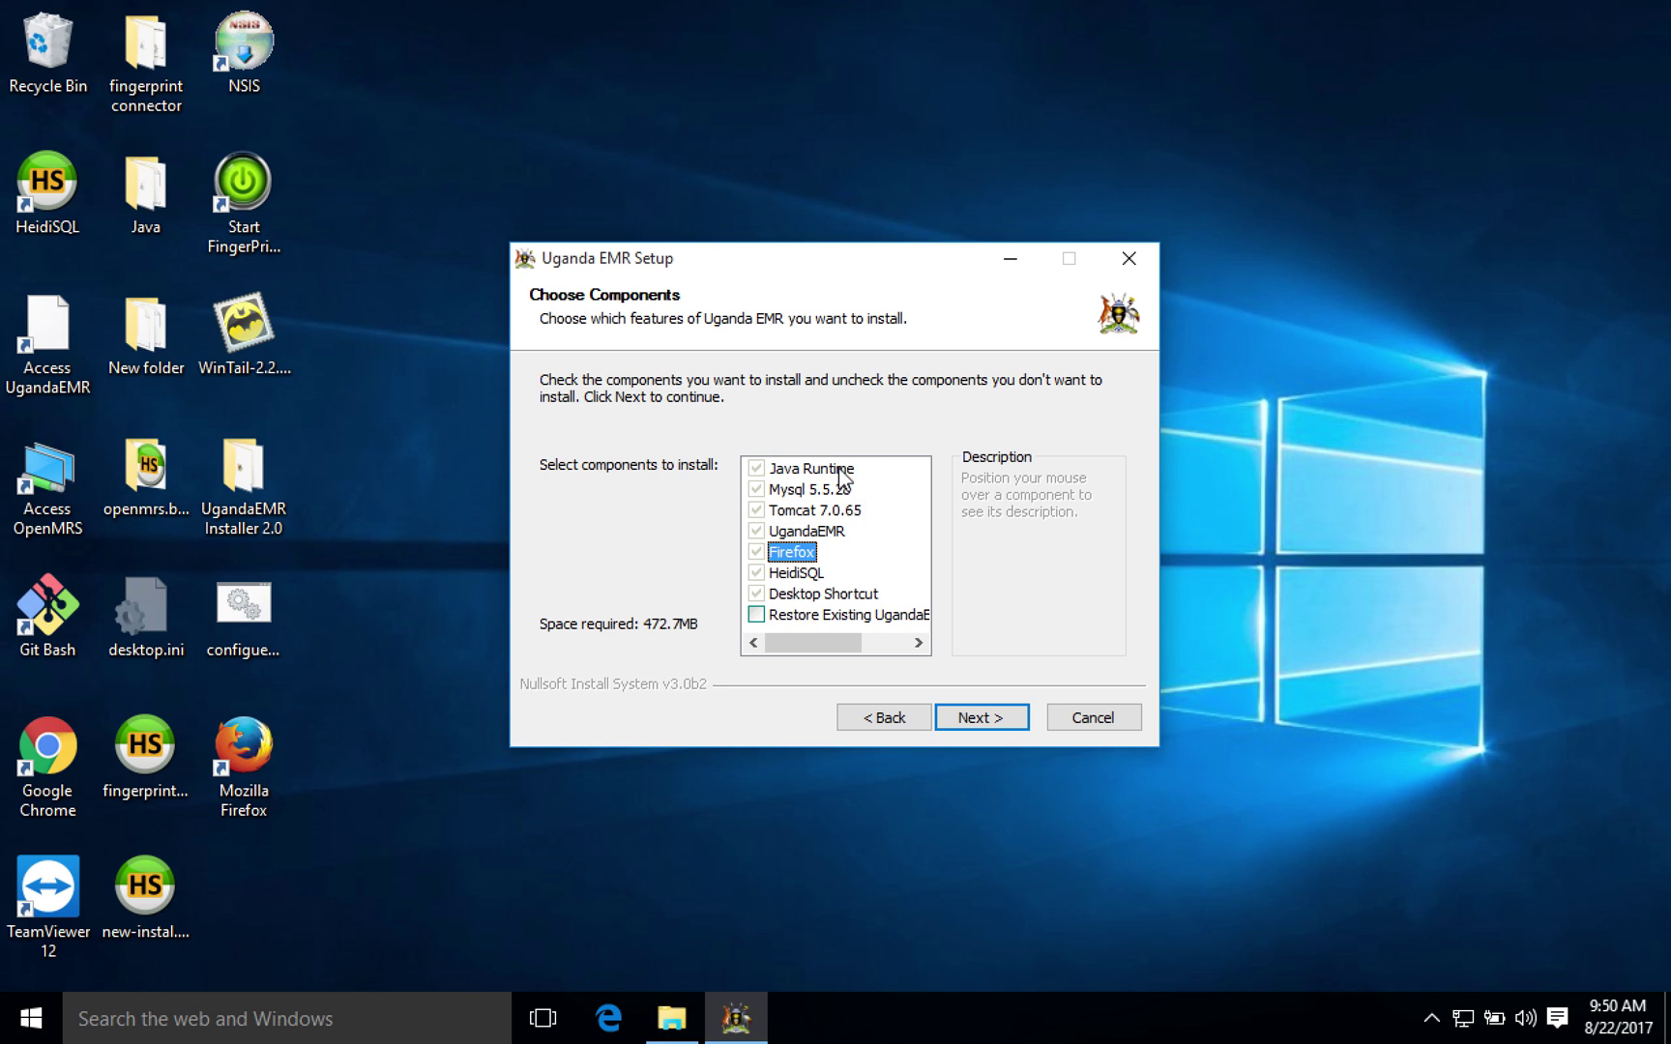
pyautogui.press('Up')
pyautogui.press('Up')
pyautogui.press('Up')
pyautogui.press('Up')
pyautogui.press('Up')
pyautogui.press('Up')
pyautogui.press('Up')
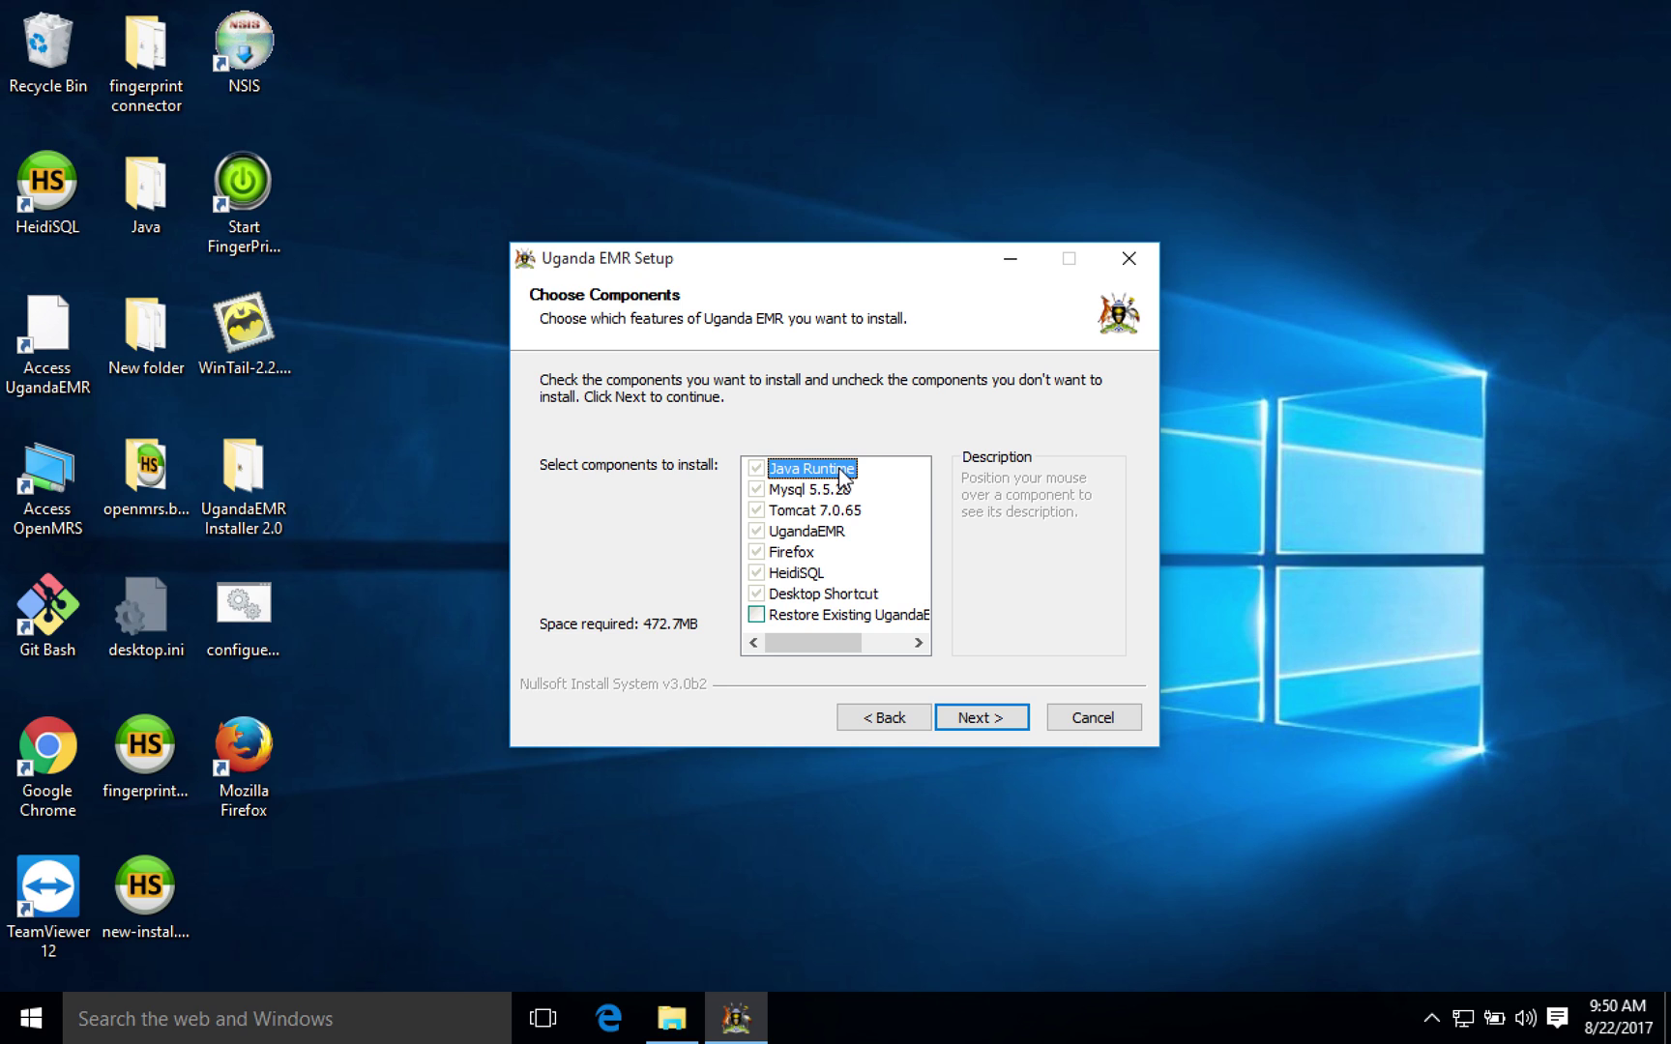
pyautogui.press('Down')
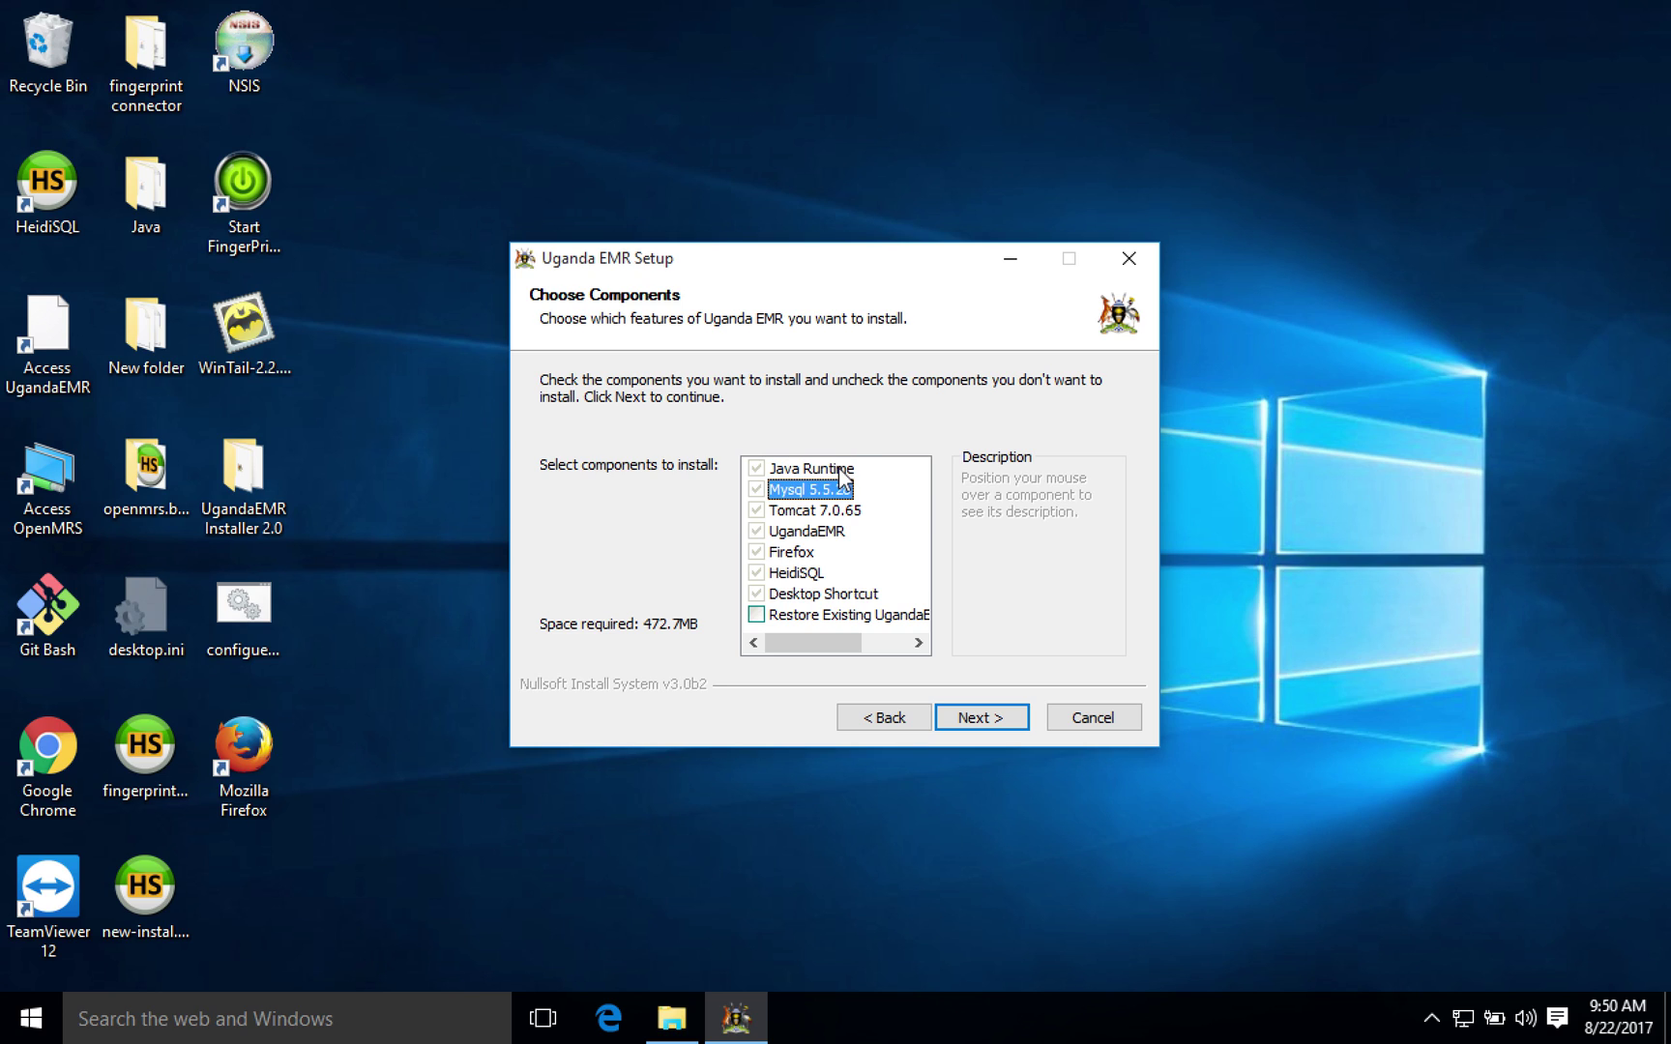
pyautogui.press('Down')
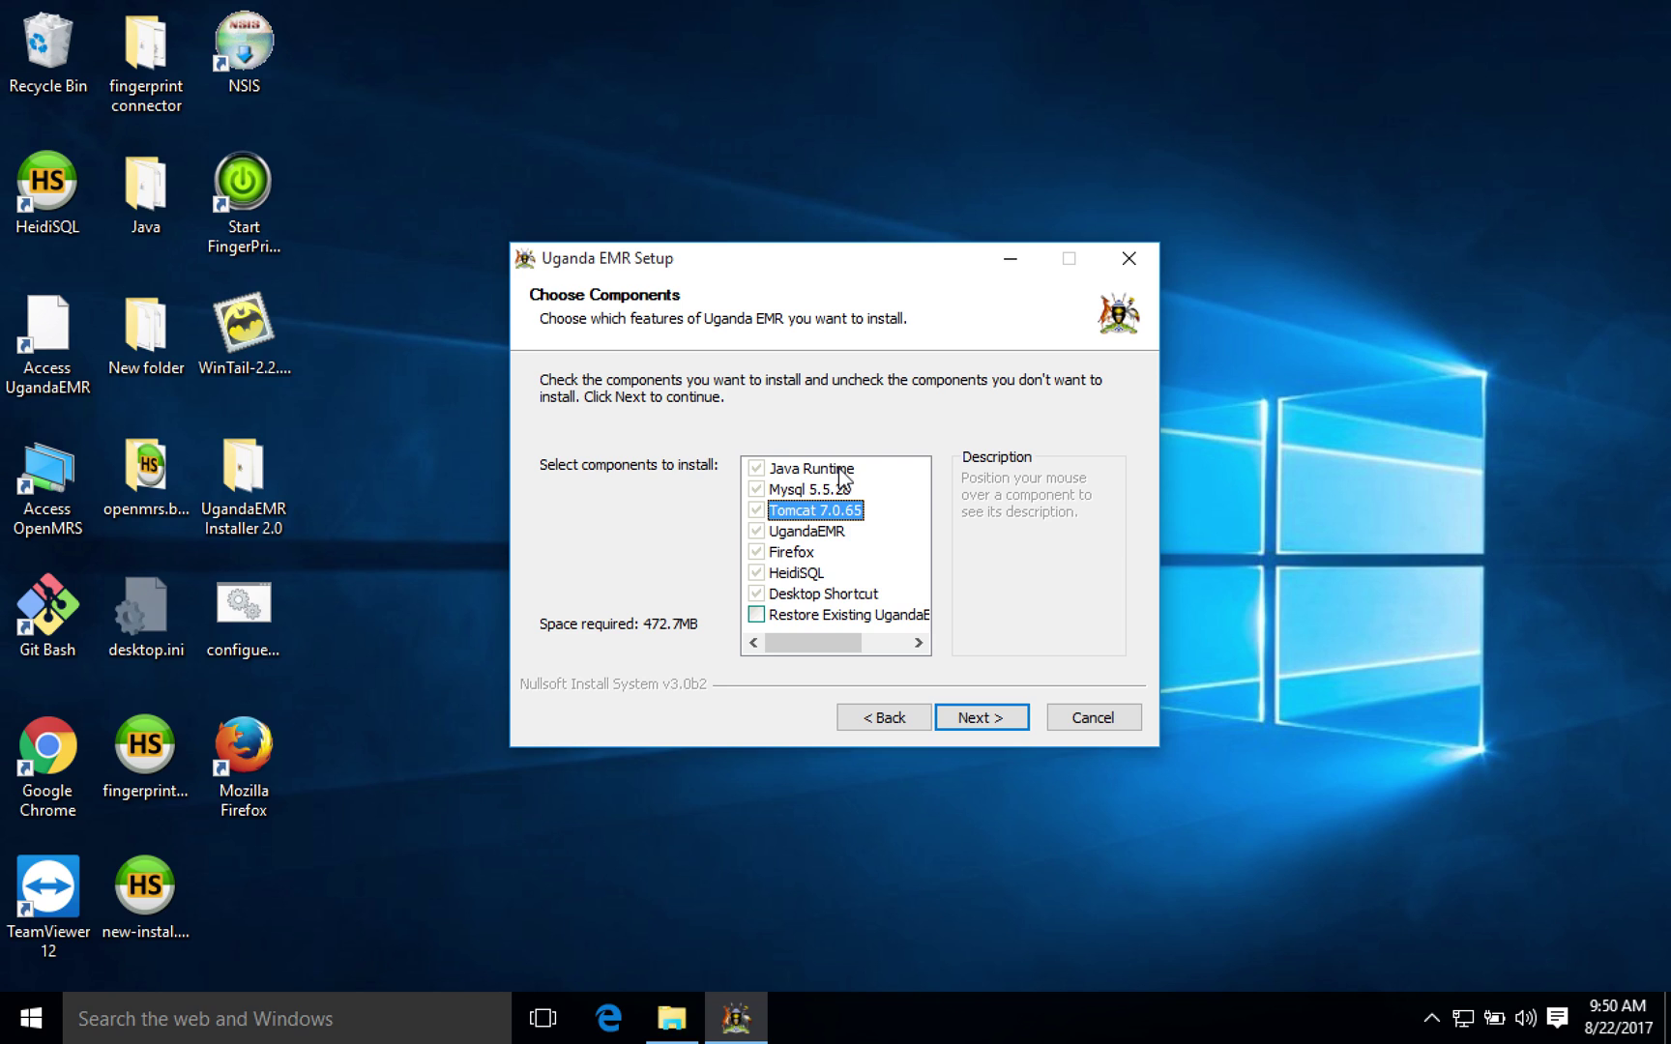
pyautogui.press('Down')
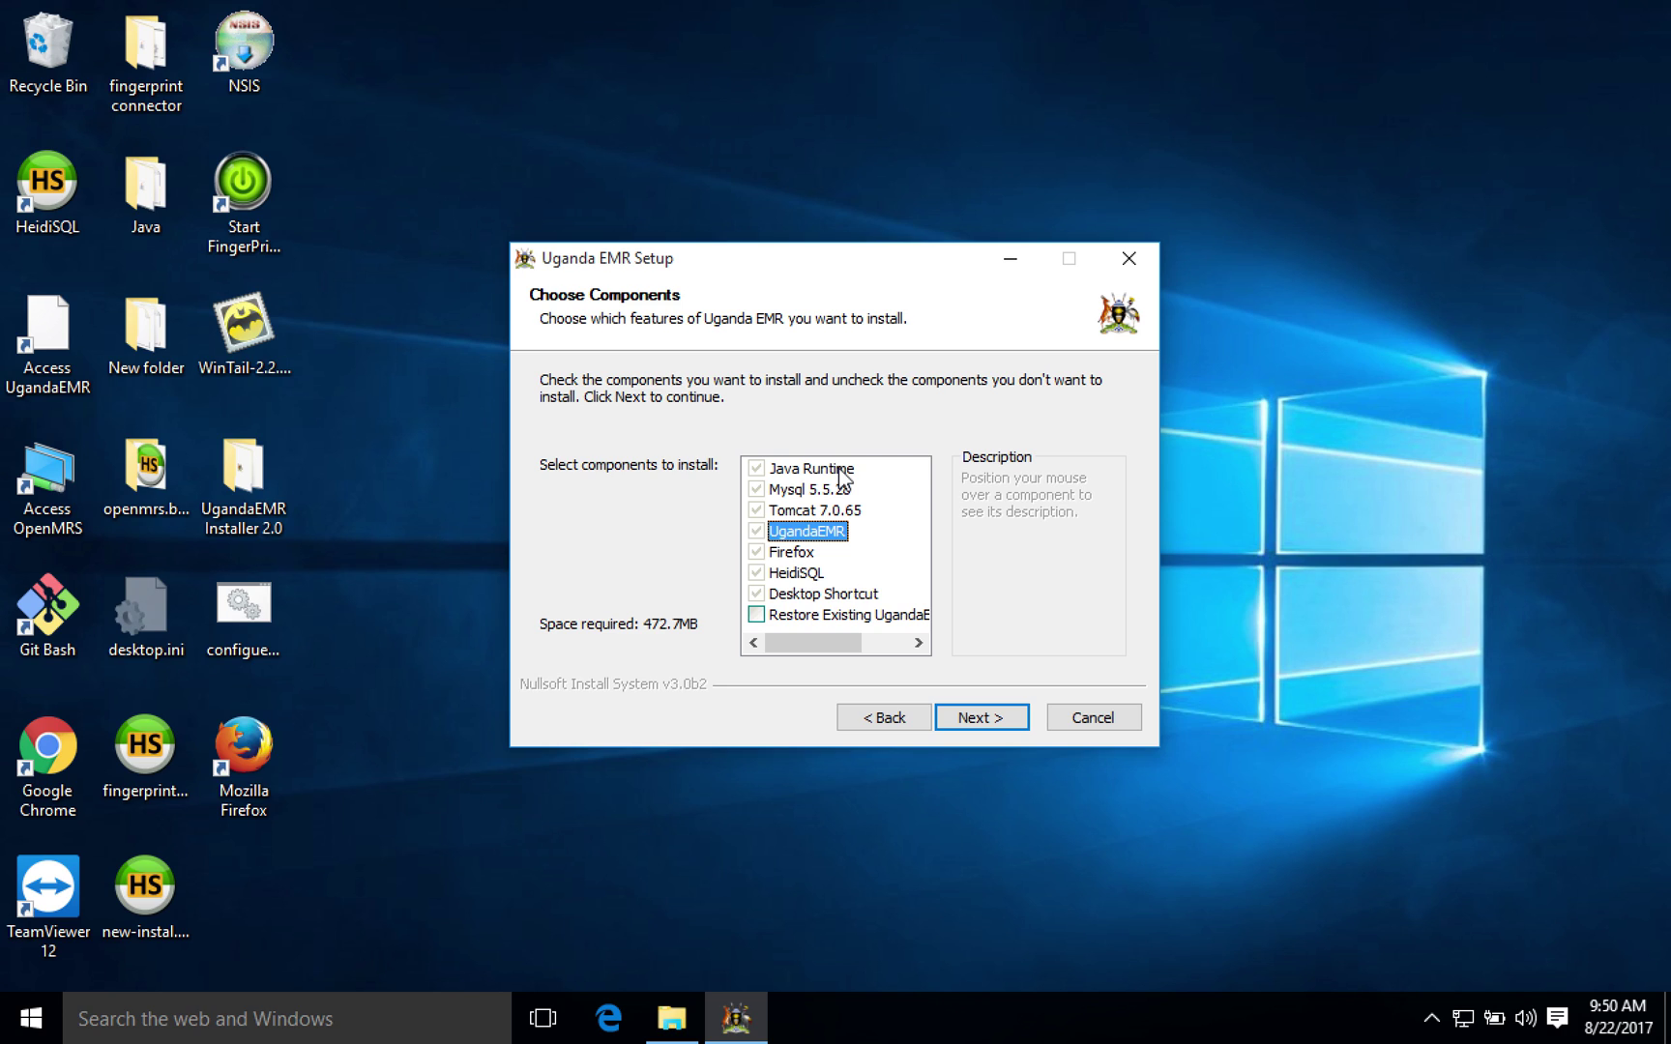
pyautogui.press('Down')
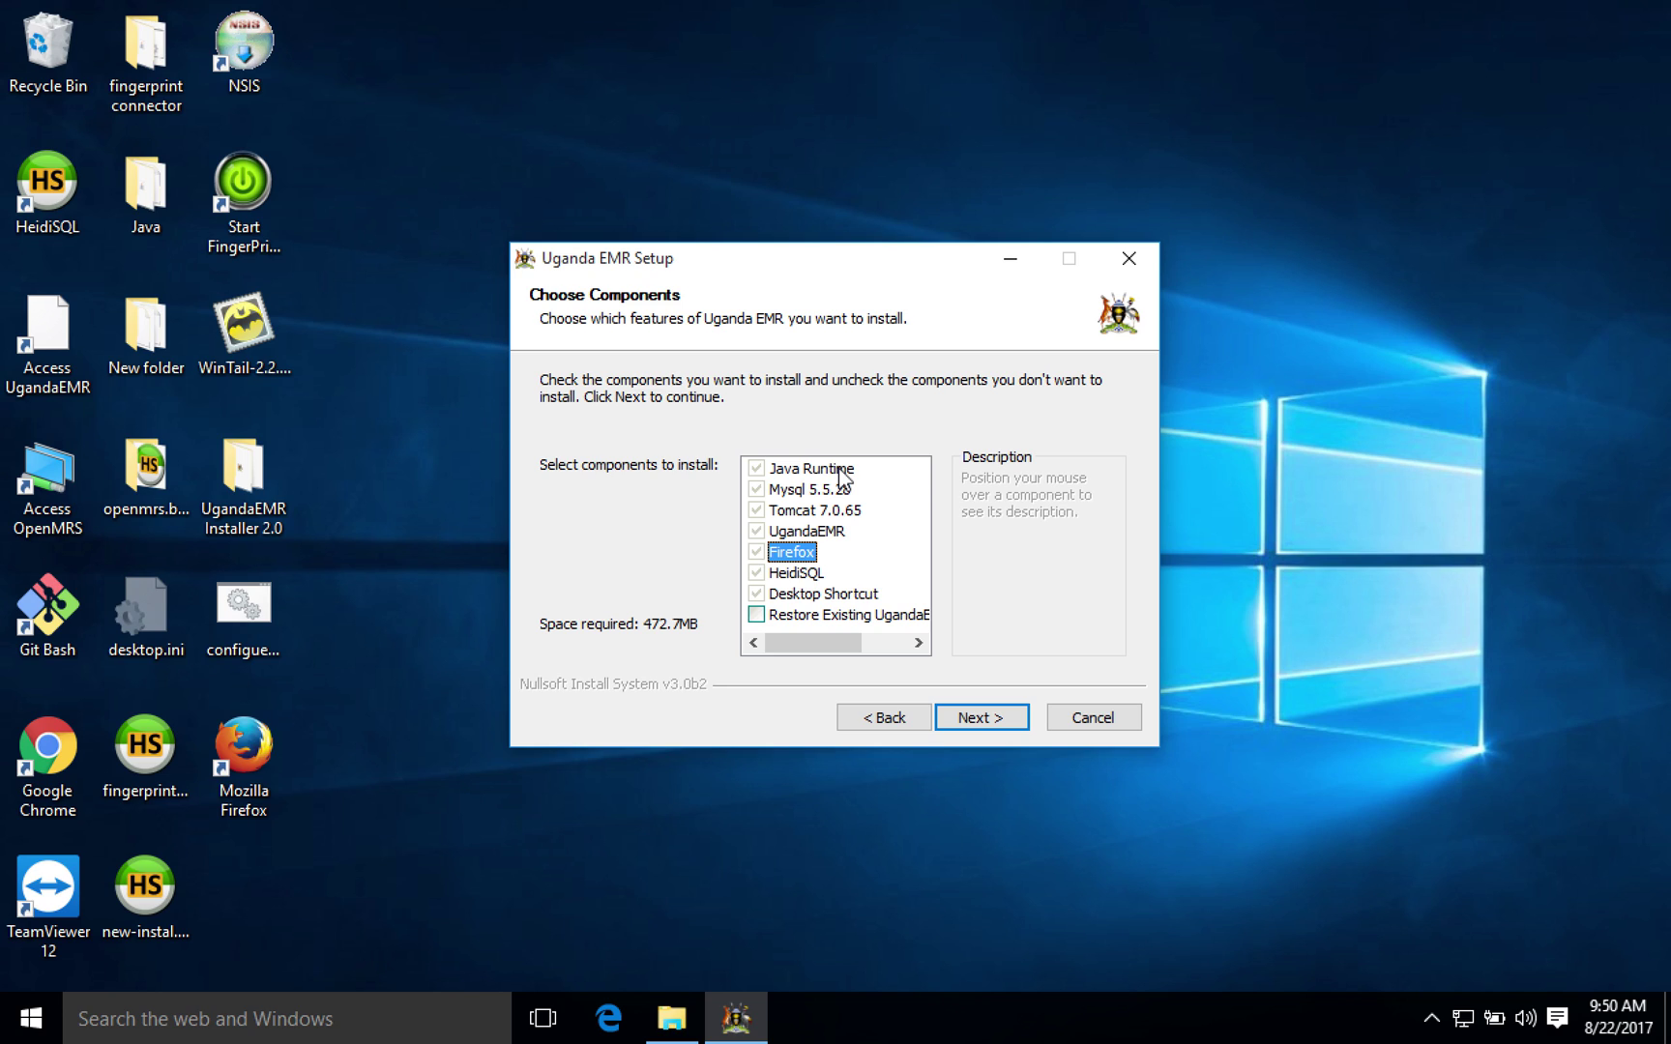
pyautogui.press('Down')
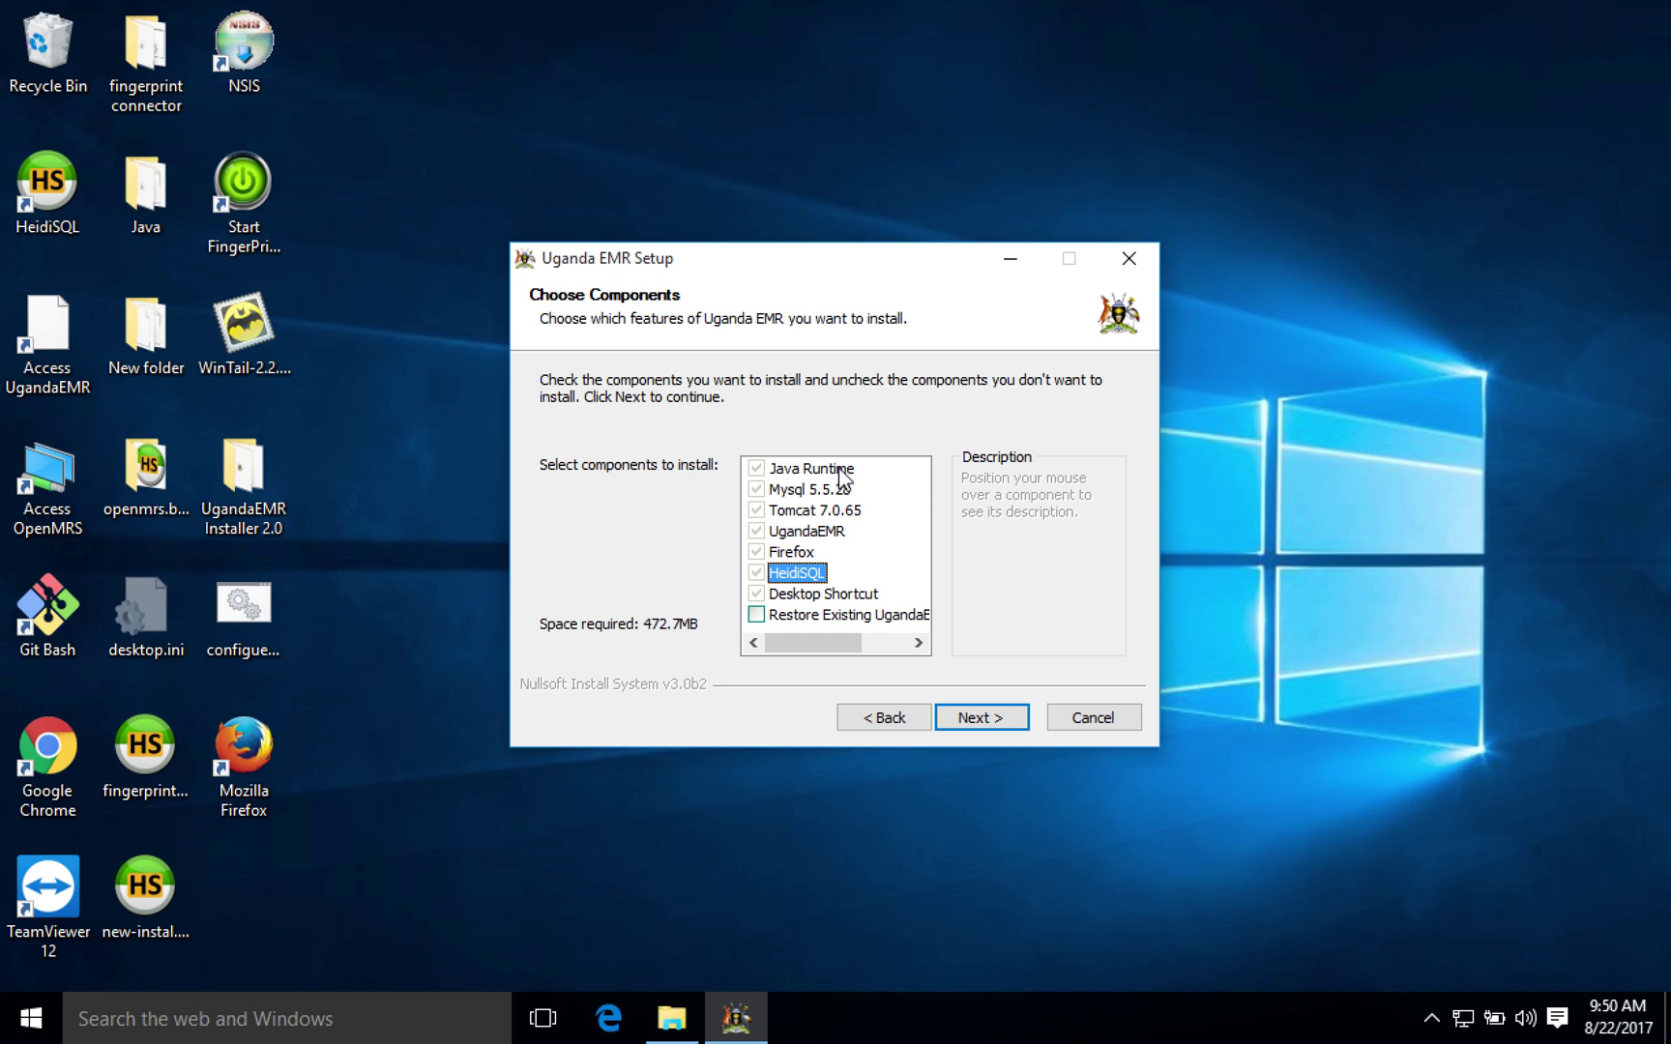
pyautogui.press('Down')
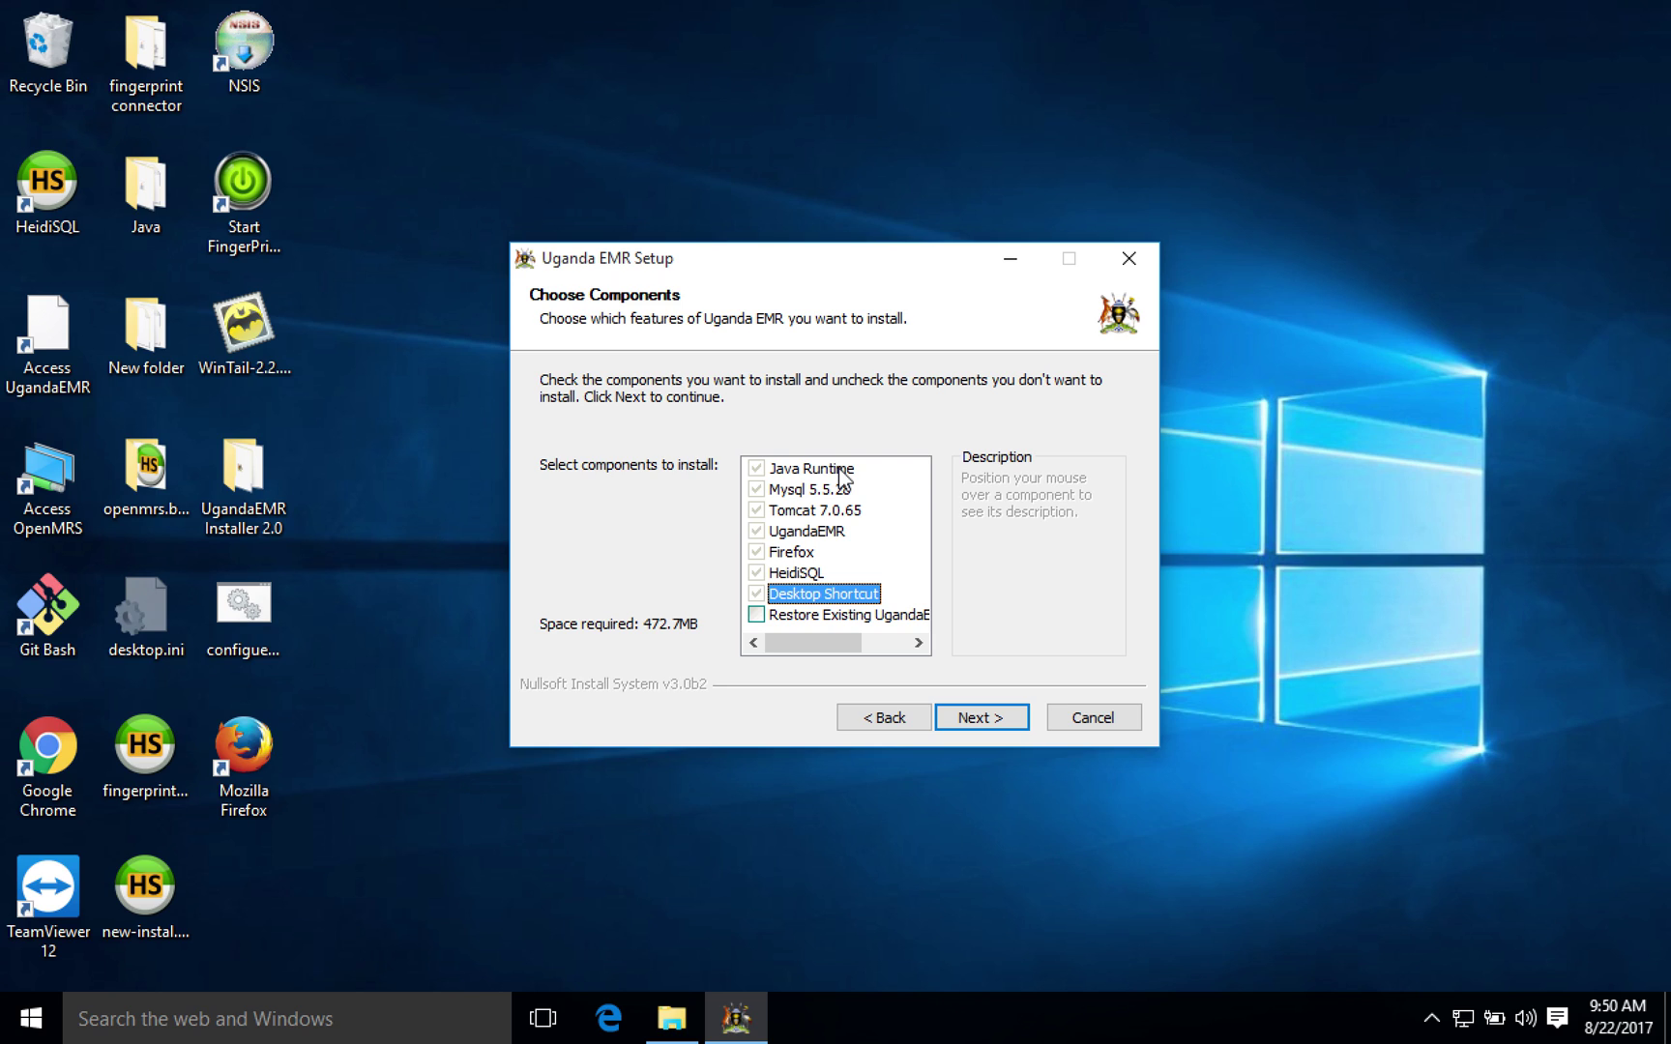
pyautogui.press('Down')
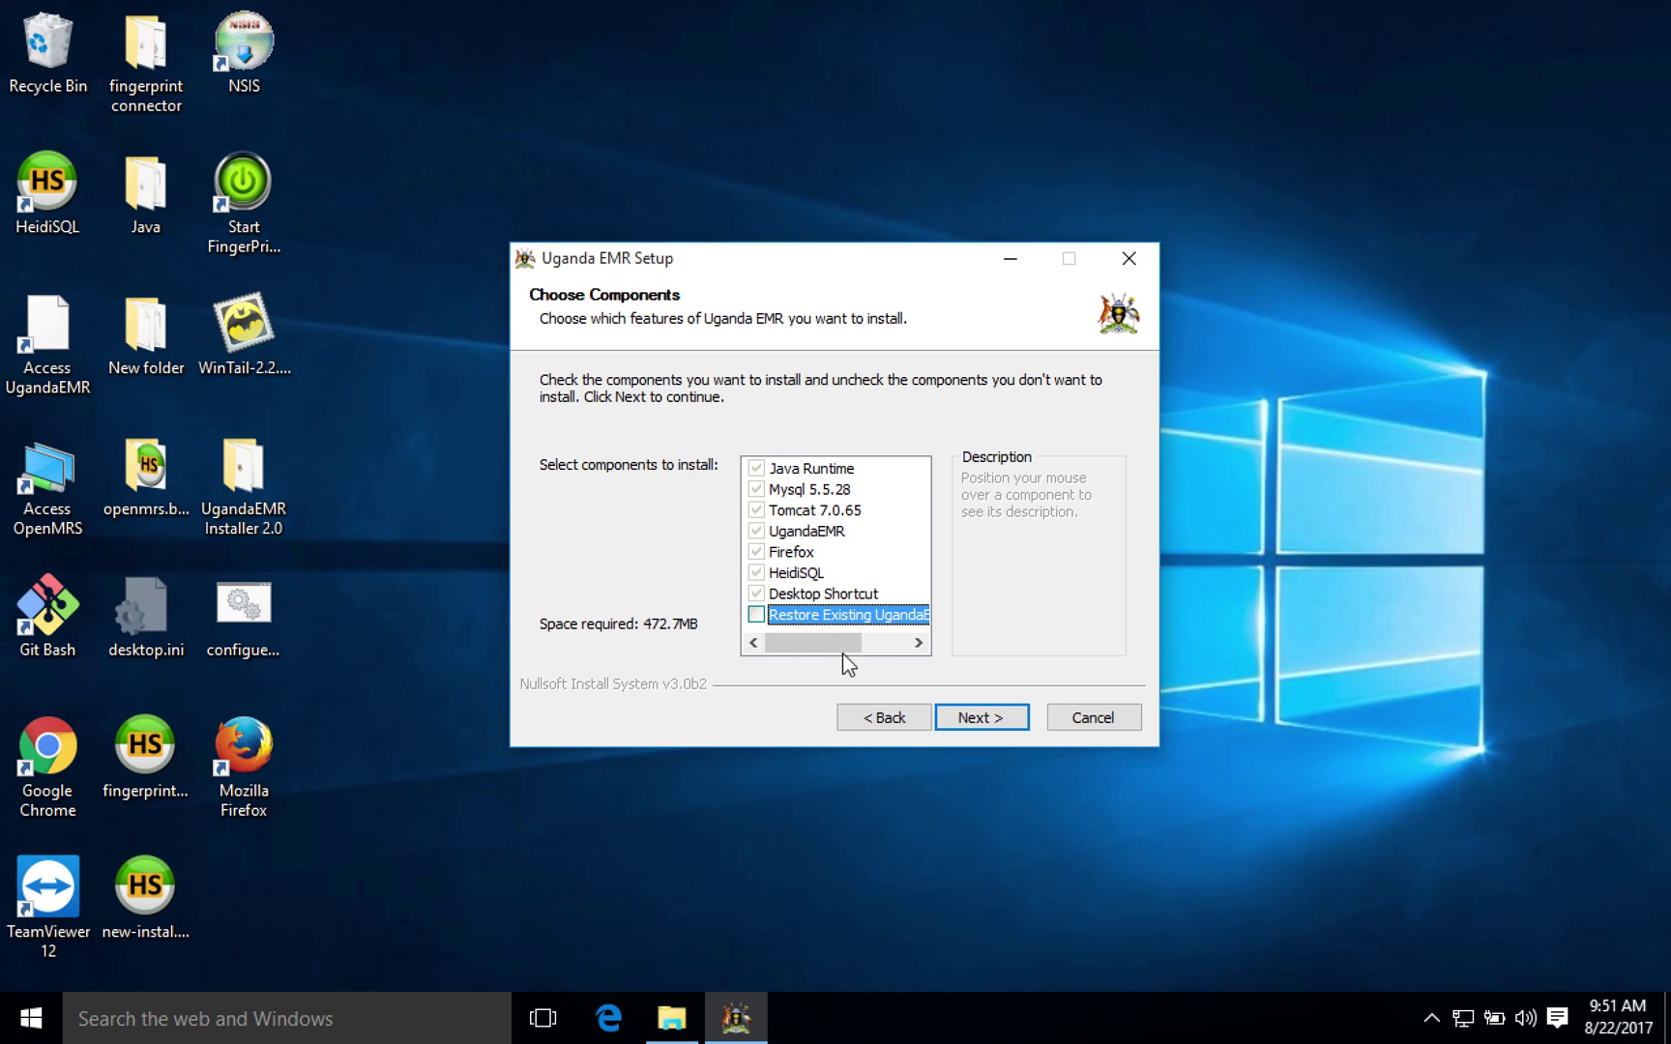
pyautogui.moveTo(841, 645); pyautogui.dragTo(779, 658)
# Step: Install into the default C:\Program Files\UgandaEMR folder and show the detailed installation log
pyautogui.click(983, 723)
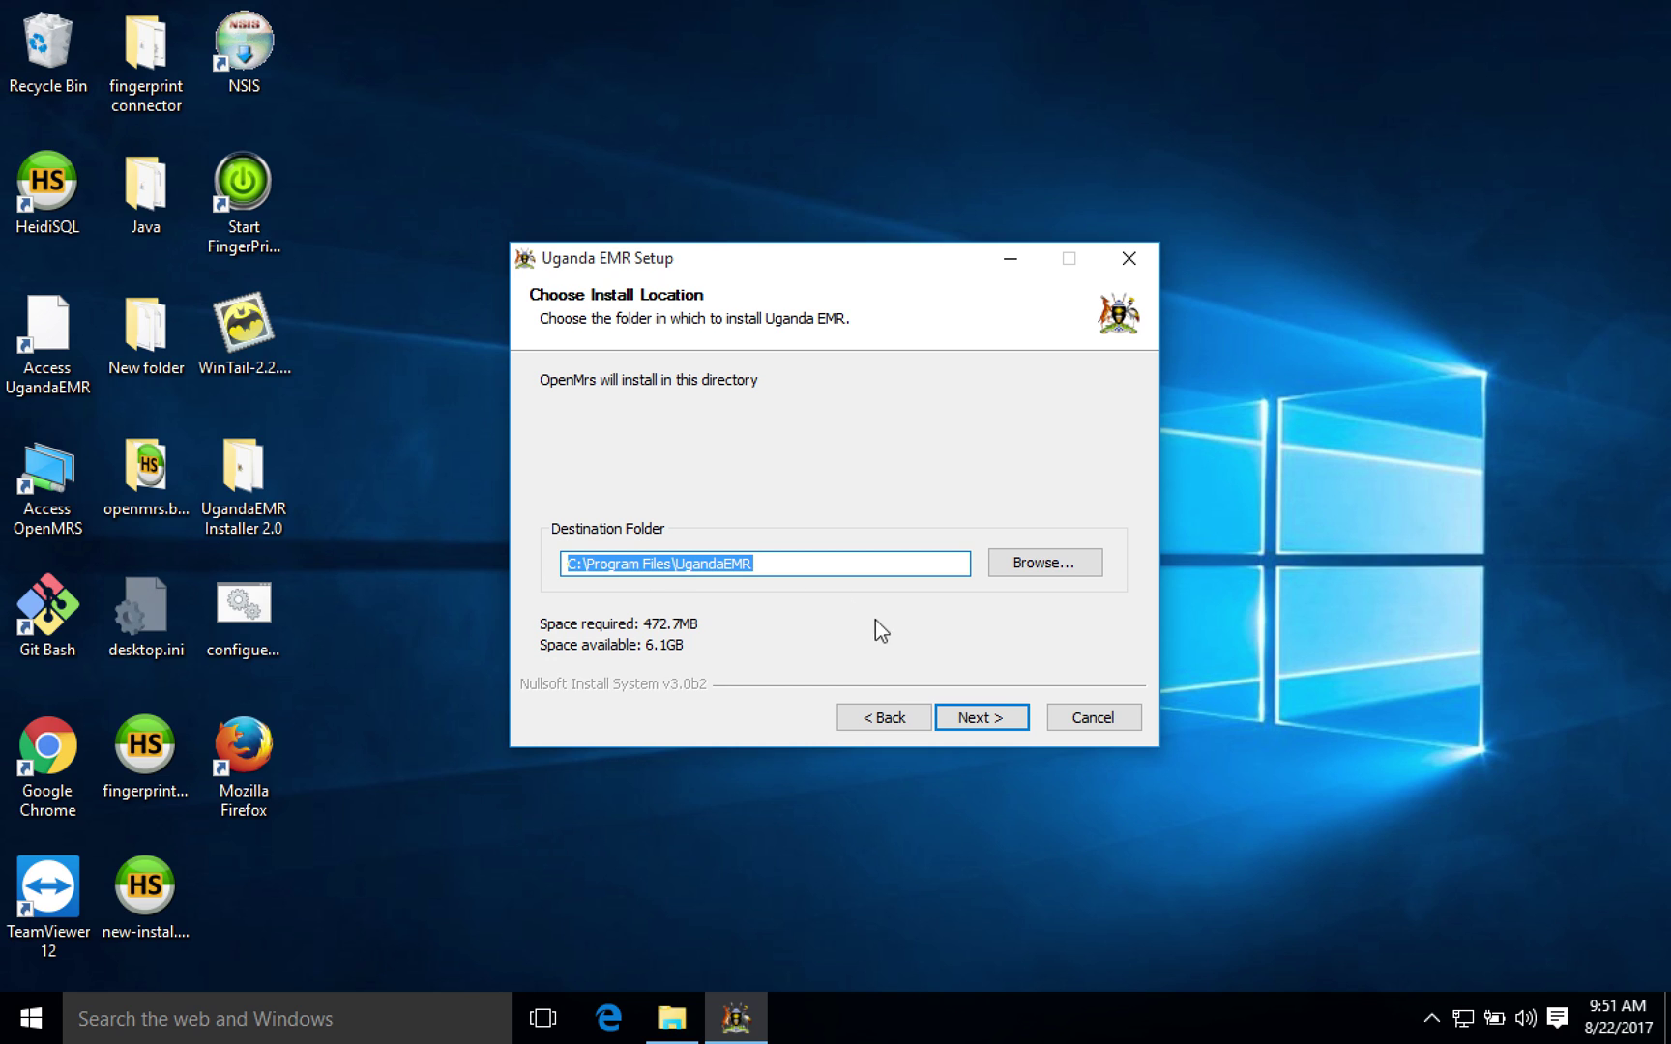
pyautogui.click(993, 719)
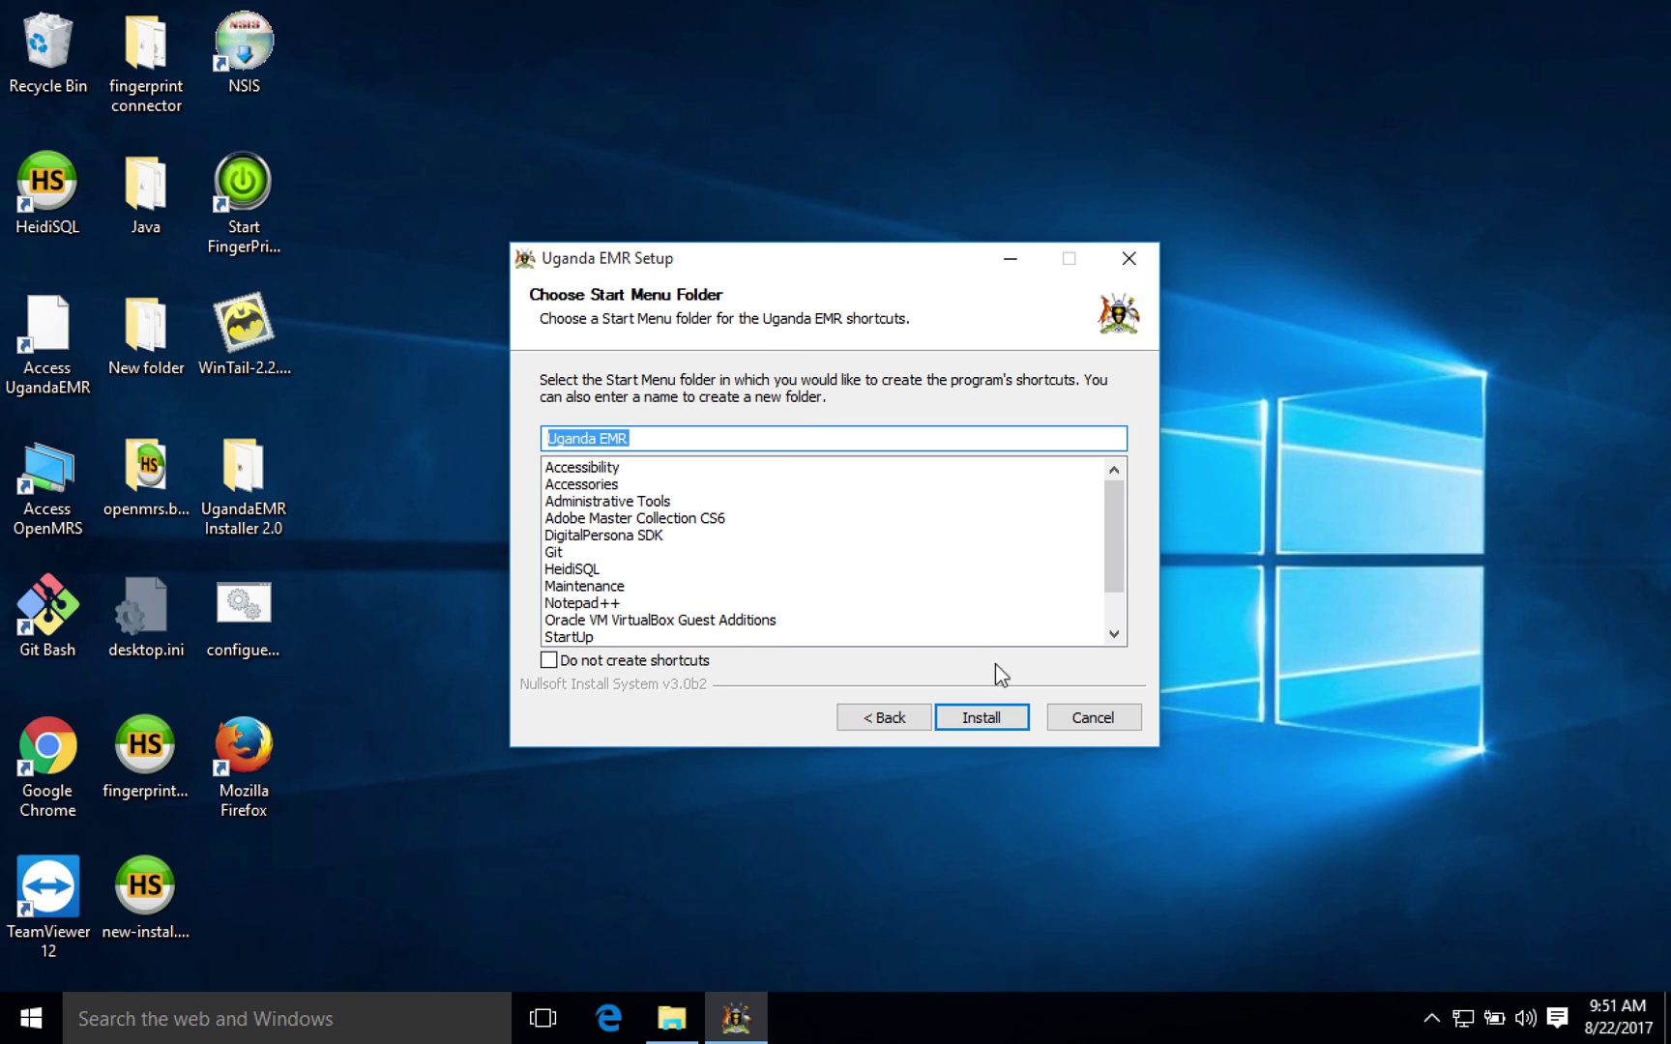
pyautogui.click(974, 715)
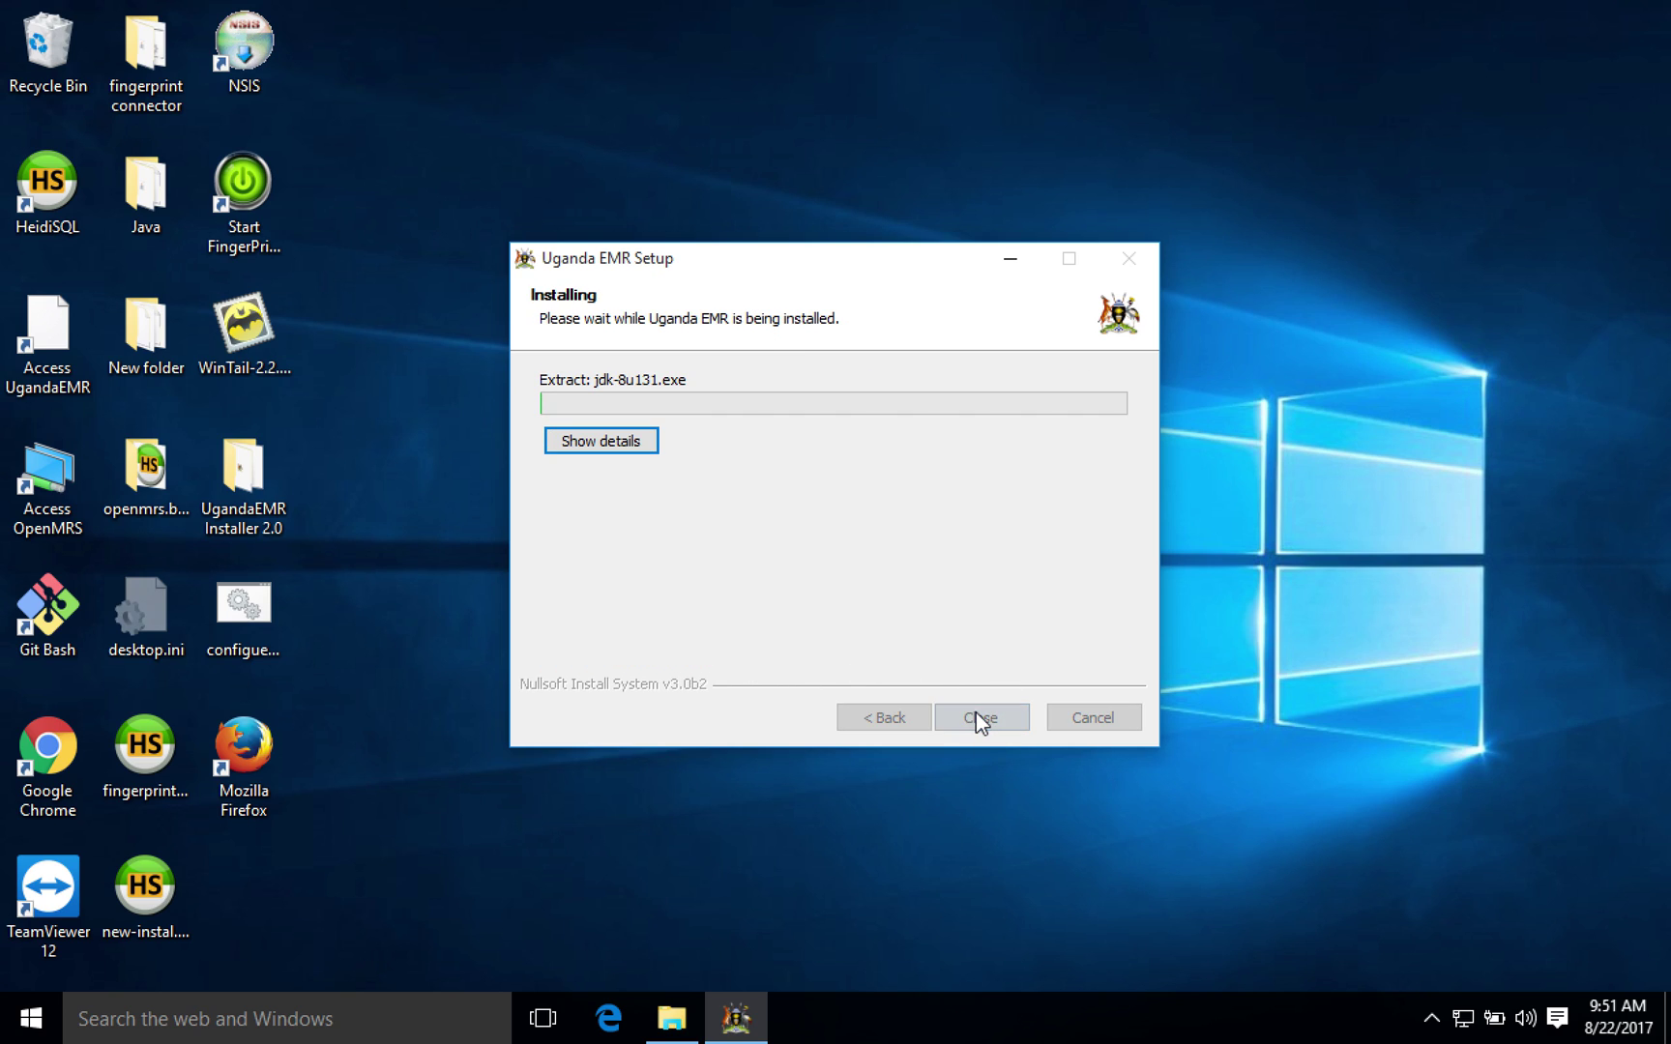
pyautogui.click(642, 443)
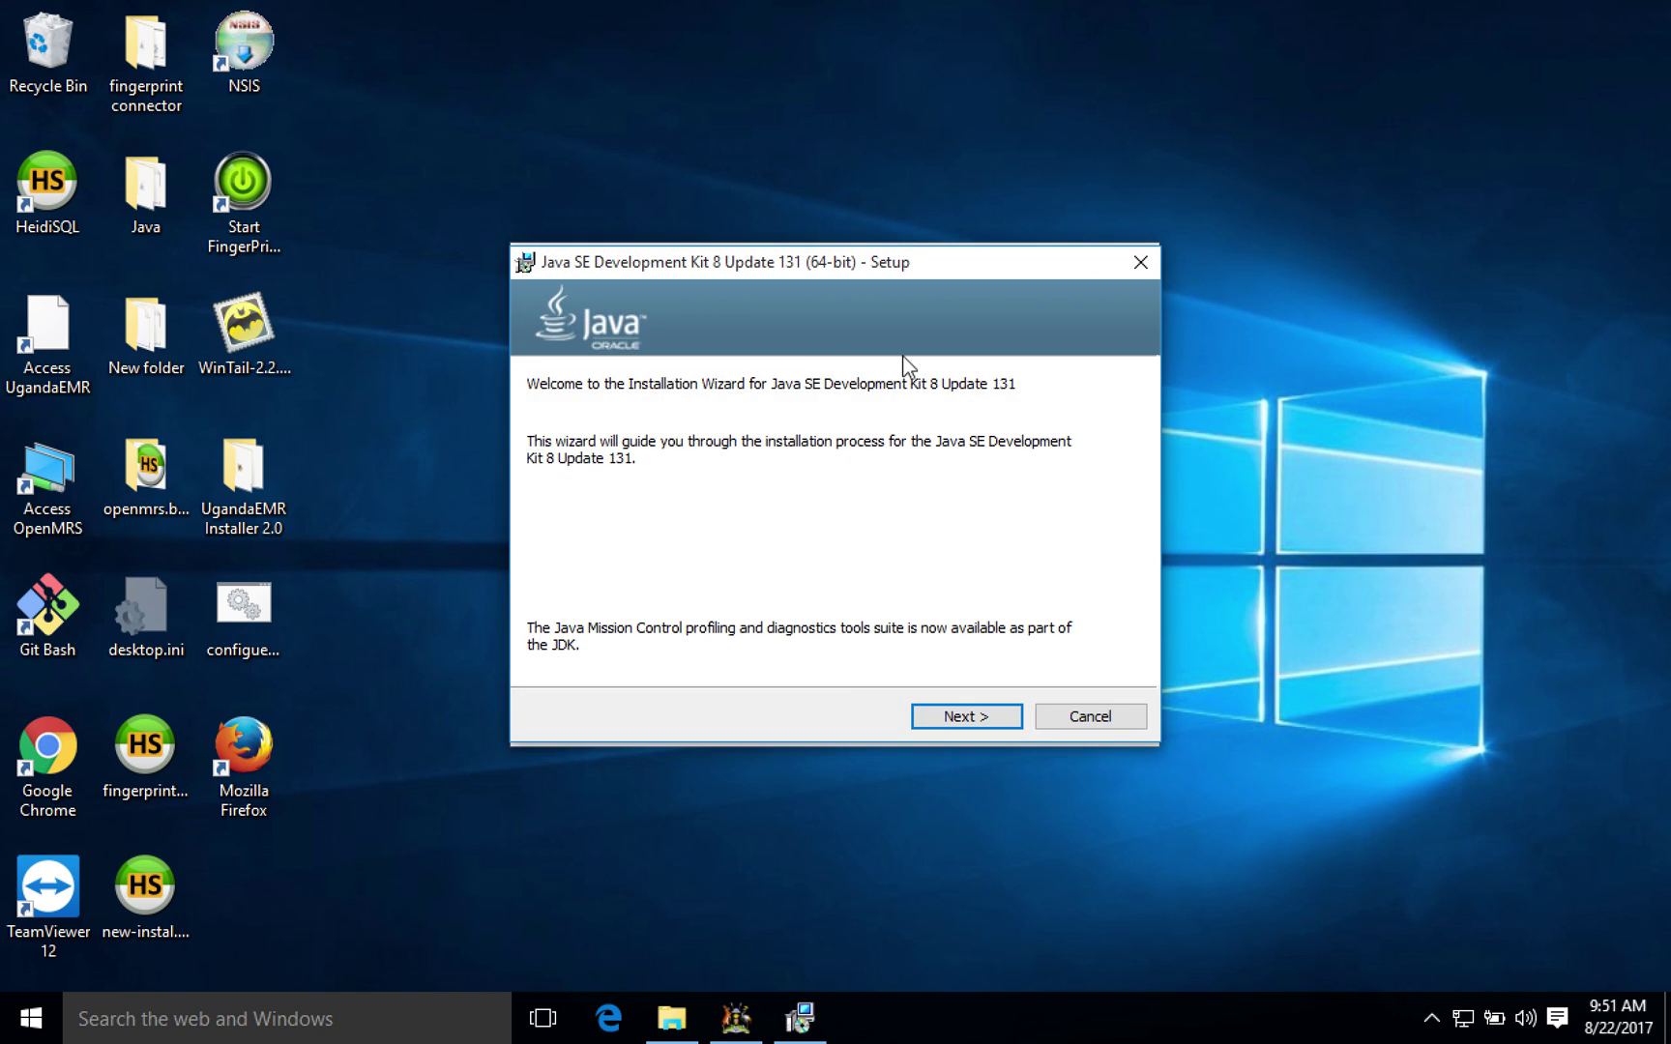
# Step: Accept the JDK 8 Update 131 welcome page and default features to begin installing
pyautogui.click(967, 713)
pyautogui.click(967, 713)
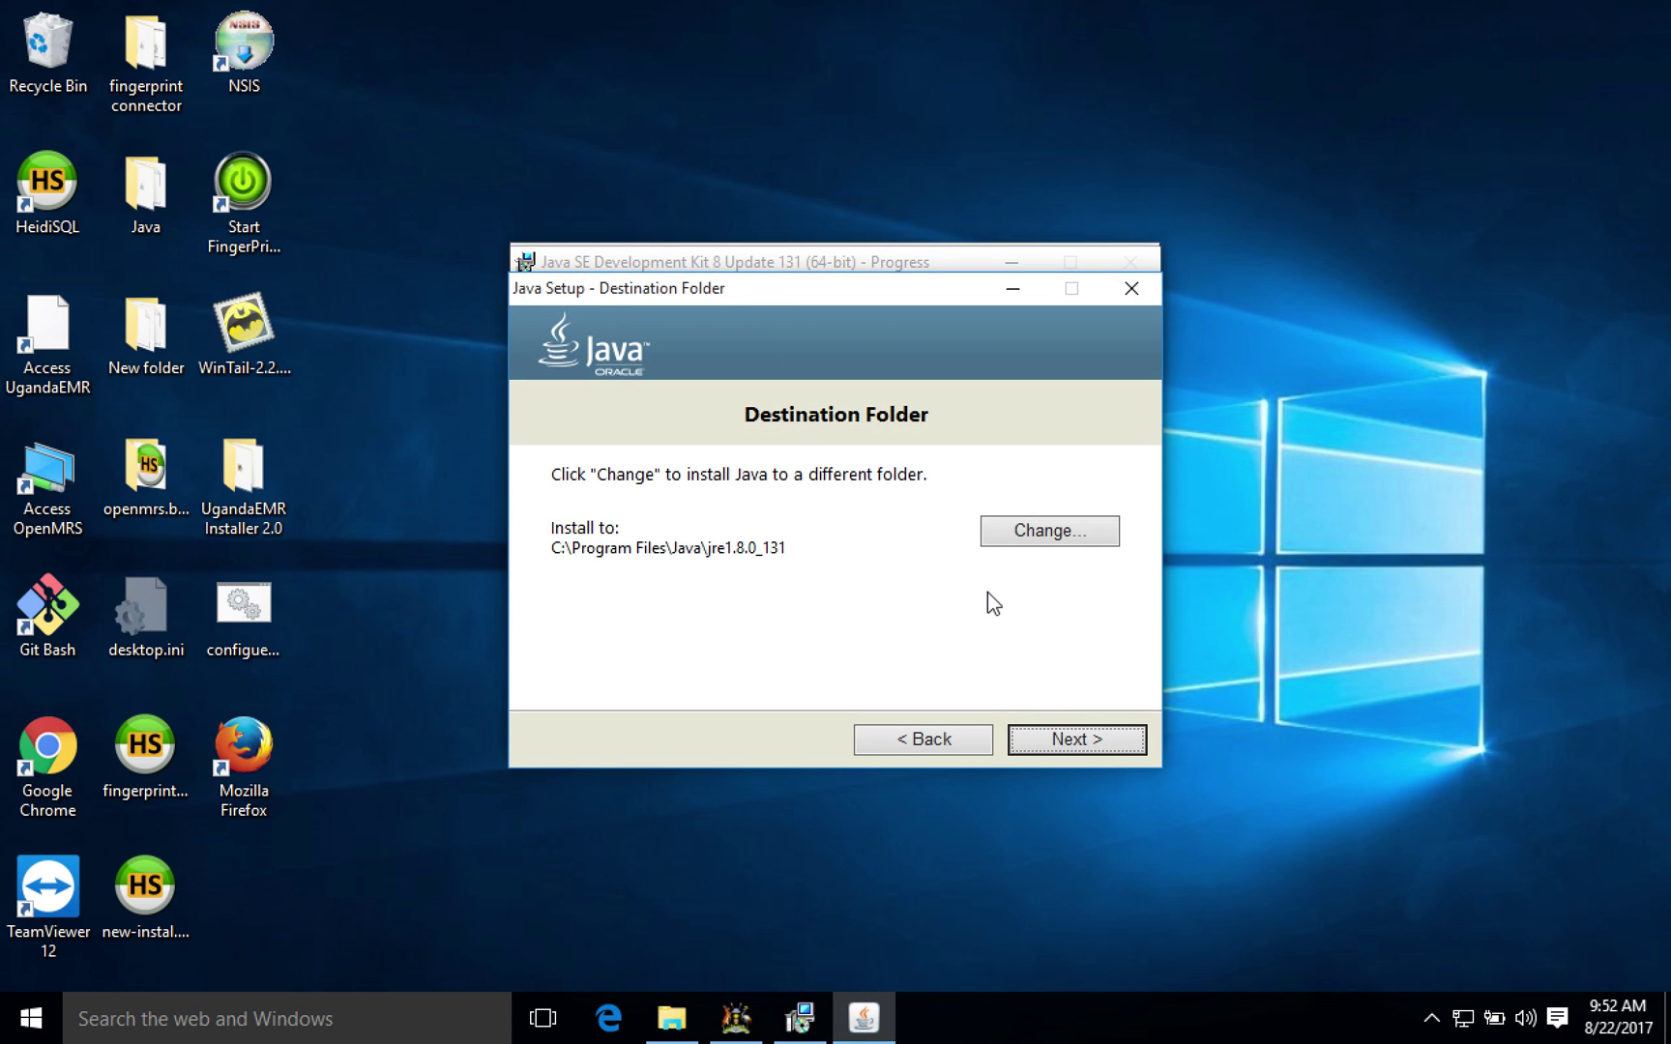
# Step: Keep the default JRE folder C:\Program Files\Java\jre1.8.0_131 and close the finished JDK setup
pyautogui.click(1076, 739)
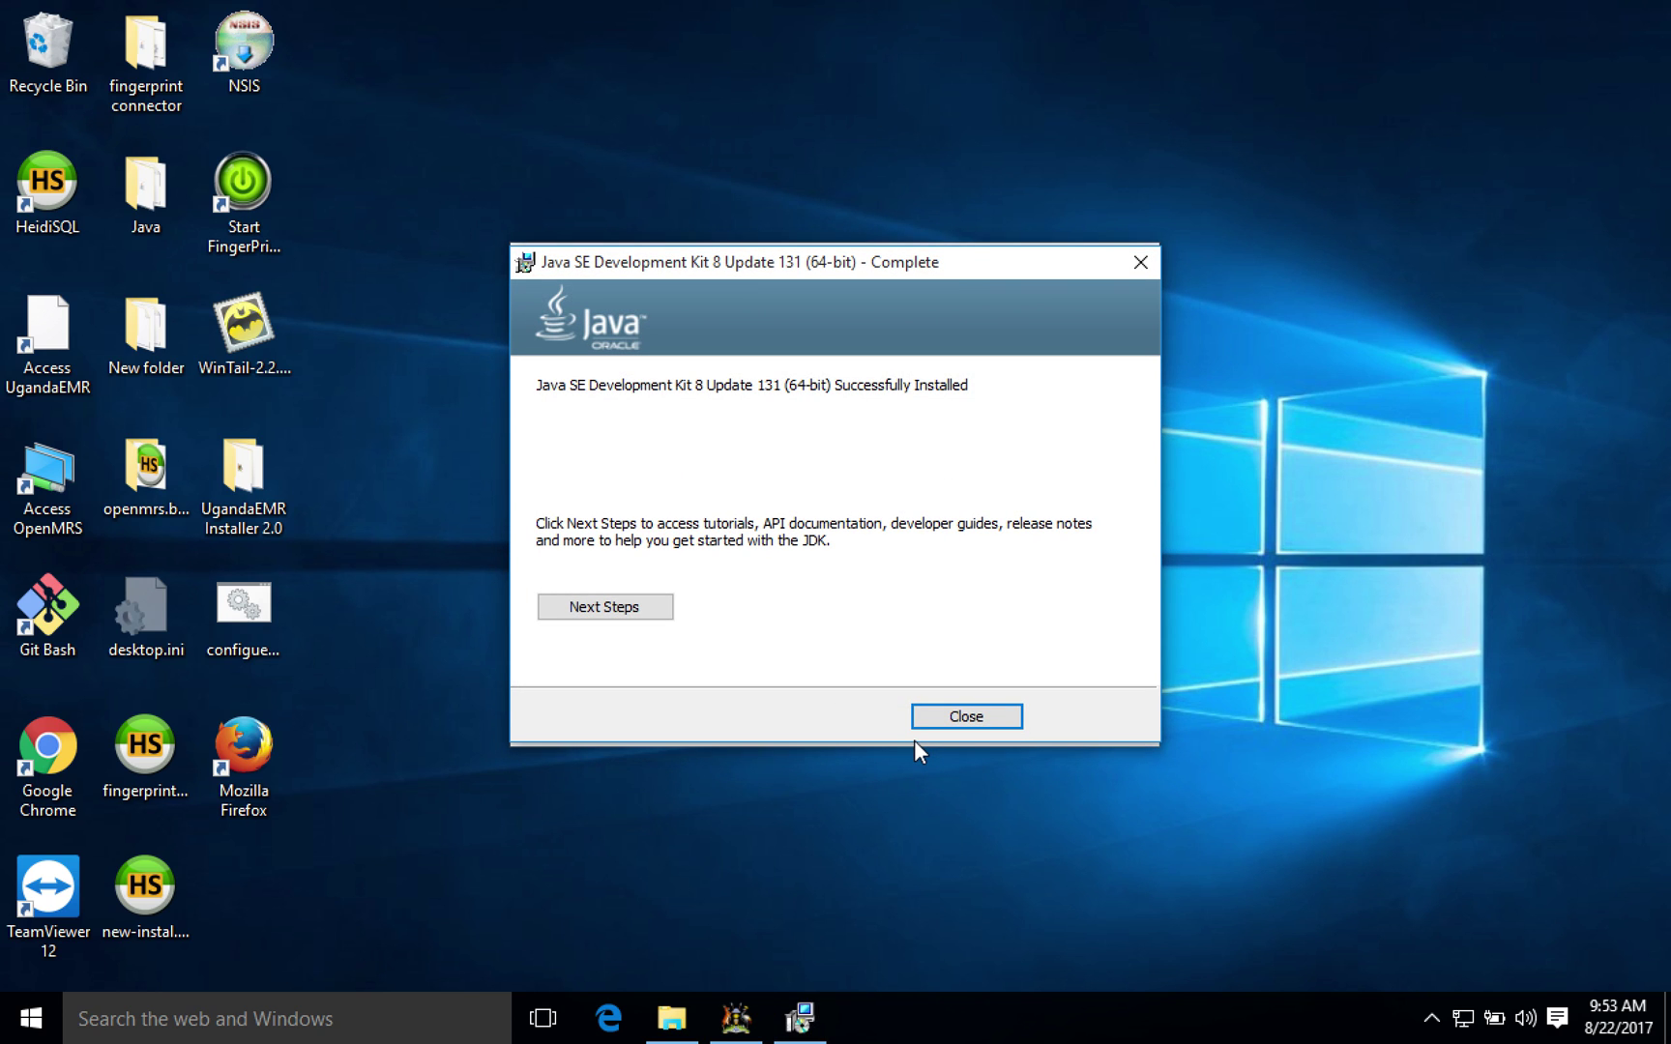
pyautogui.click(957, 717)
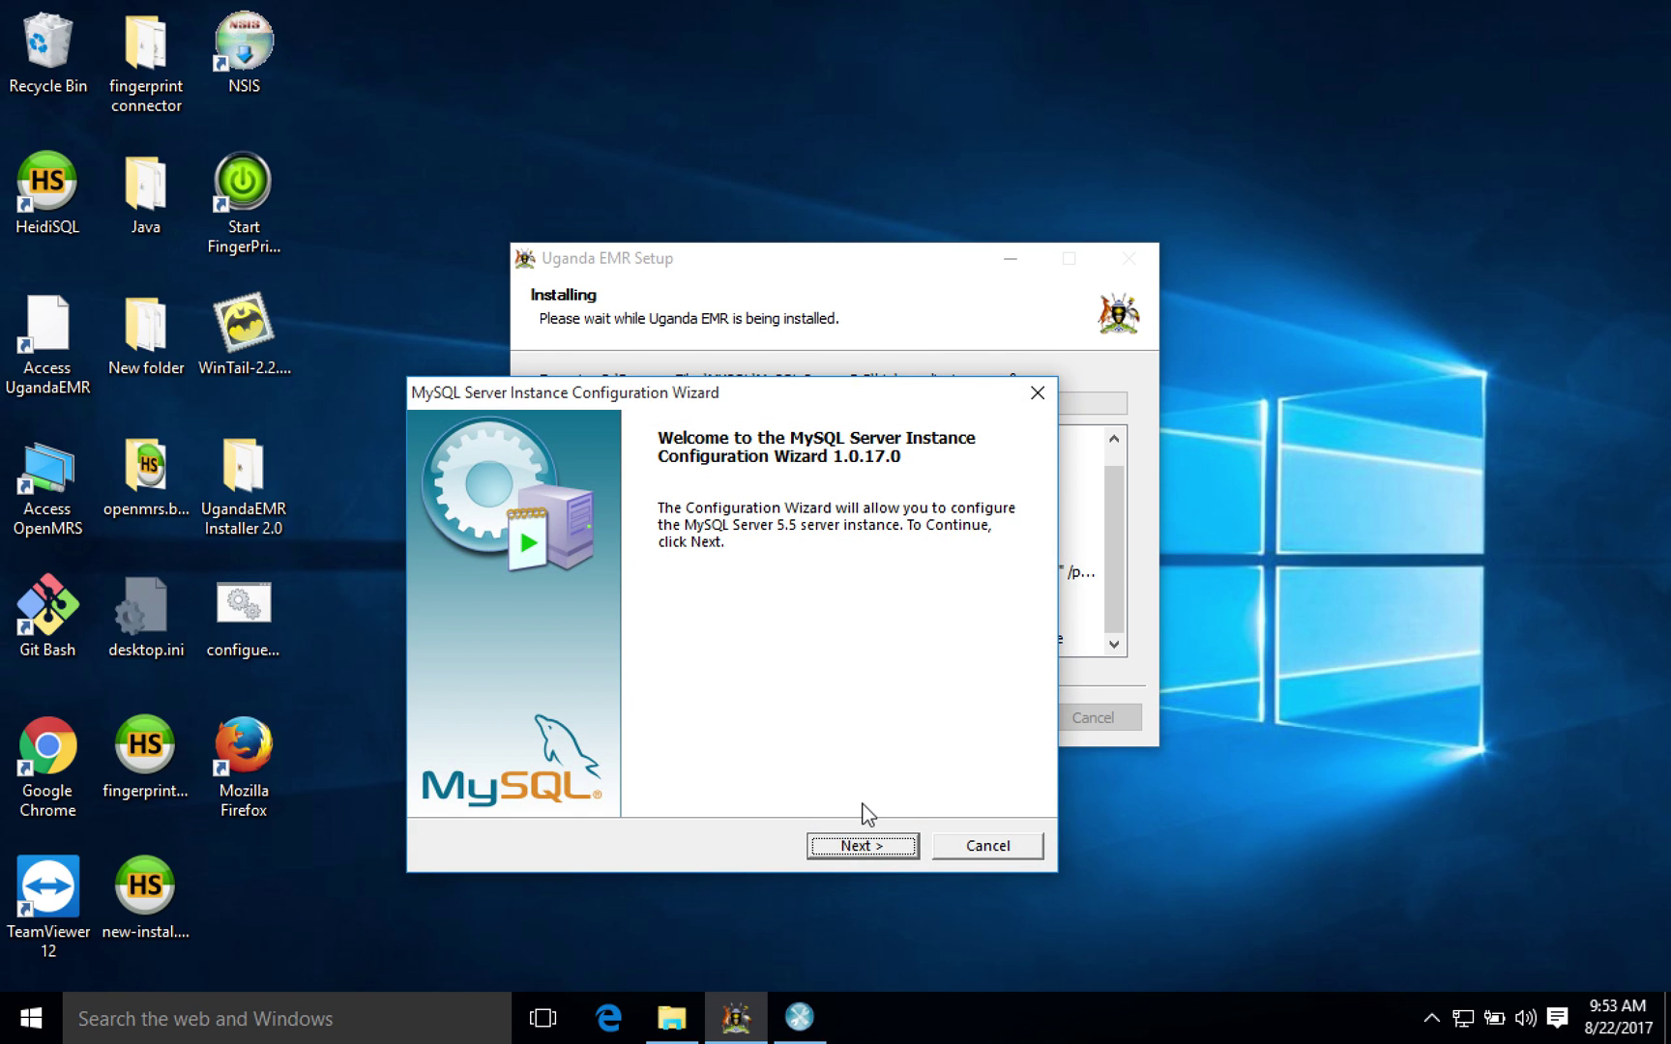
# Step: Apply a Standard MySQL configuration with bin on PATH and security settings left unmodified
pyautogui.click(854, 846)
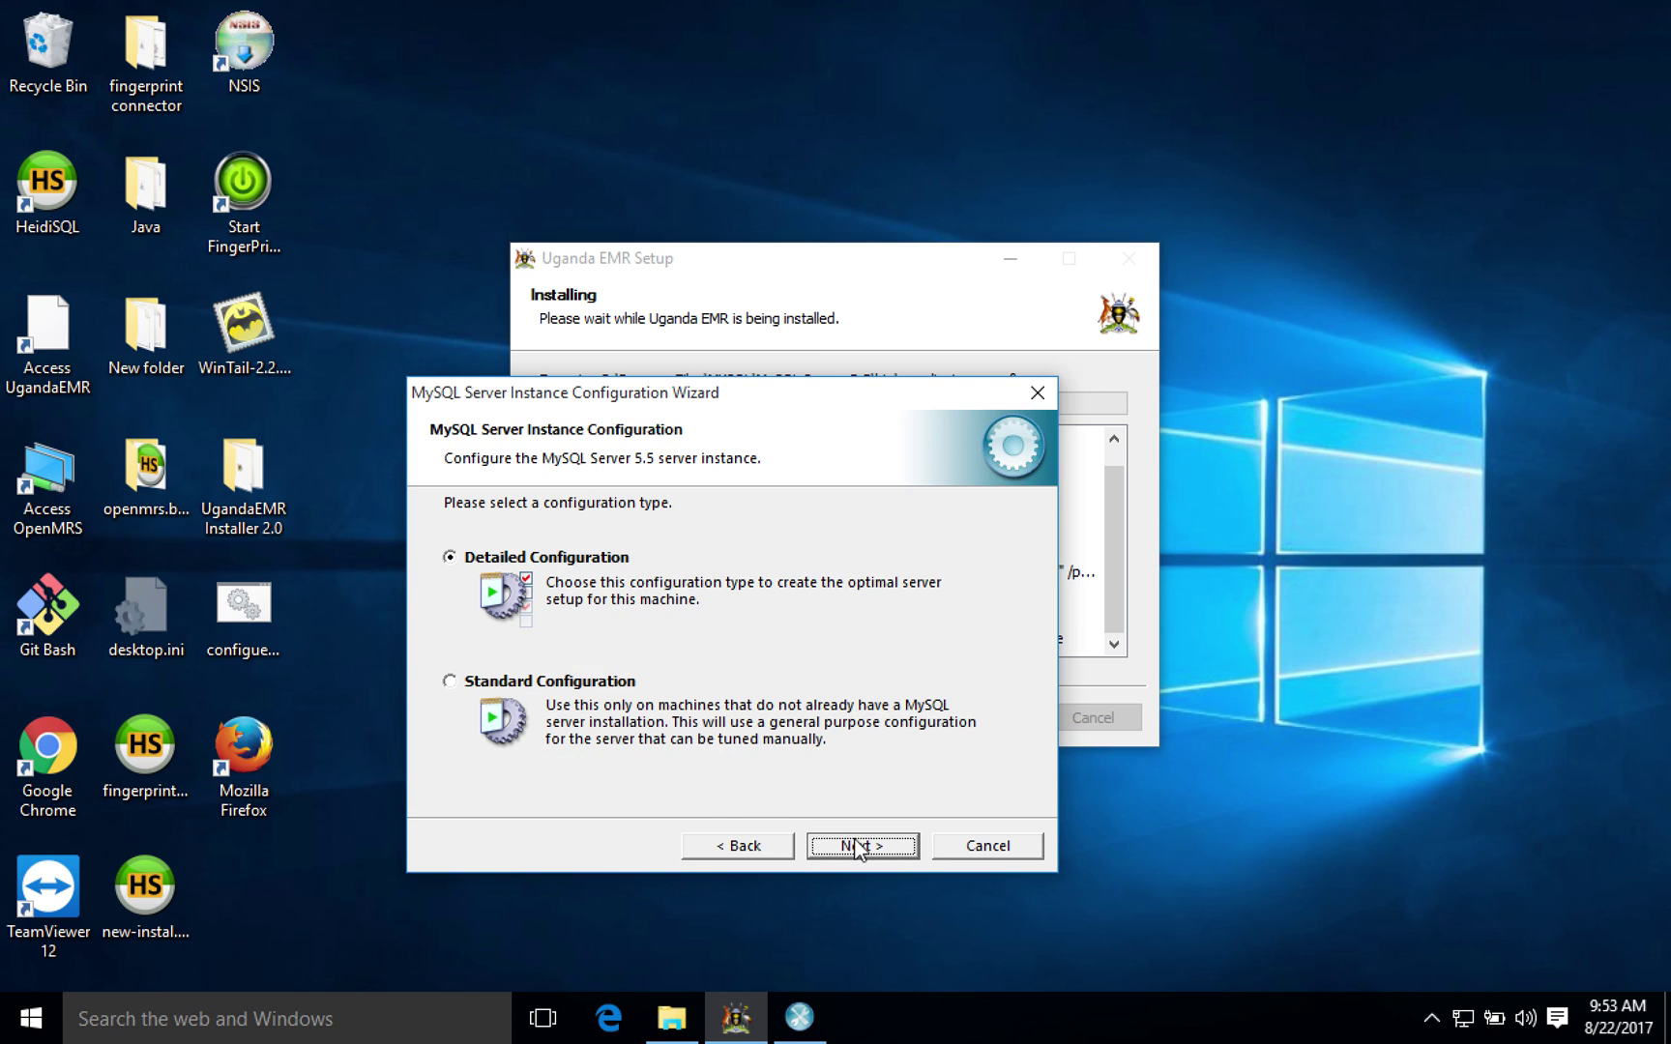
pyautogui.click(753, 844)
pyautogui.click(860, 844)
pyautogui.click(450, 682)
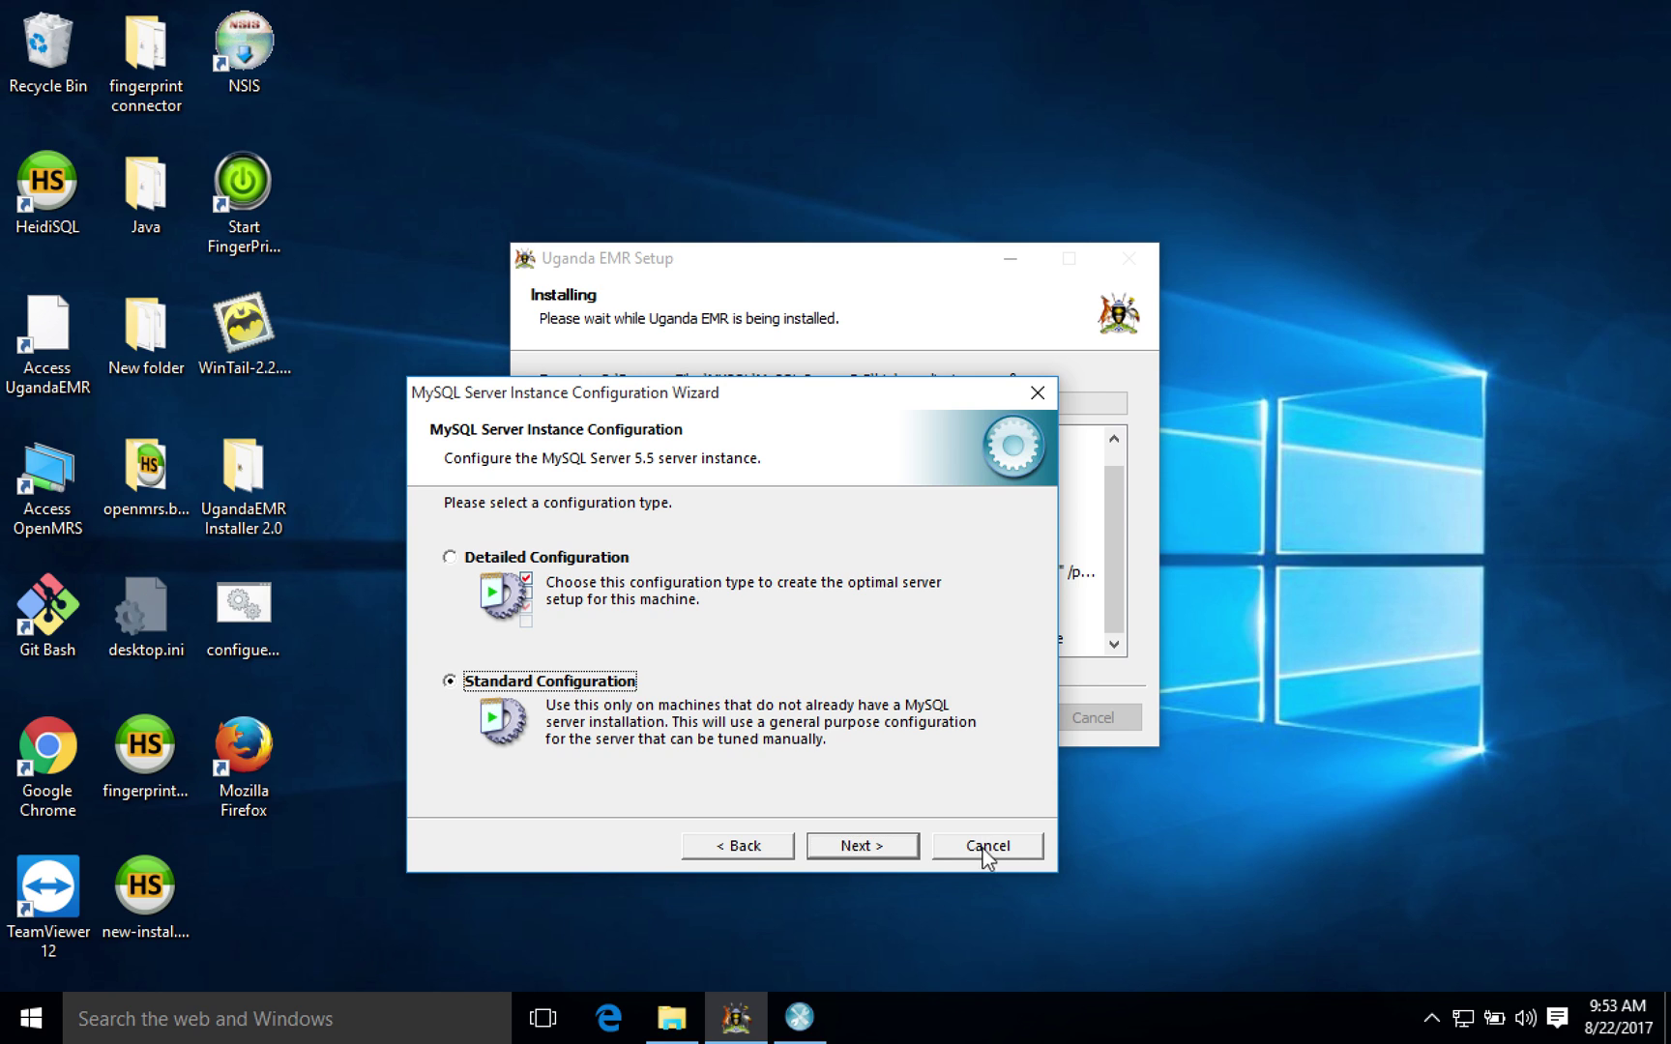
pyautogui.click(890, 853)
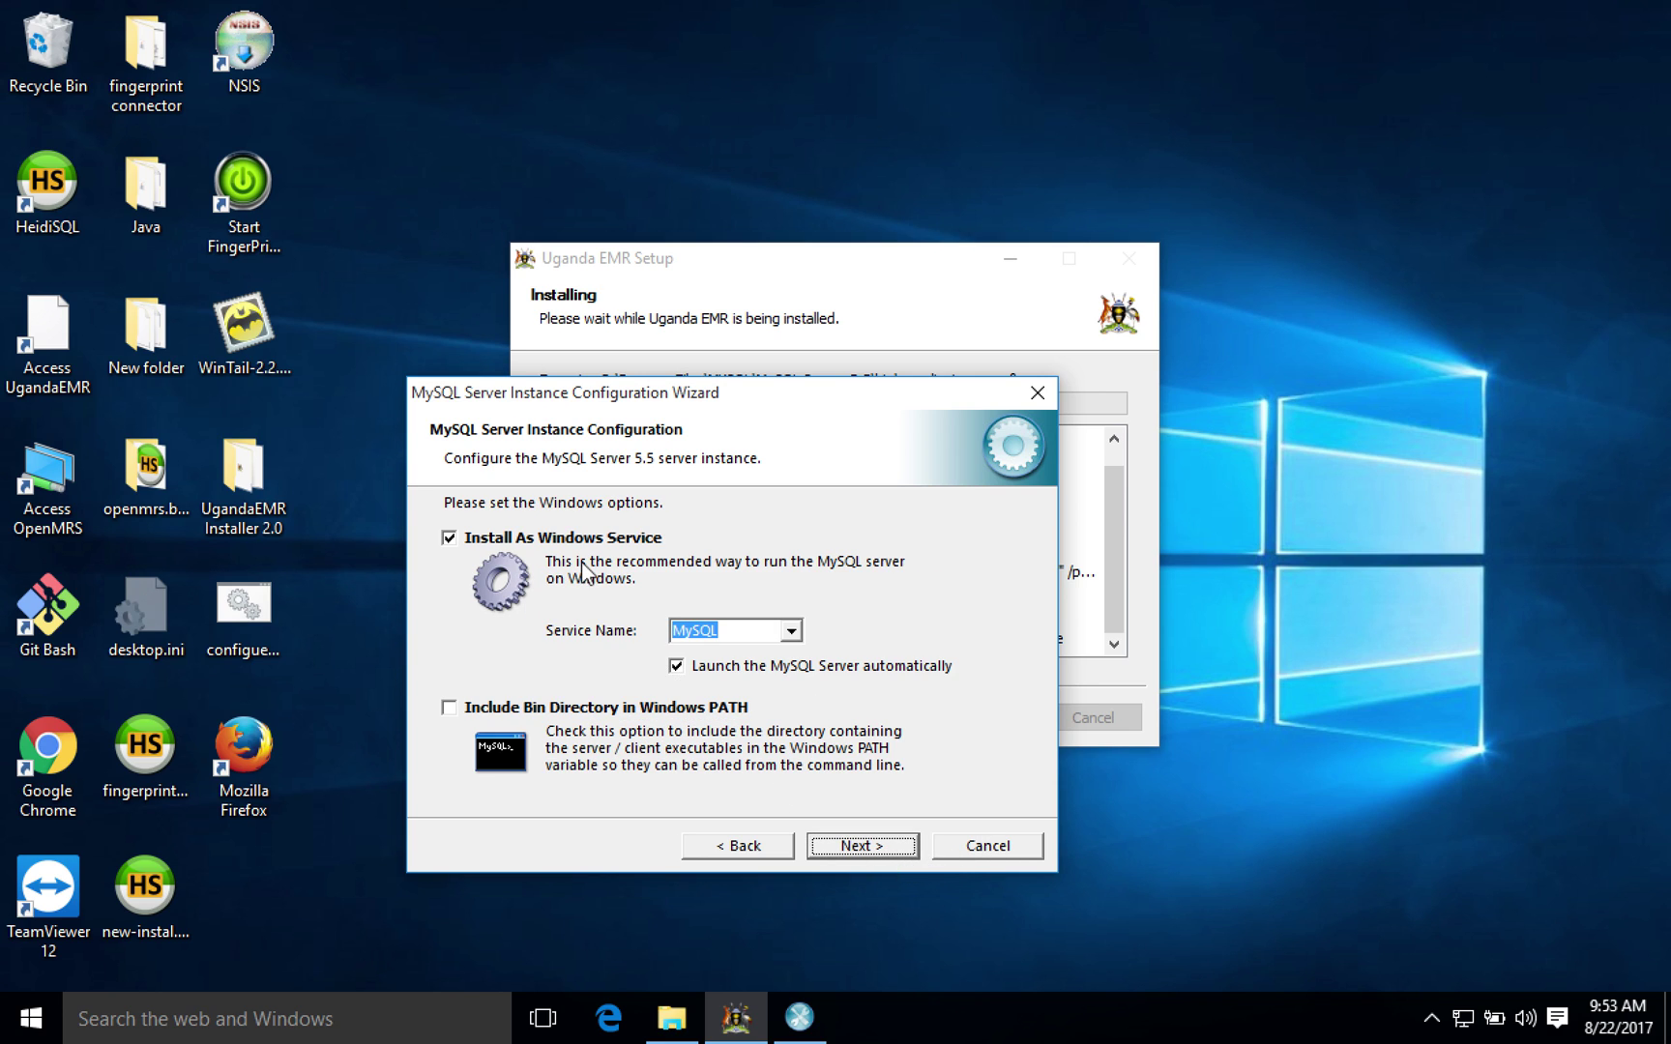
pyautogui.click(449, 709)
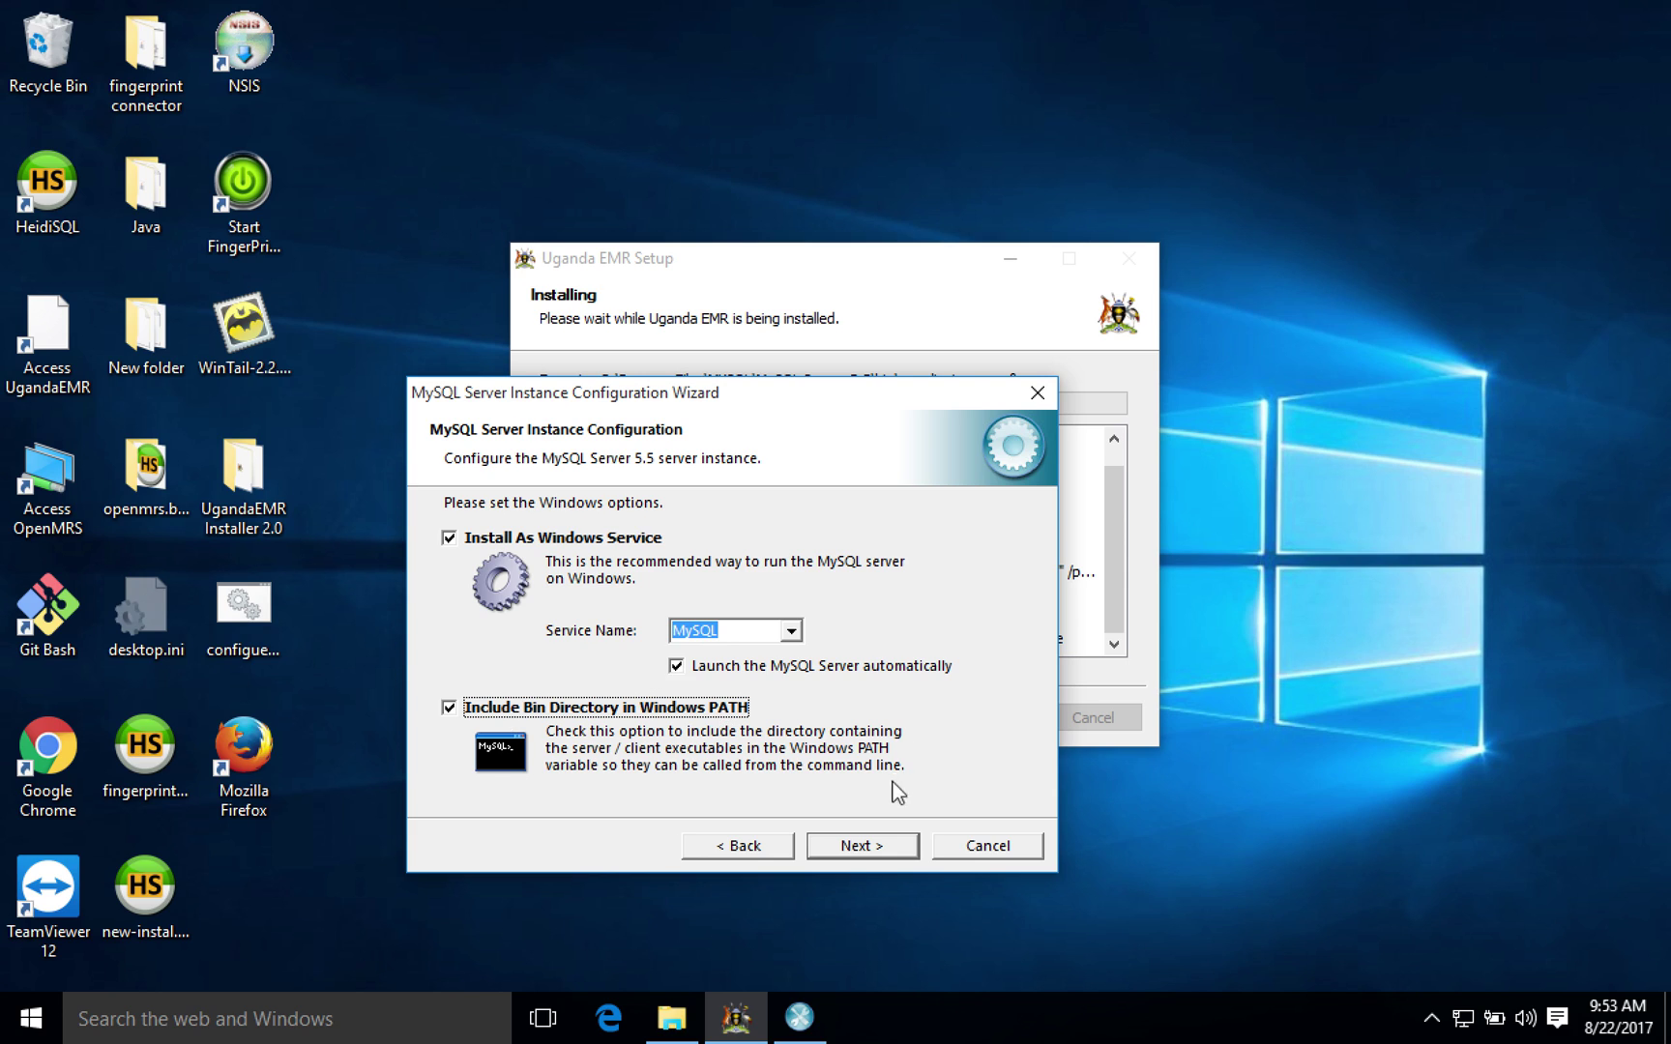
pyautogui.click(847, 851)
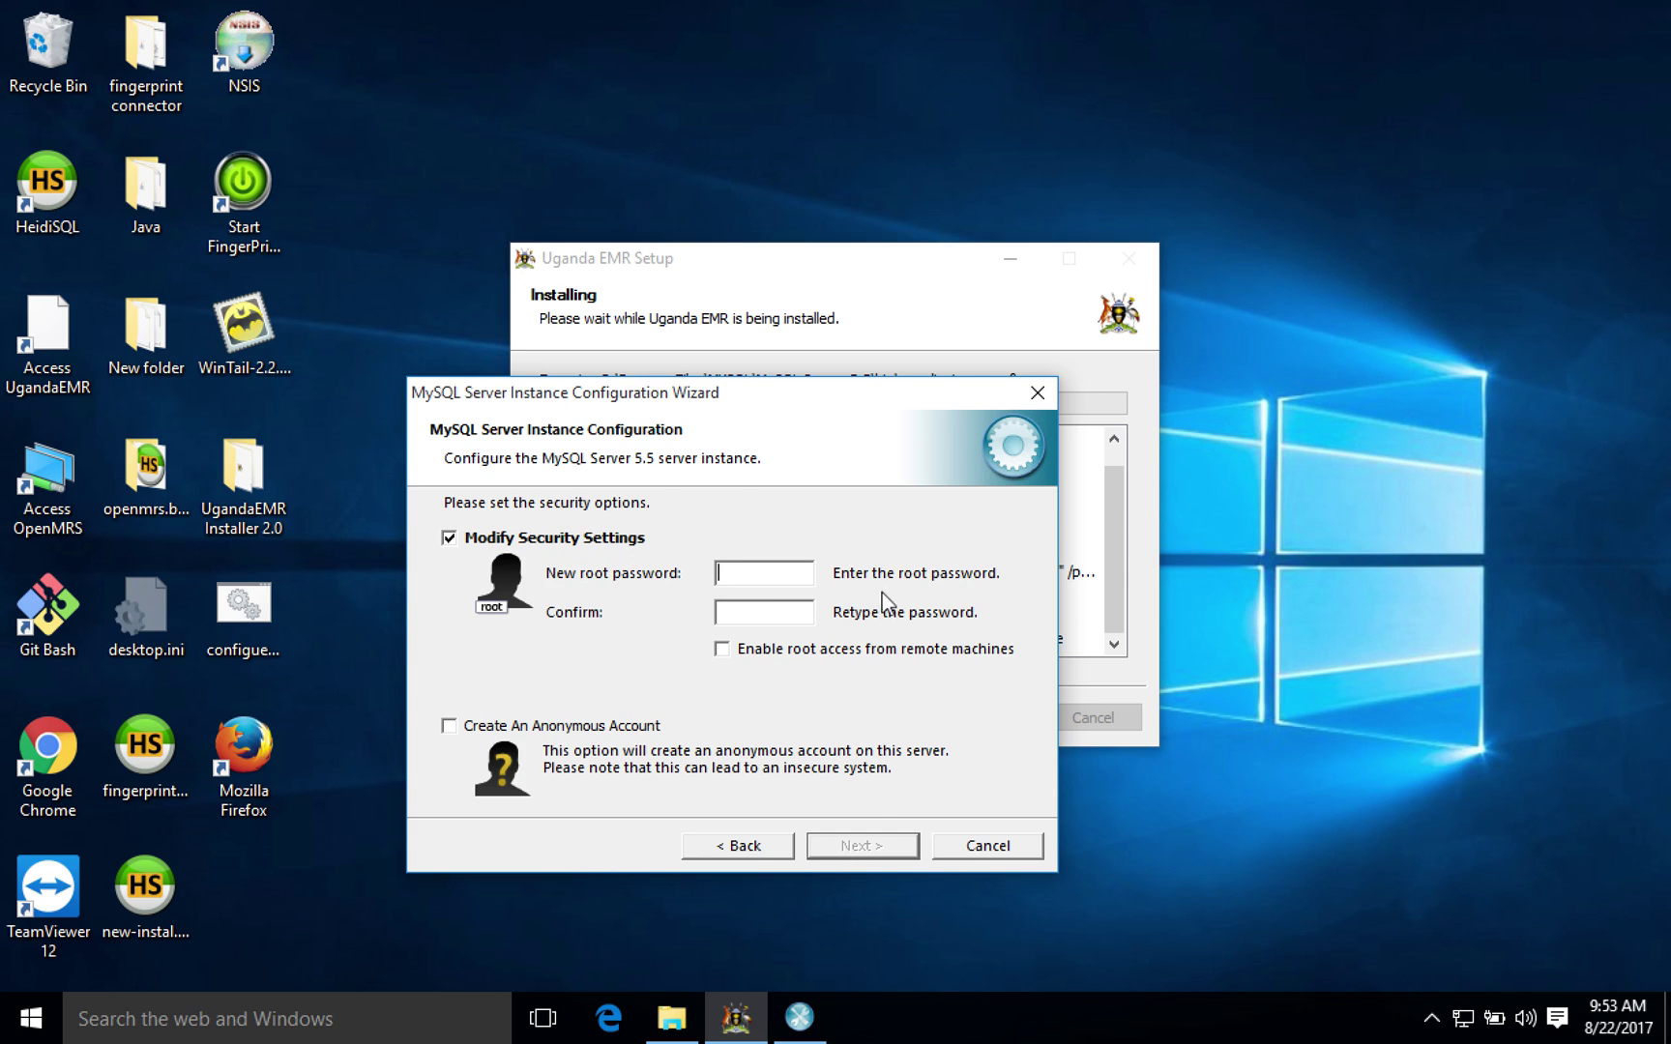
pyautogui.click(450, 538)
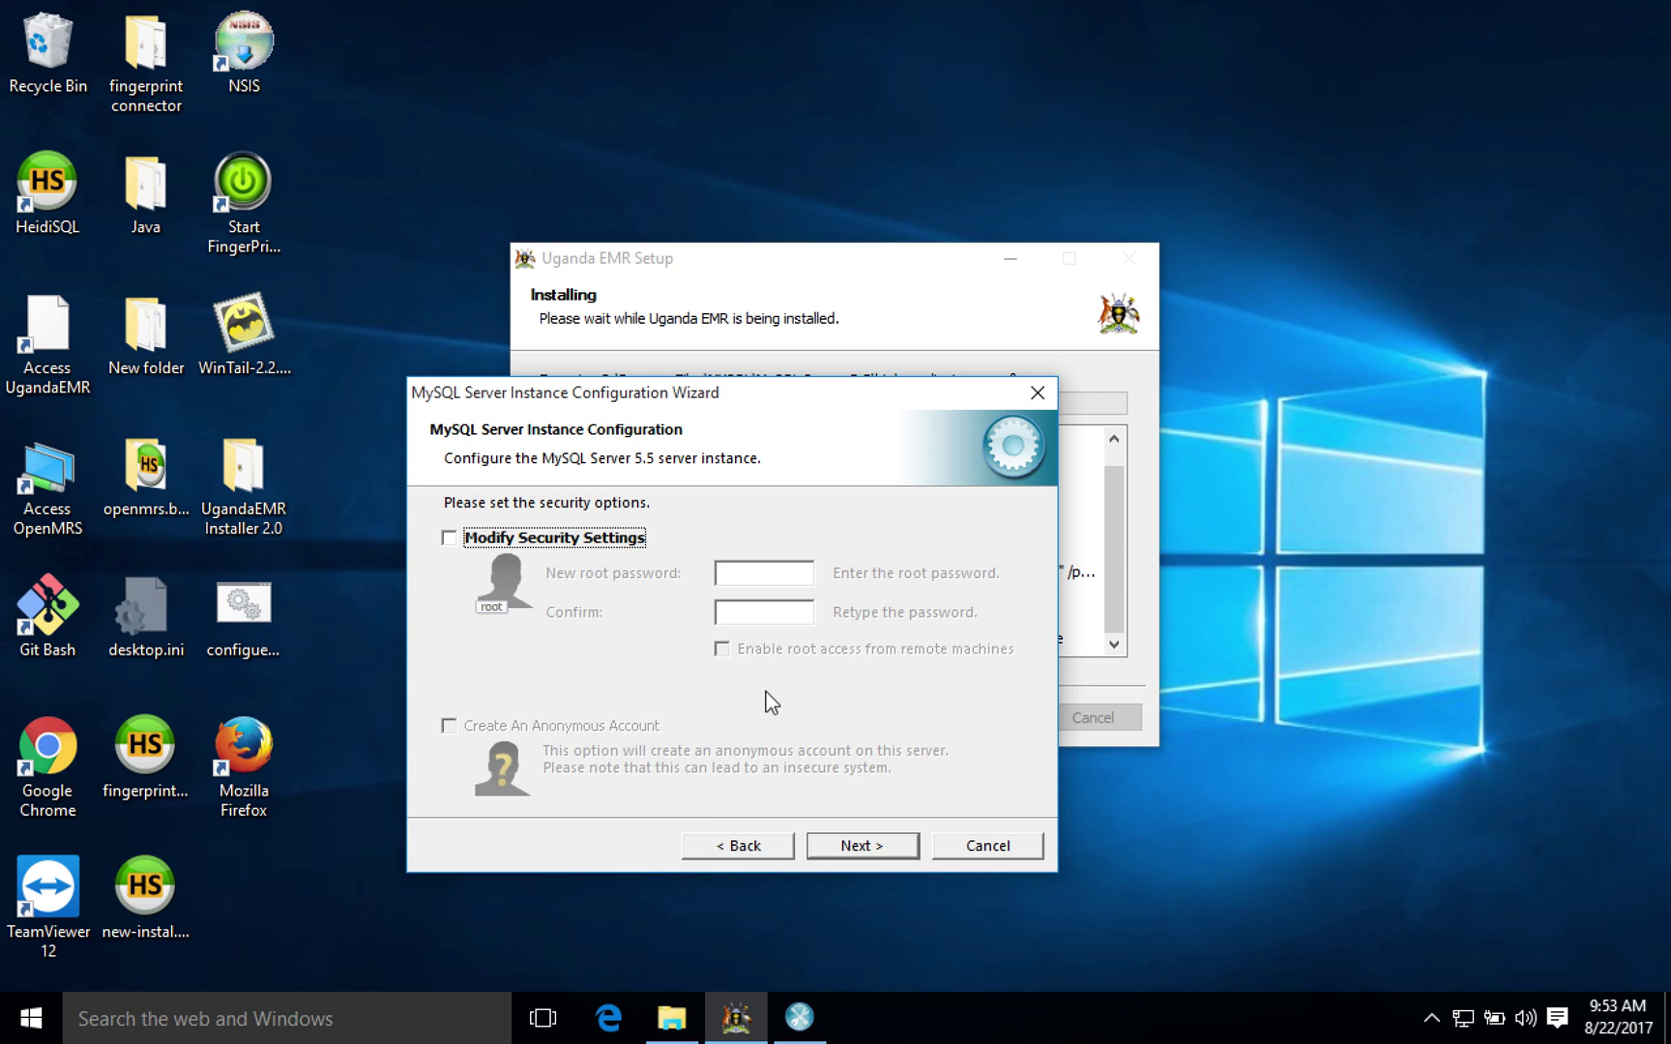
pyautogui.click(864, 846)
pyautogui.click(867, 847)
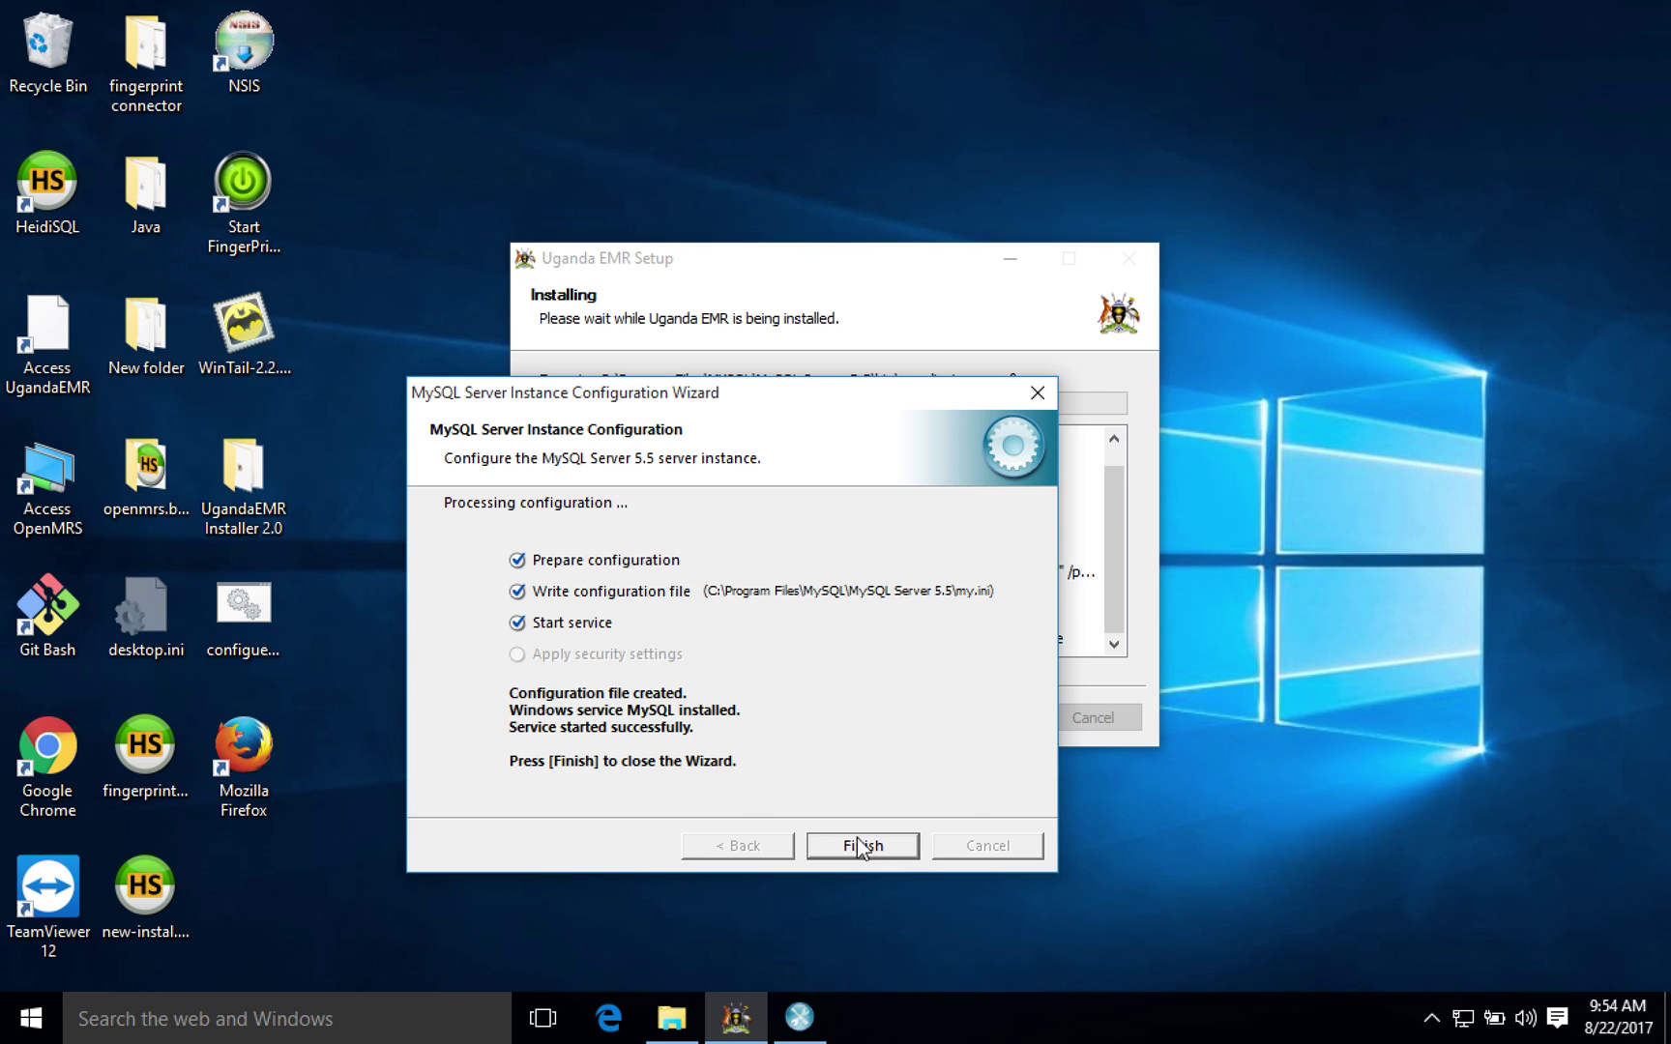
# Step: Close the finished MySQL configuration wizard and wait for the Firefox setup to appear
pyautogui.click(852, 847)
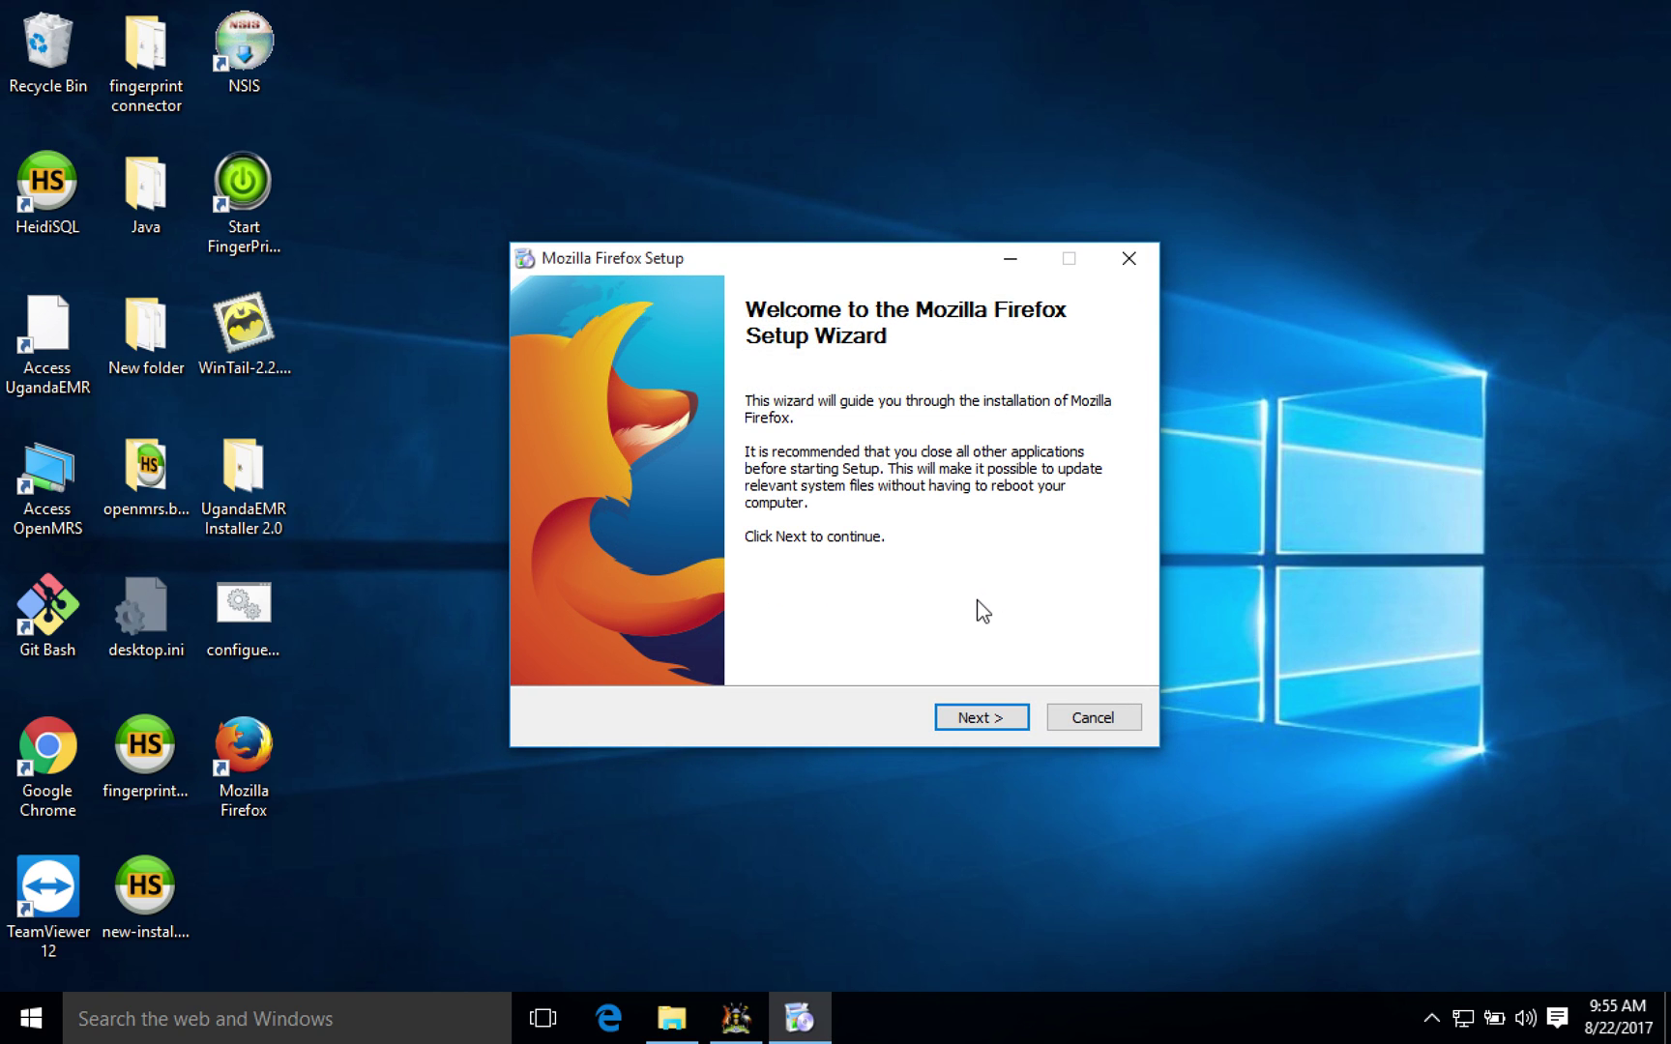
# Step: Upgrade Firefox with the Standard setup type and finish without launching it
pyautogui.click(991, 718)
pyautogui.click(965, 715)
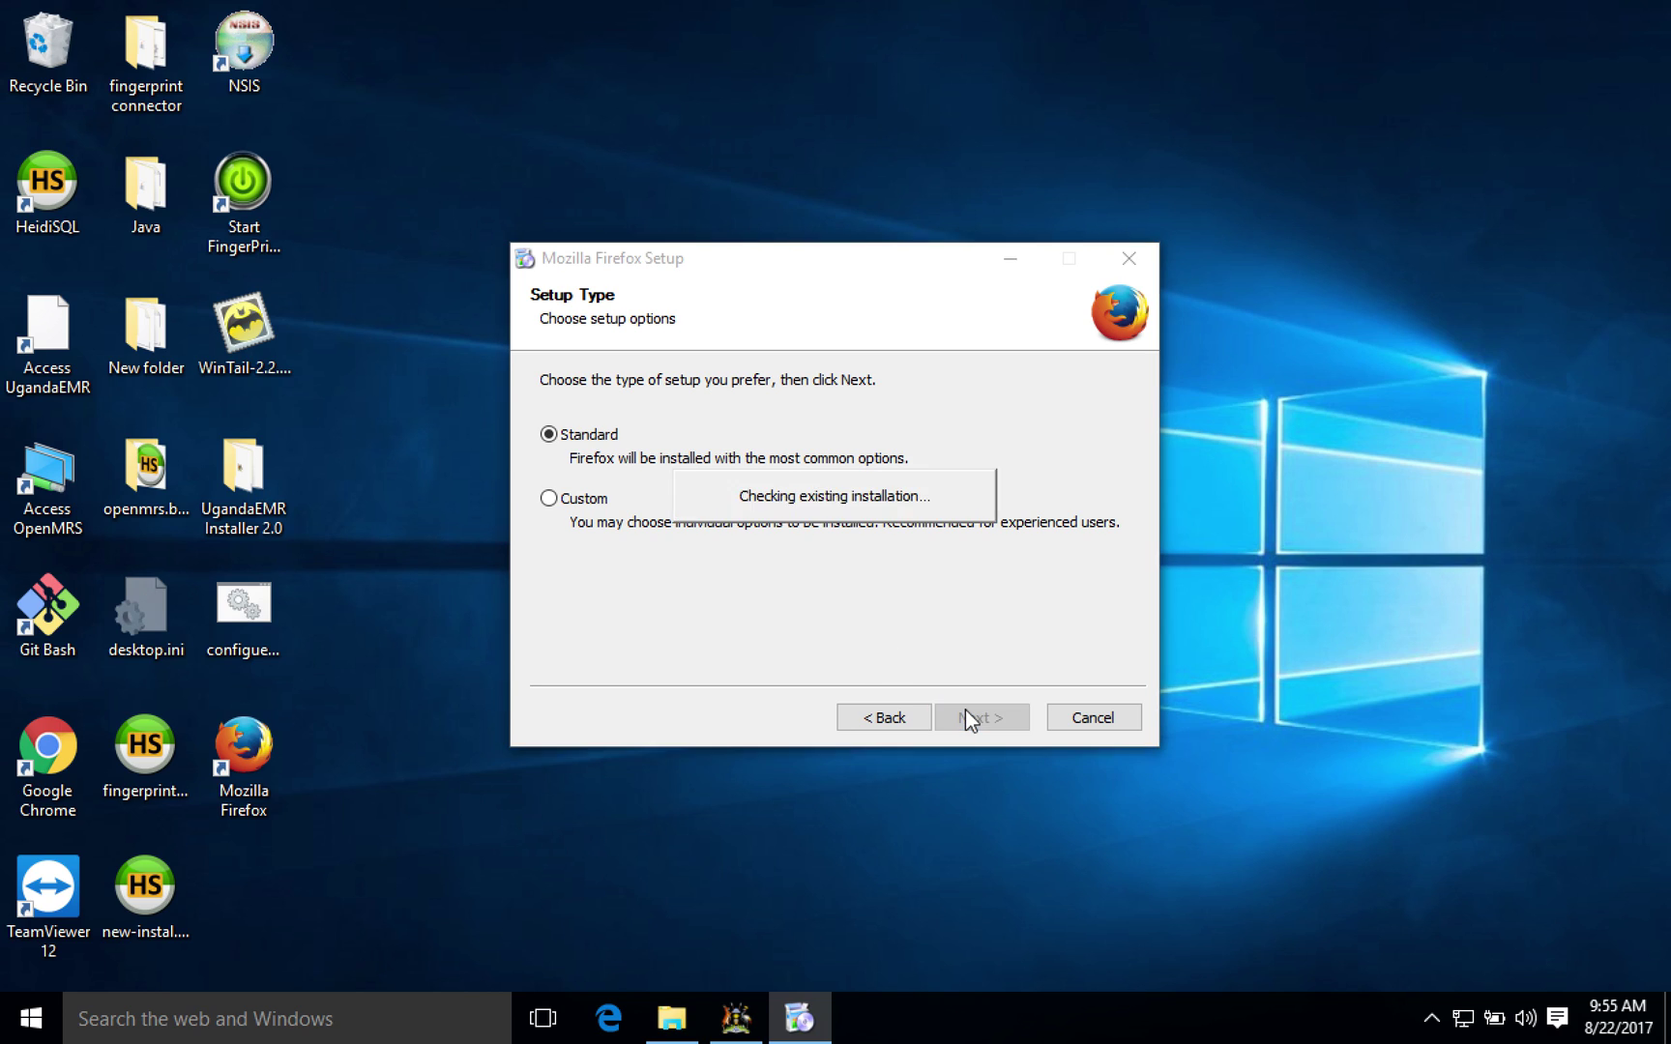
pyautogui.click(965, 716)
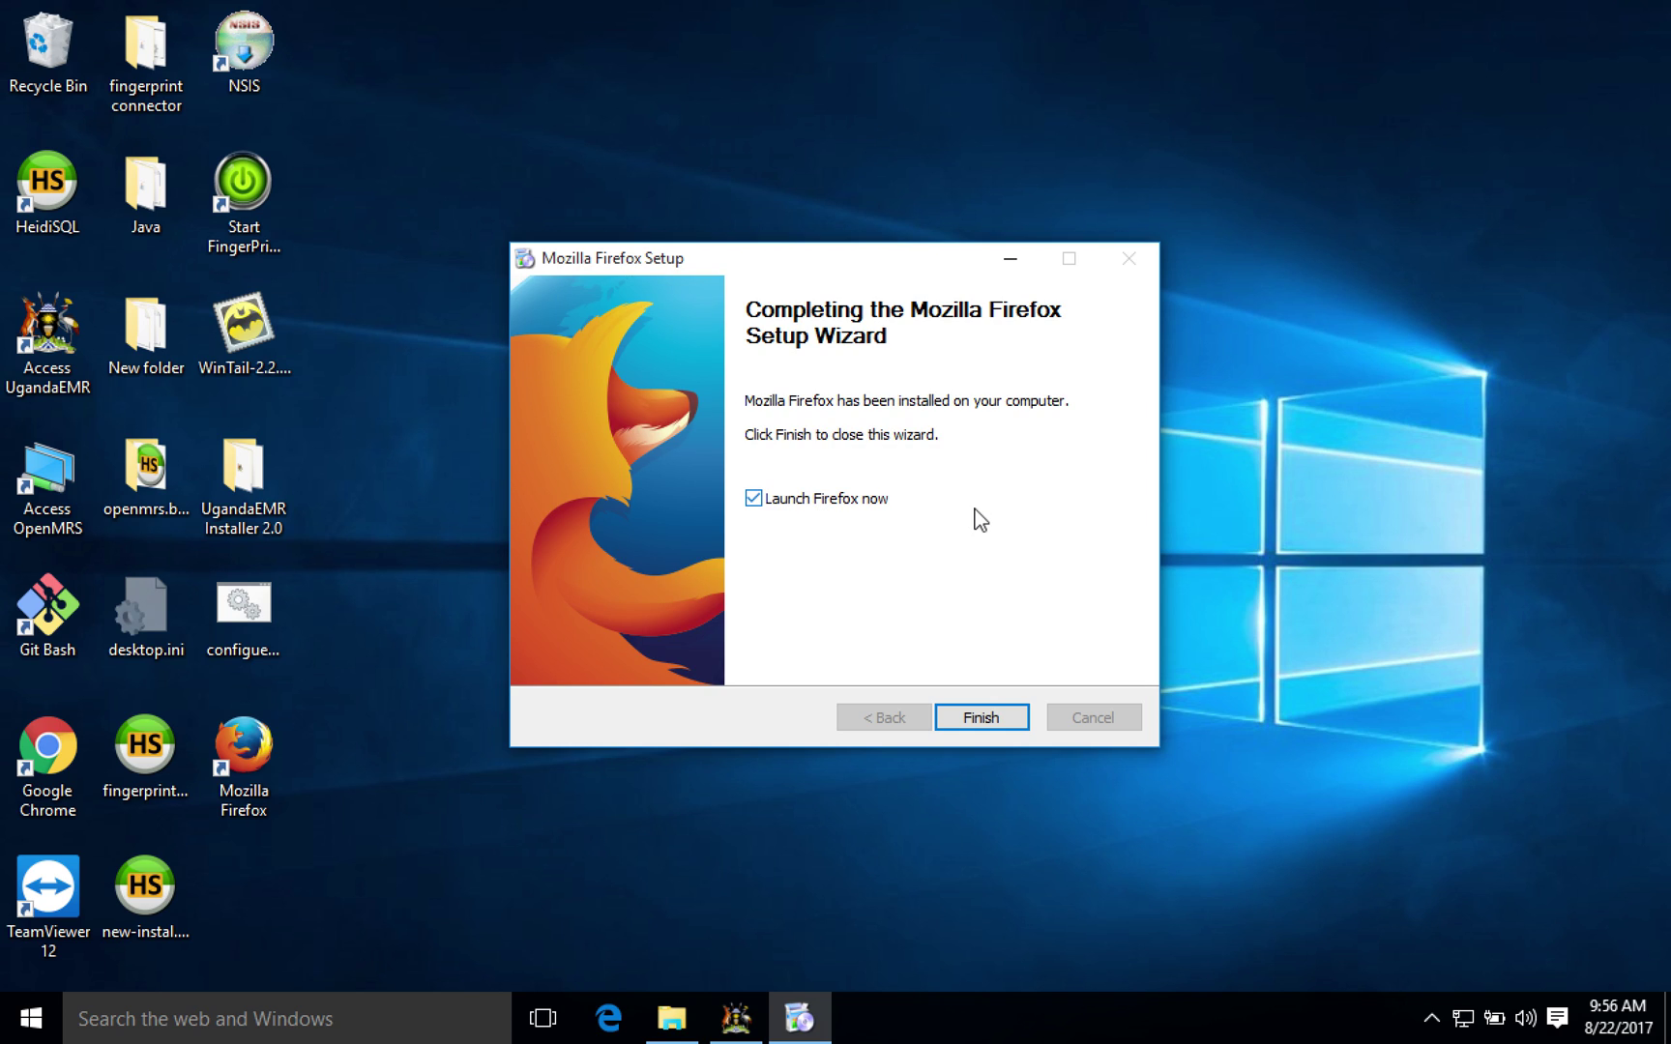
pyautogui.click(753, 499)
pyautogui.click(979, 715)
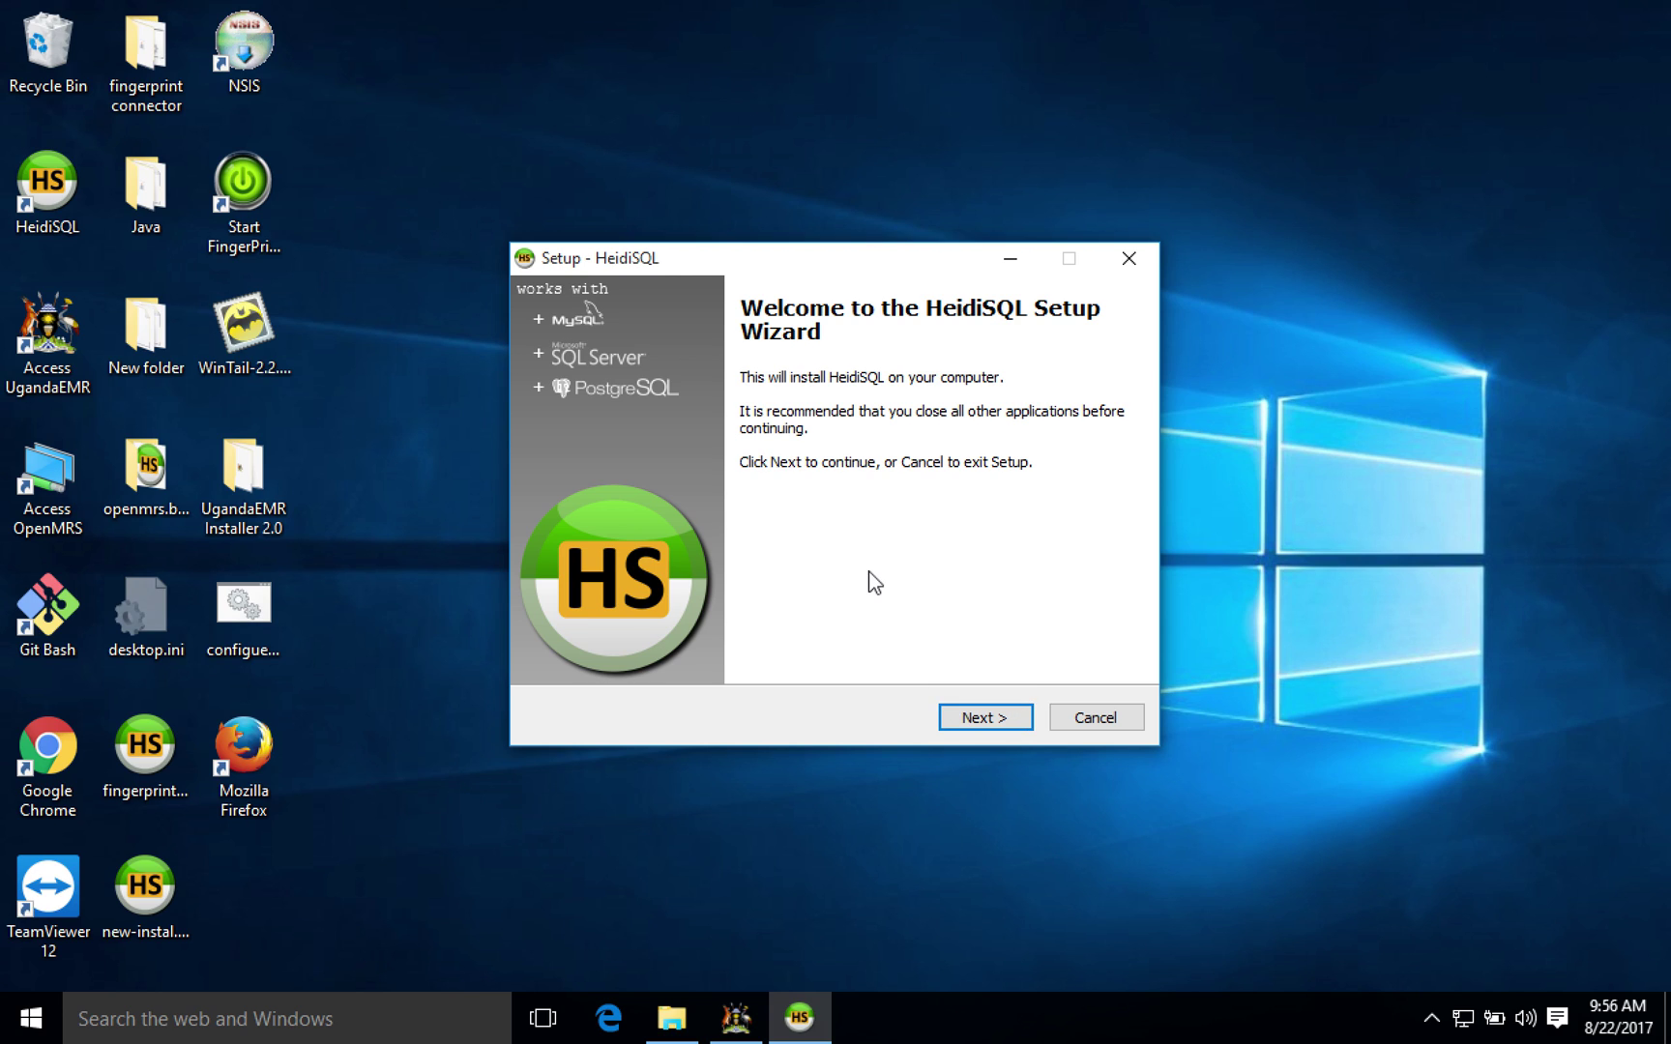
# Step: Get past the HeidiSQL welcome page and accept the license agreement
pyautogui.click(978, 722)
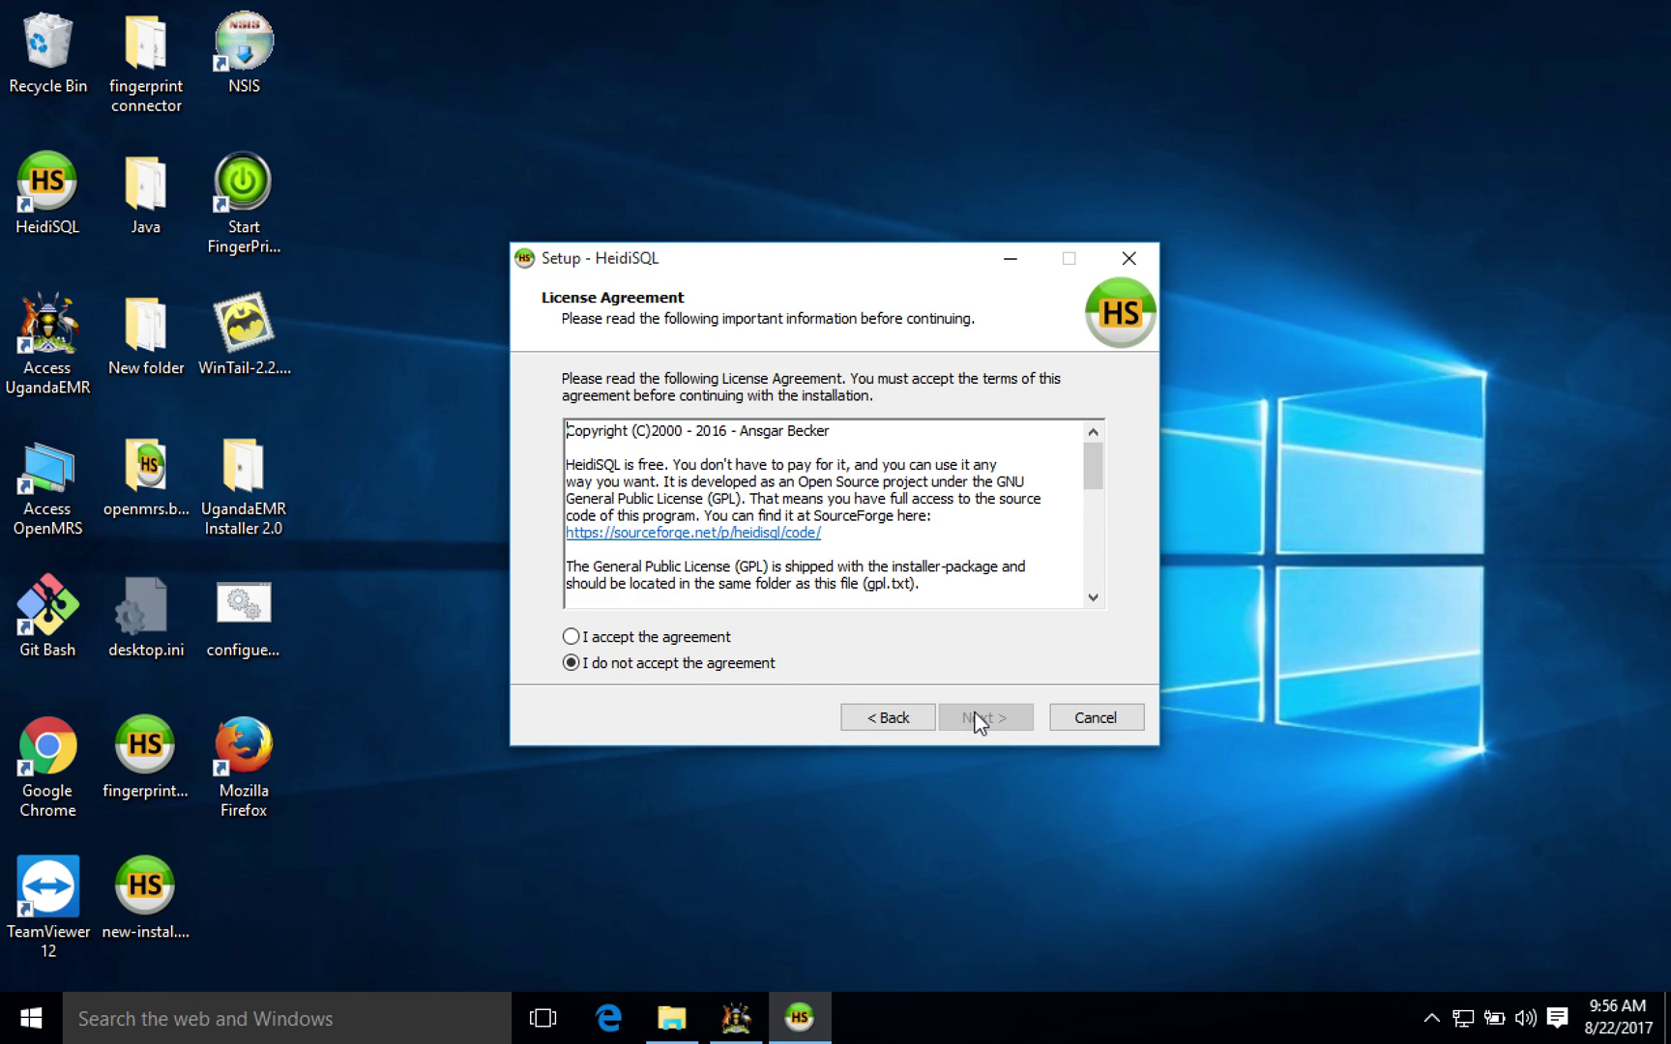
pyautogui.click(613, 639)
pyautogui.scroll(-10, 902, 533)
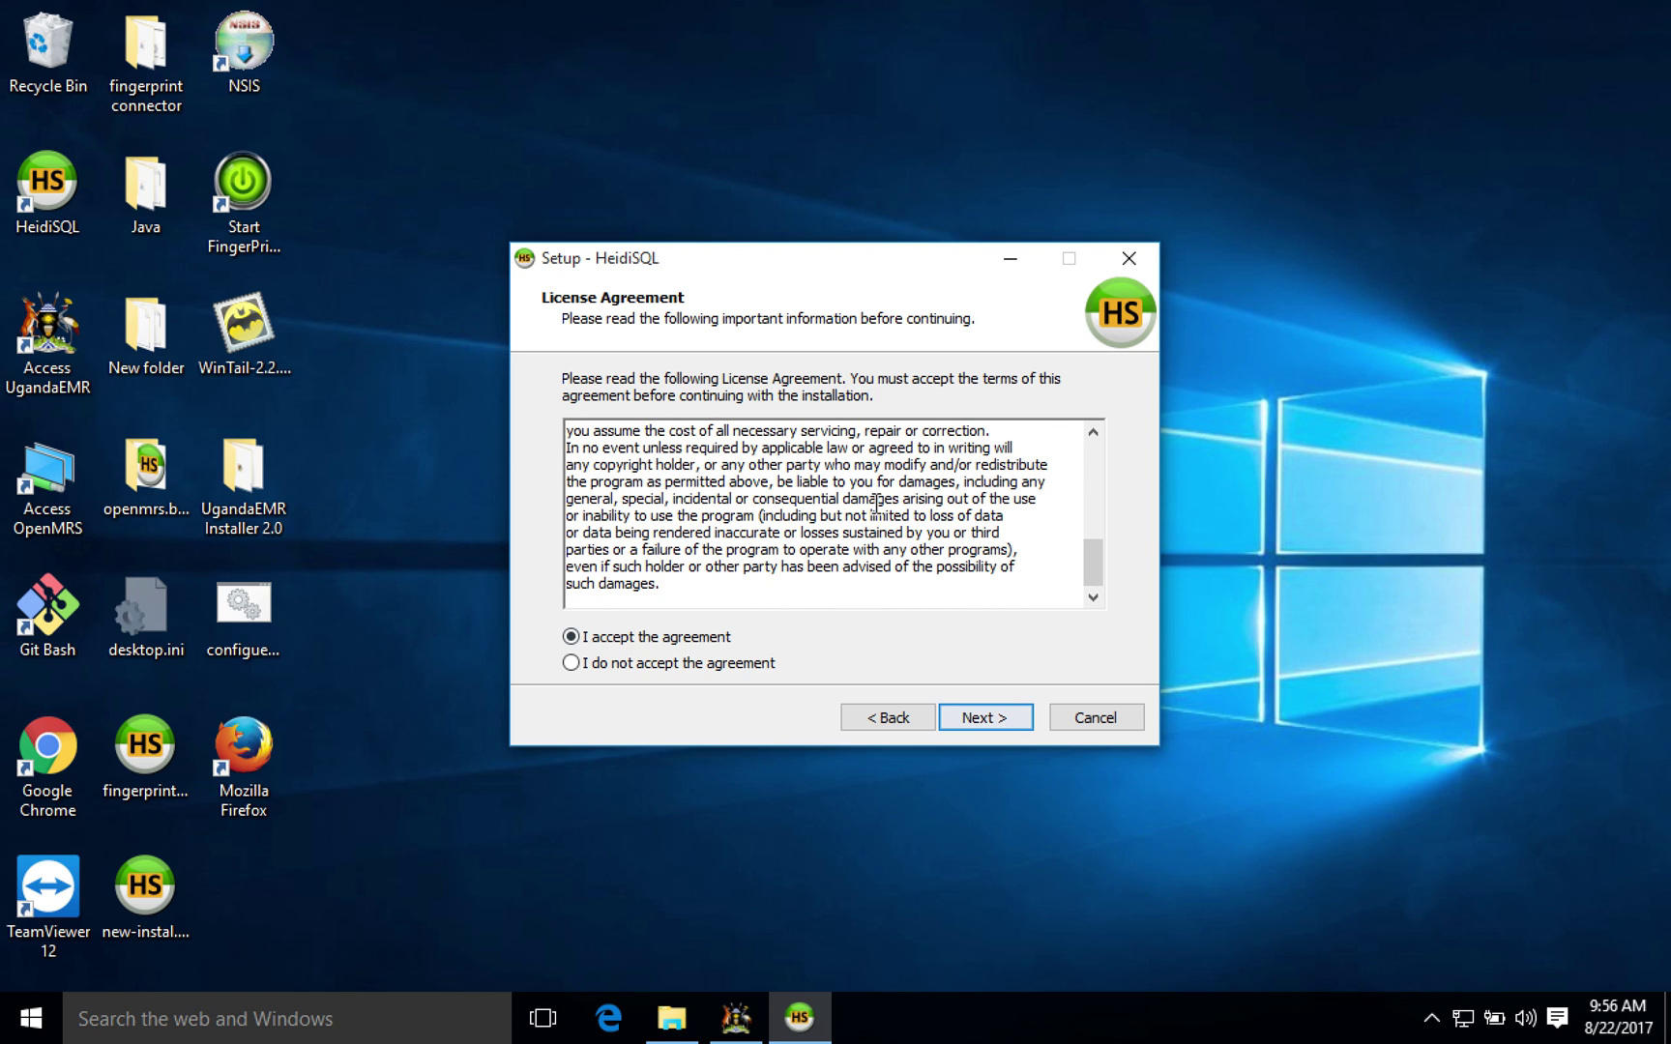
pyautogui.scroll(10, 961, 723)
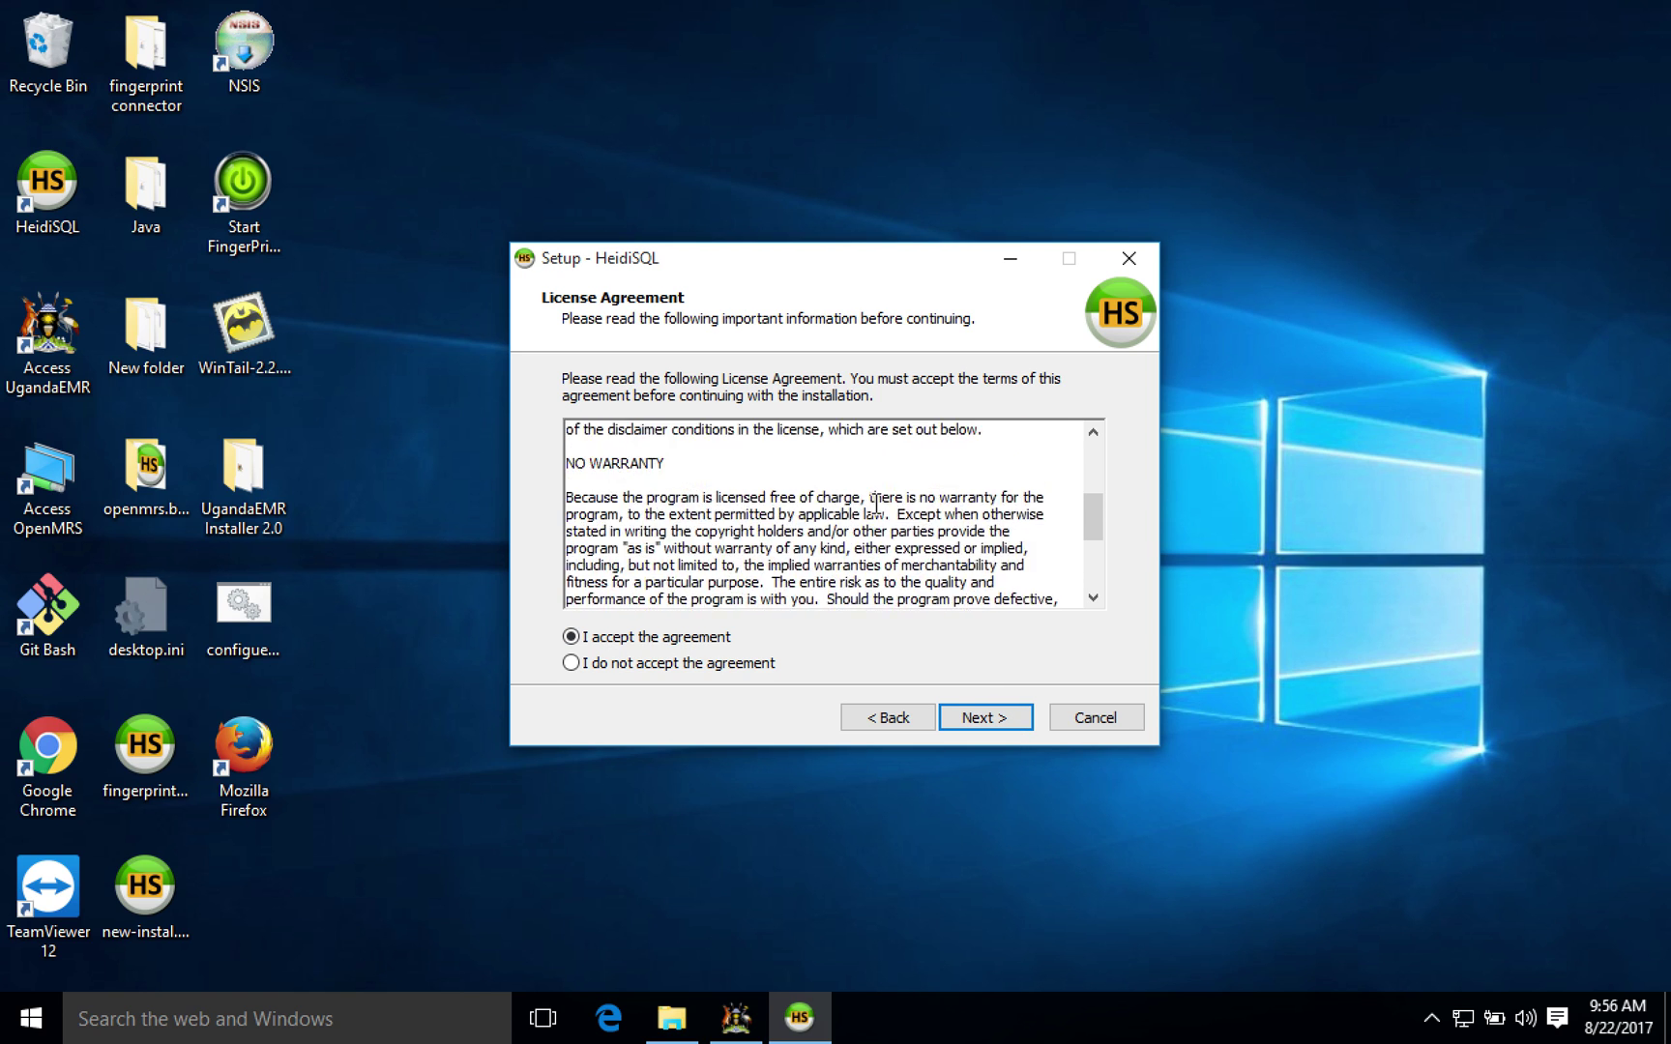
pyautogui.click(989, 720)
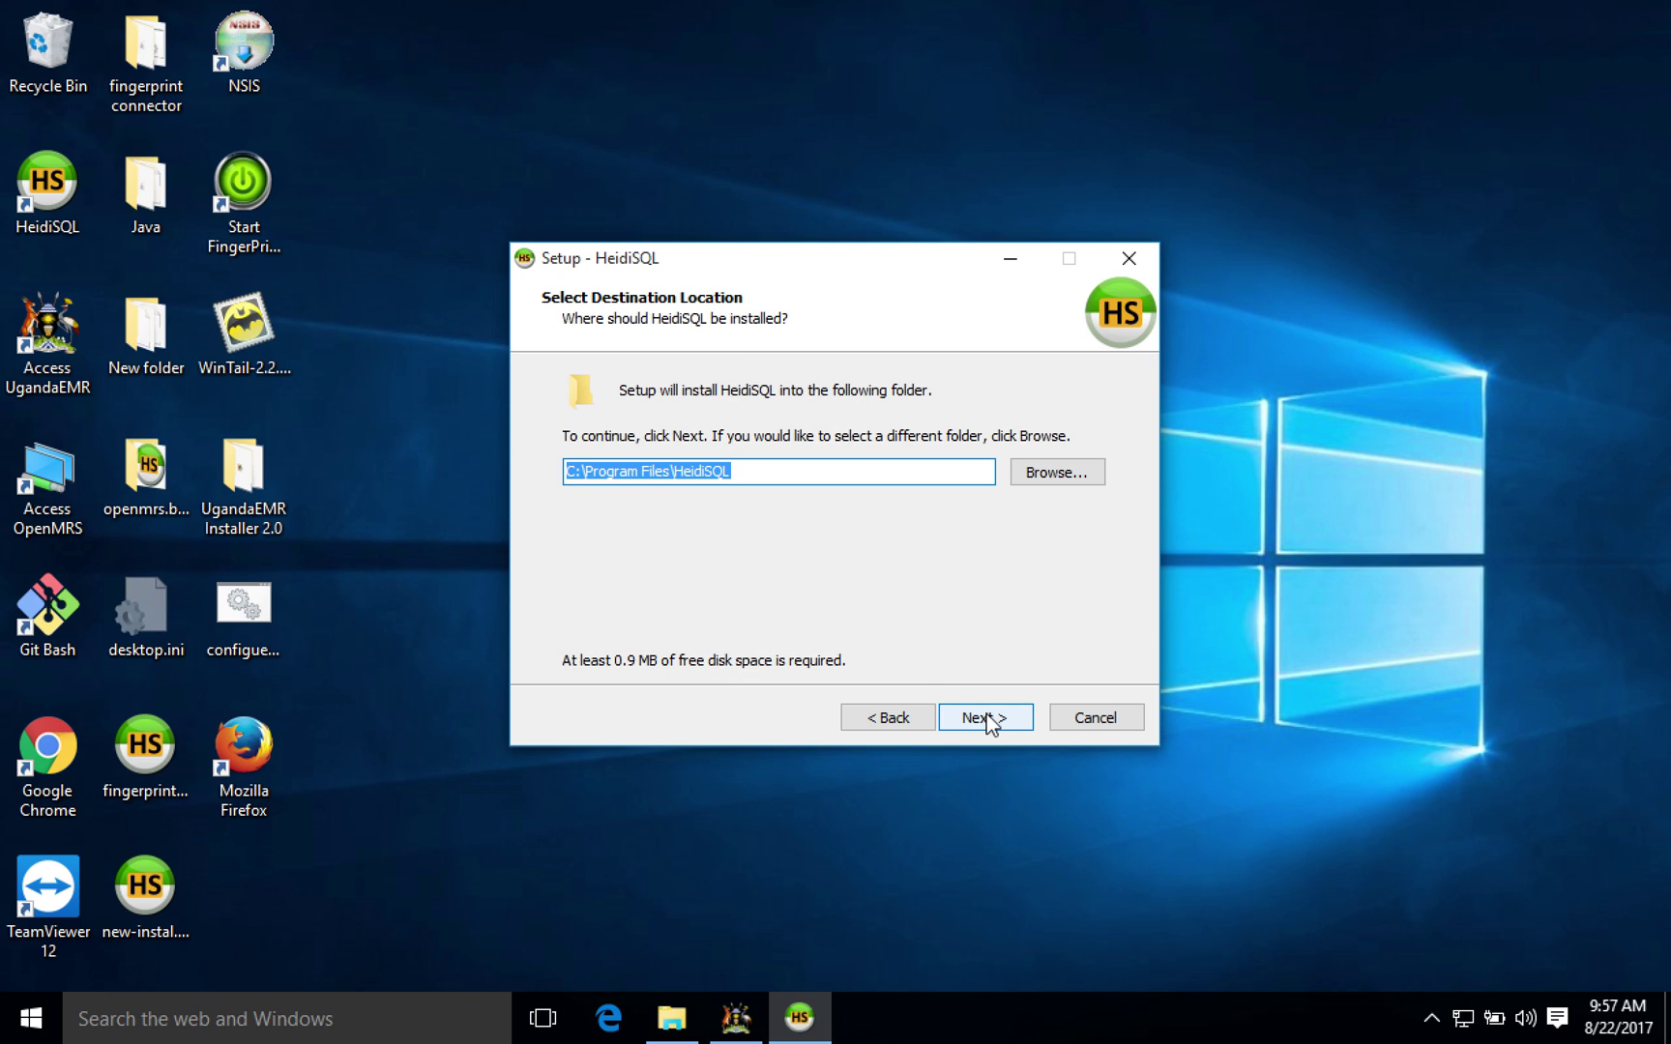
# Step: Install HeidiSQL to C:\Program Files\HeidiSQL with default Start Menu and tasks, with Launch HeidiSQL turned off
pyautogui.click(991, 717)
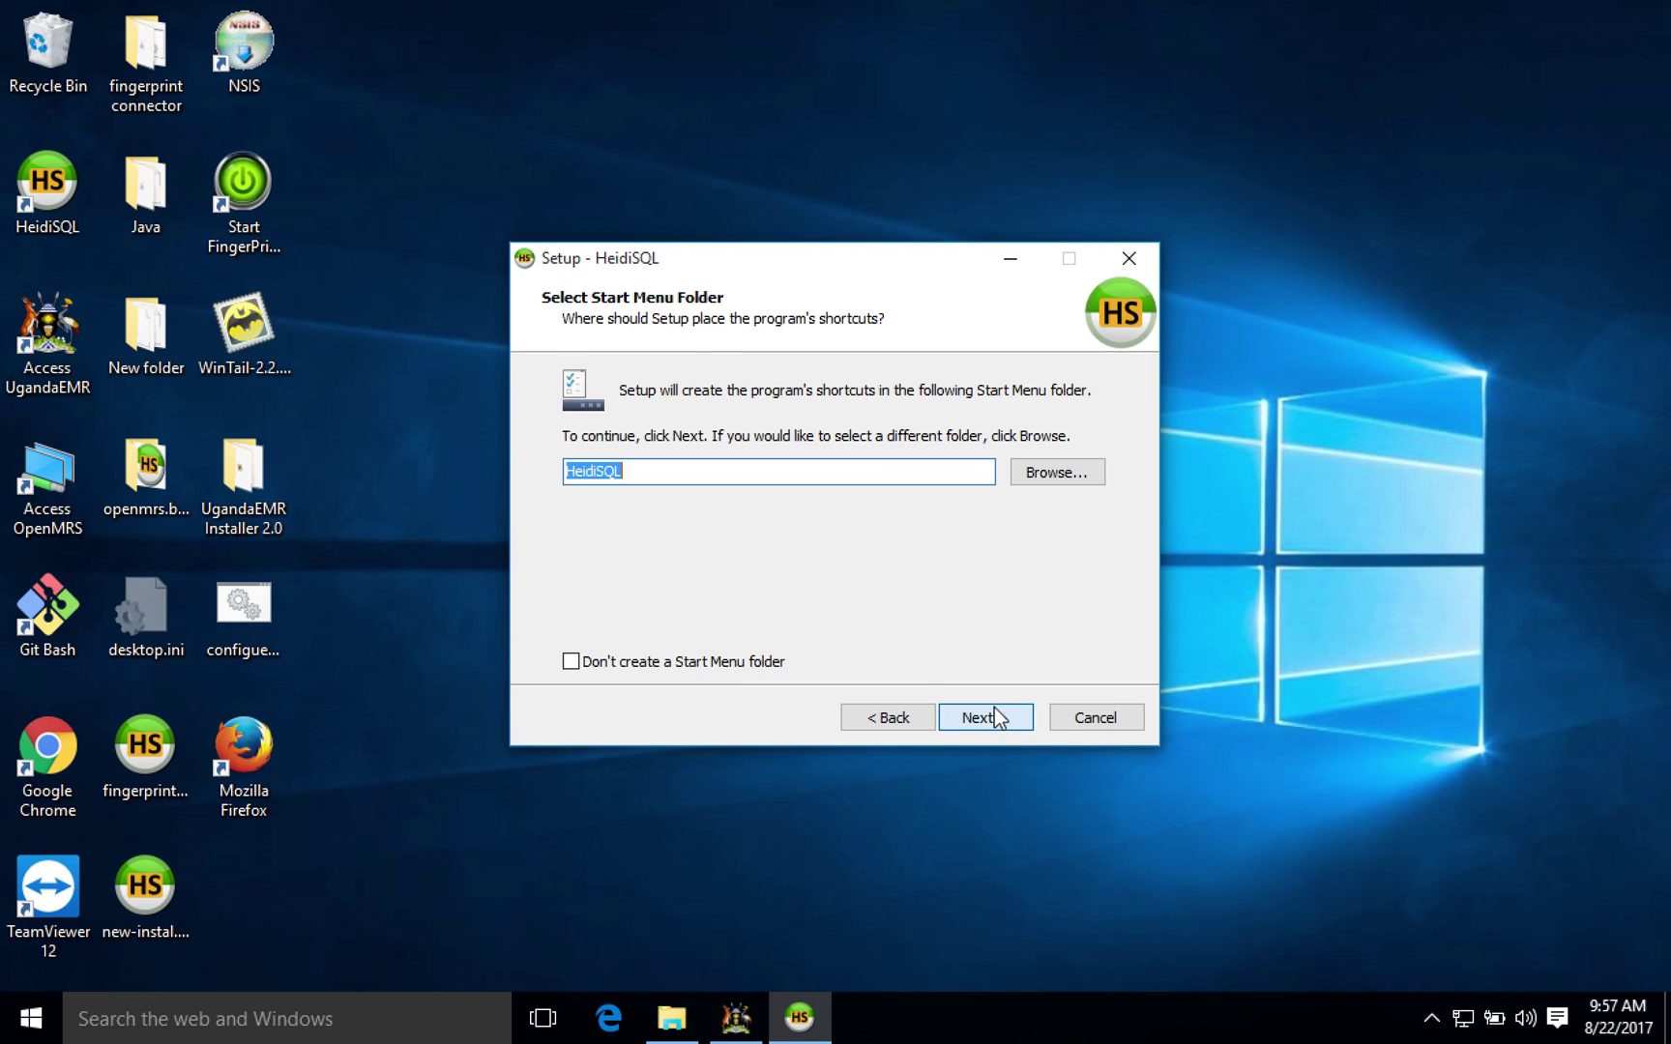
pyautogui.click(1000, 721)
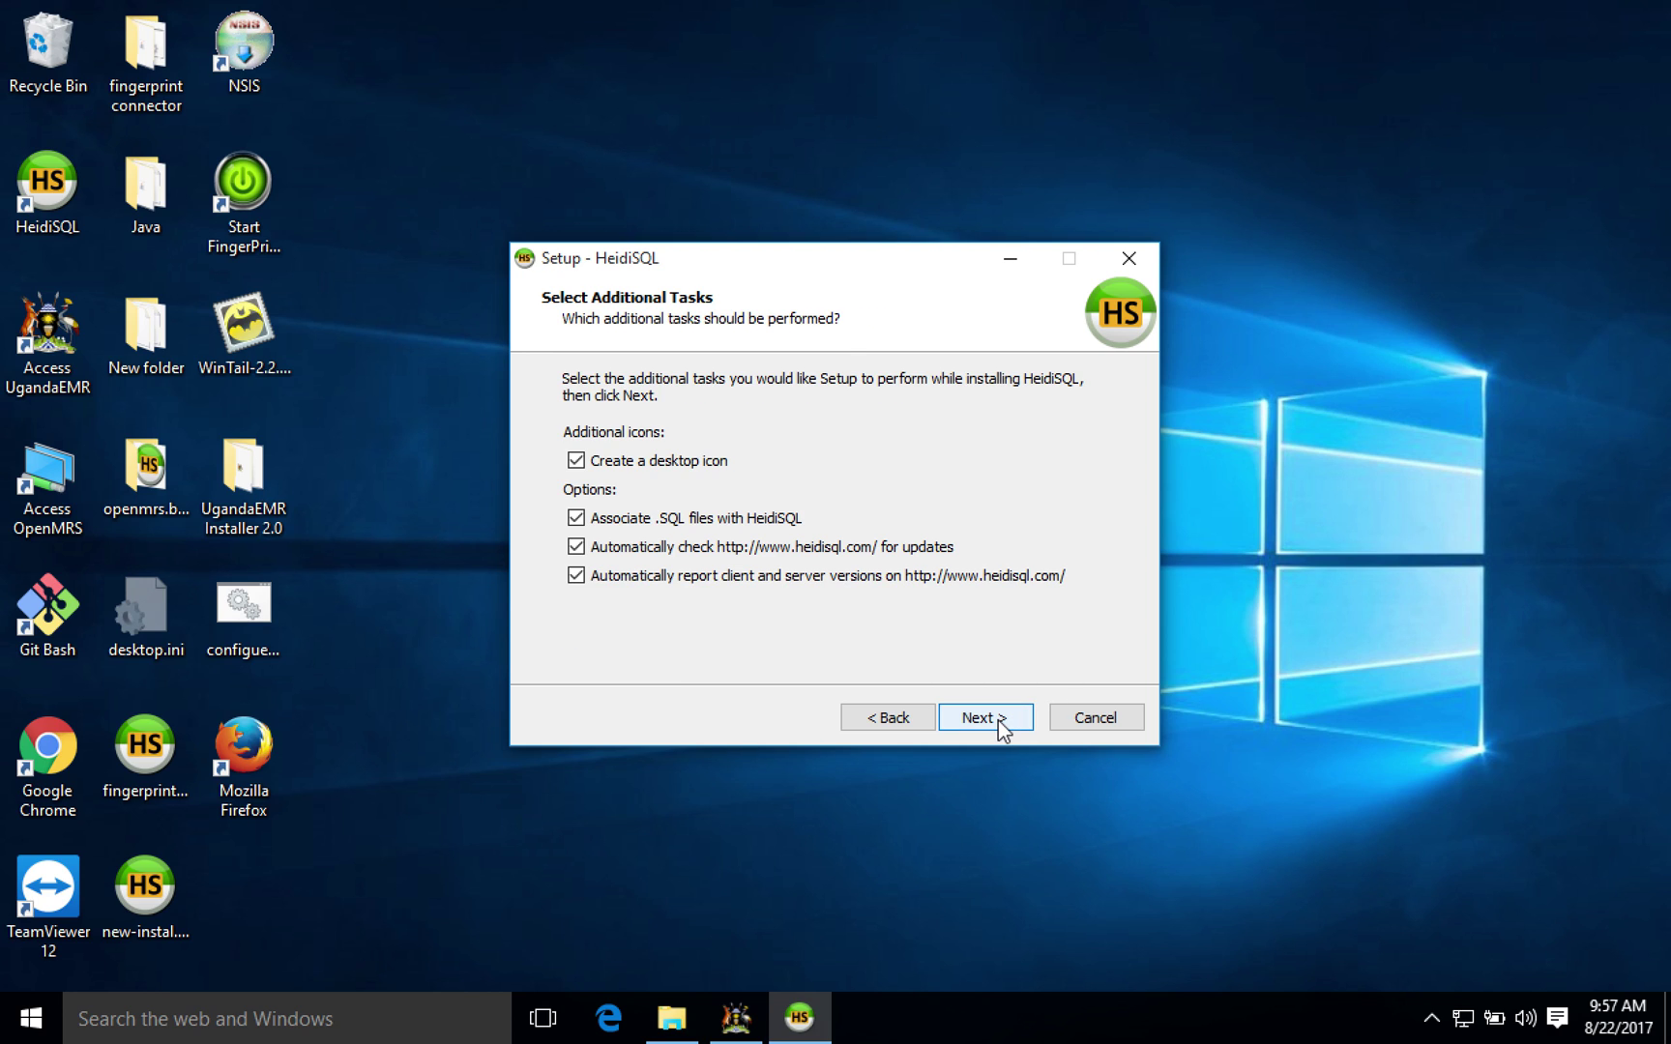
pyautogui.click(998, 721)
pyautogui.click(997, 720)
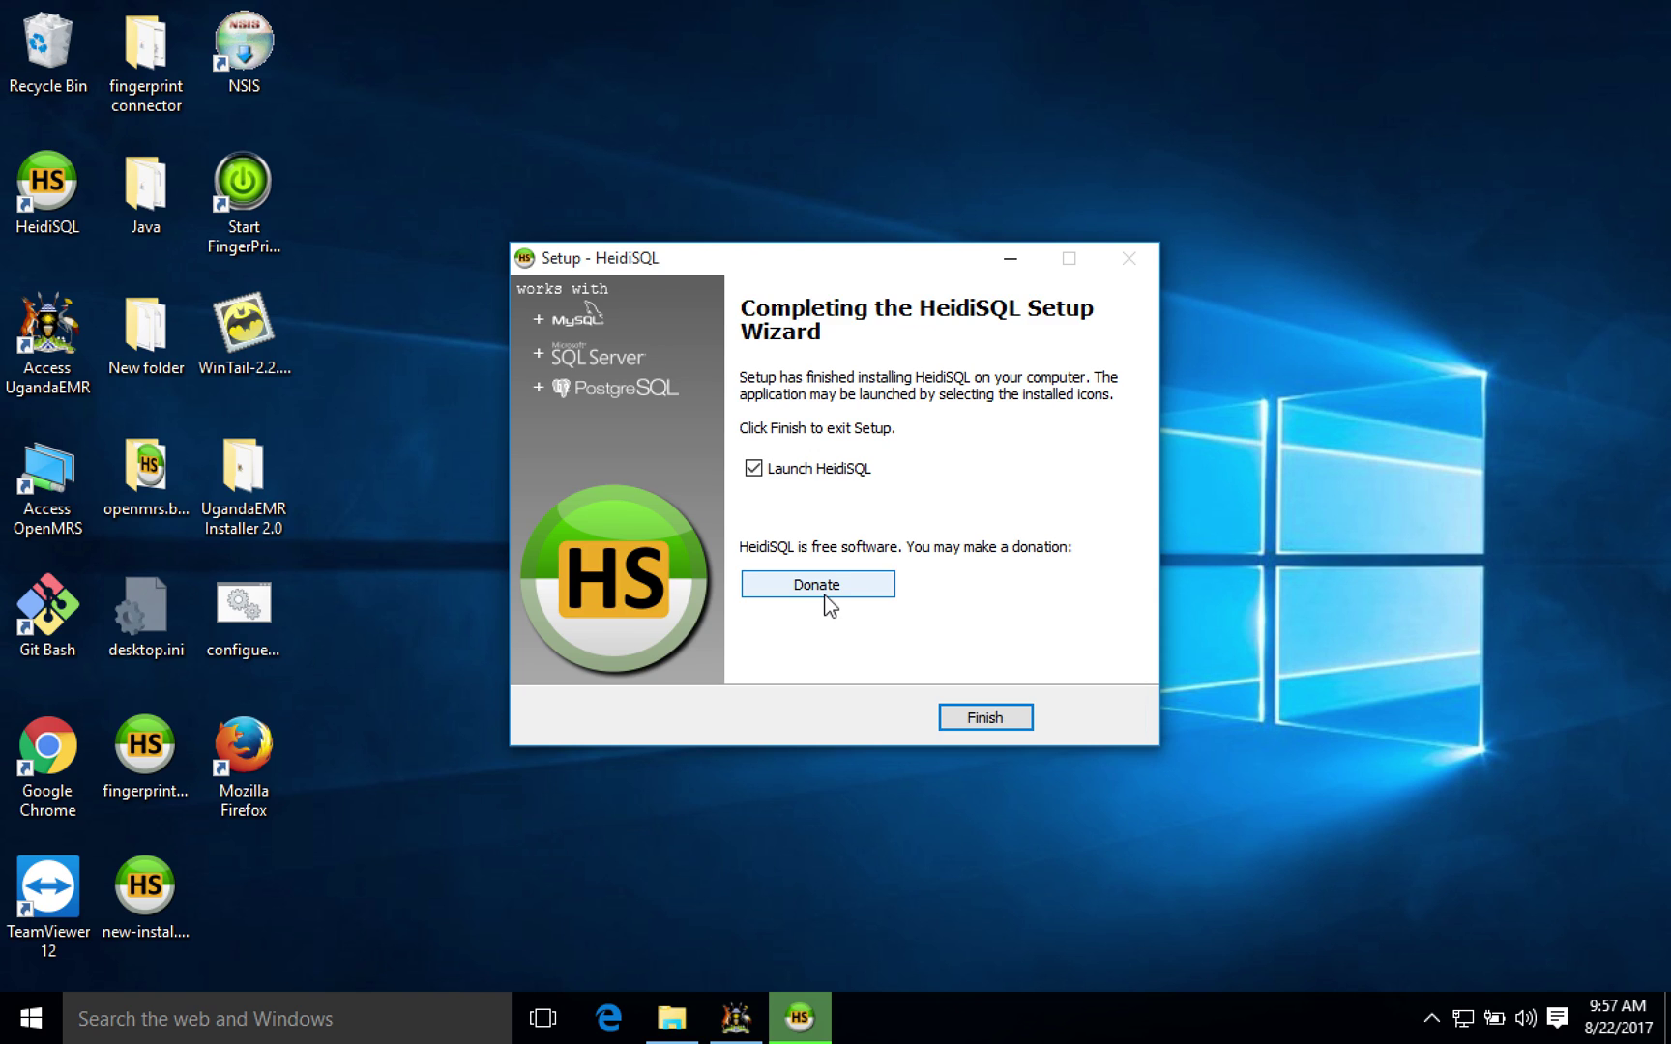
pyautogui.click(808, 468)
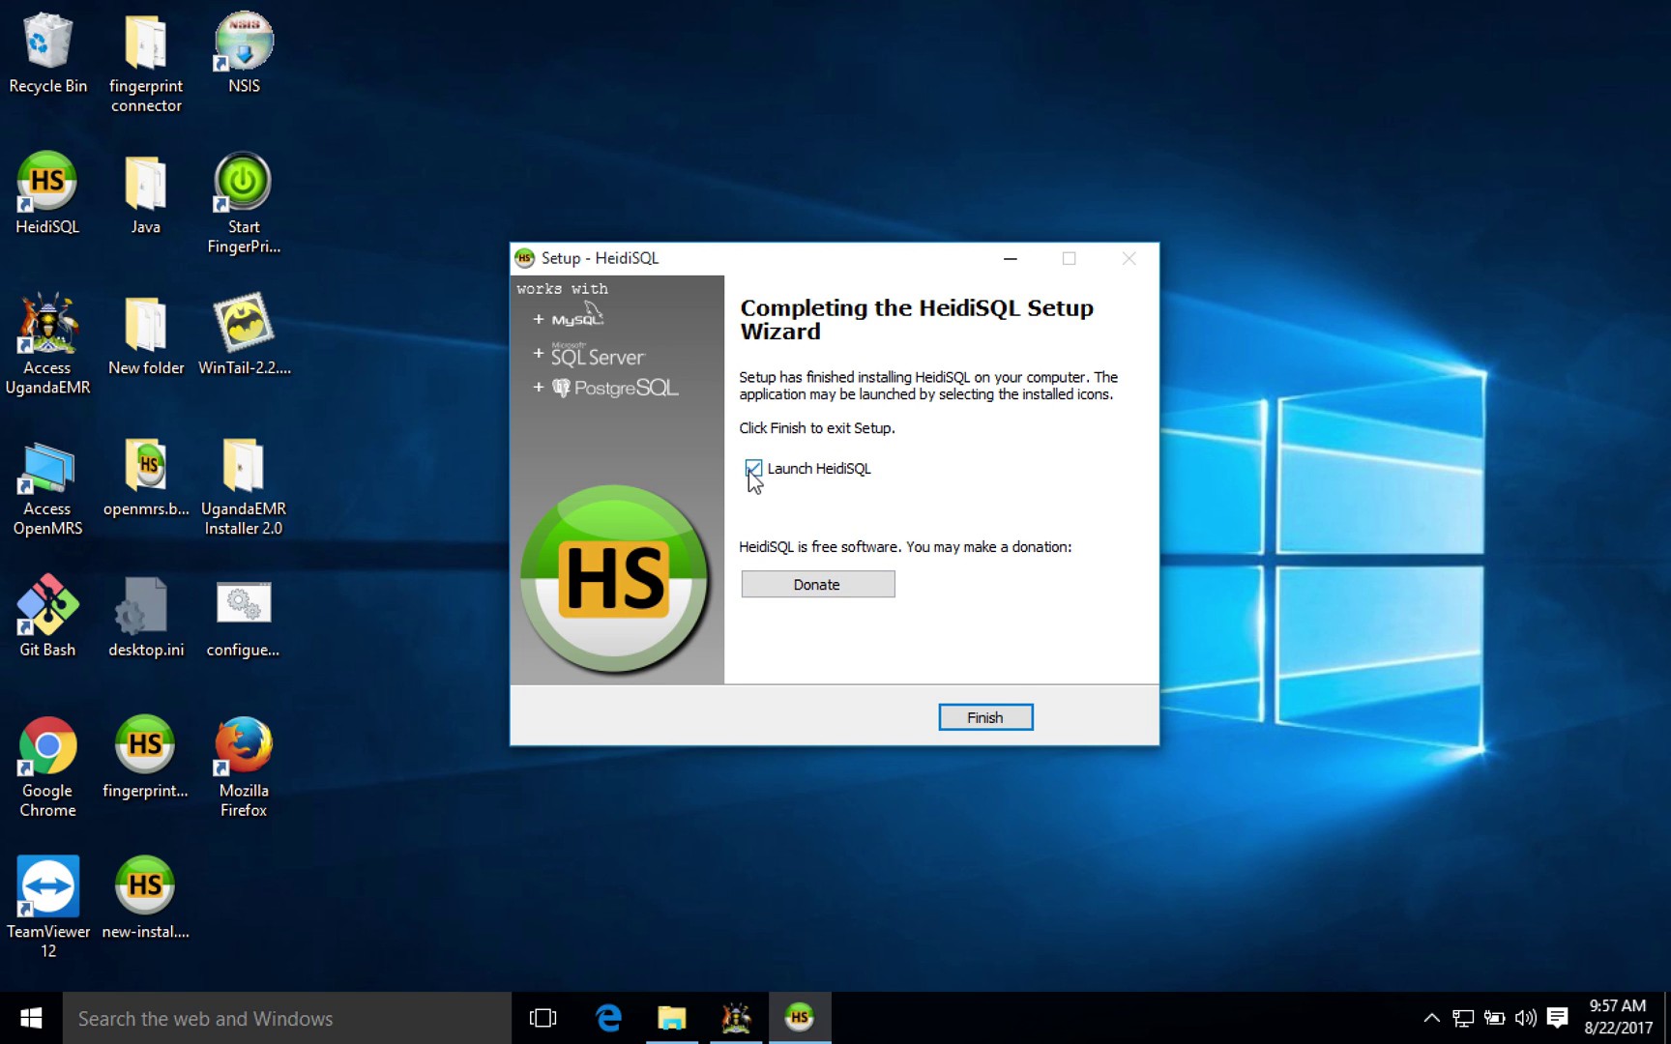
# Step: Finish HeidiSQL setup so the Uganda EMR installer resumes and starts Tomcat
pyautogui.click(993, 722)
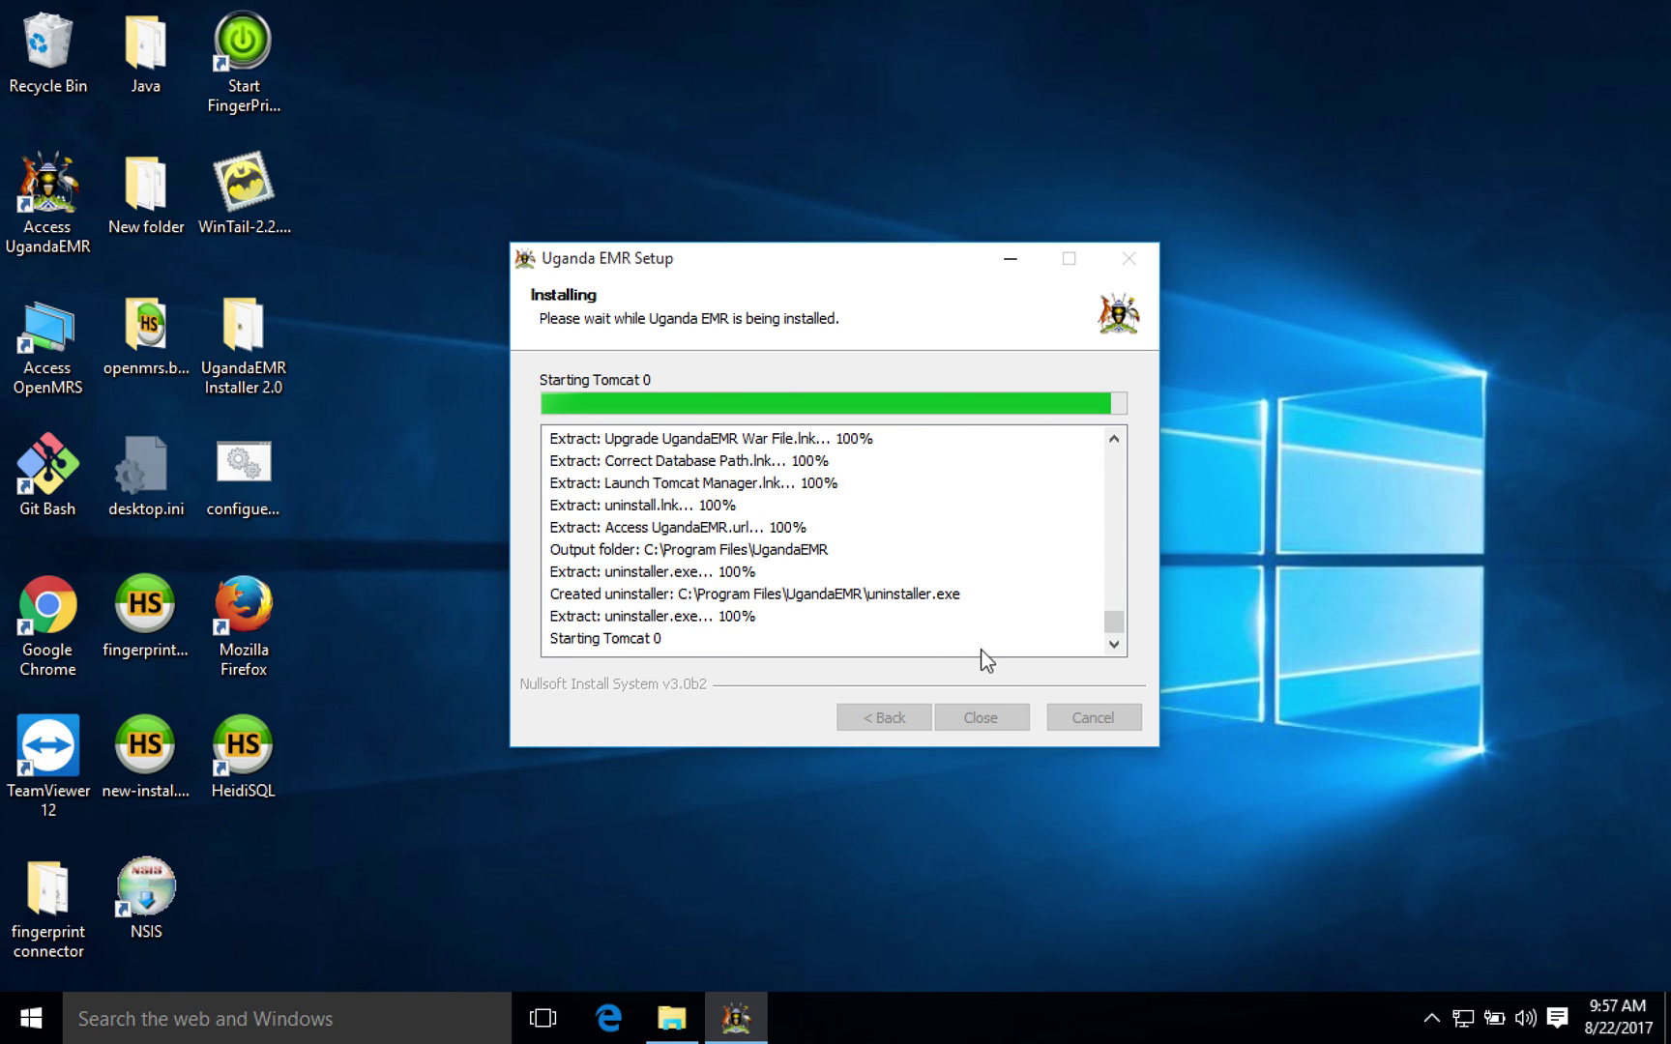